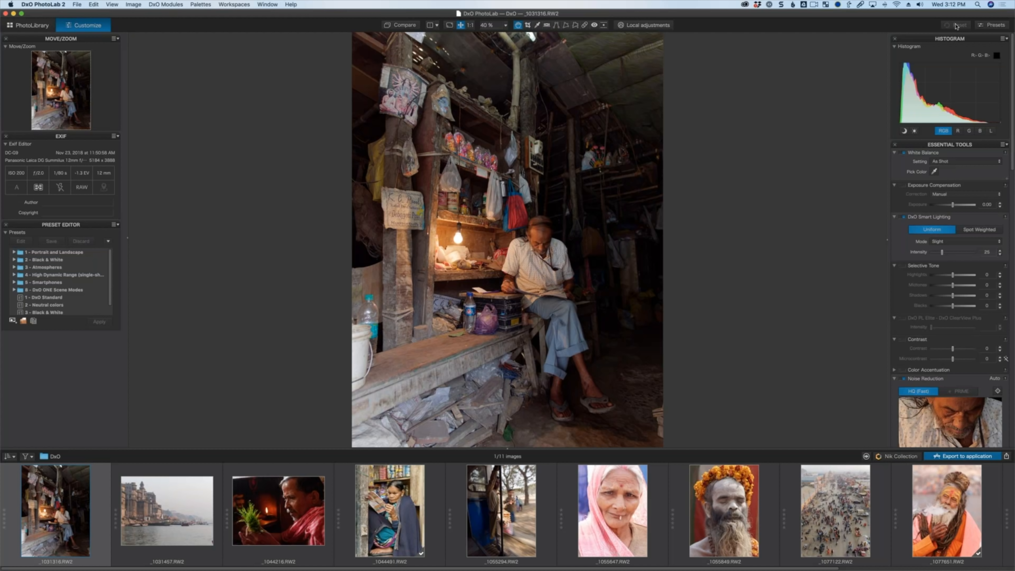
Open the presets gallery to browse the general purpose presets, then close it.
click(993, 25)
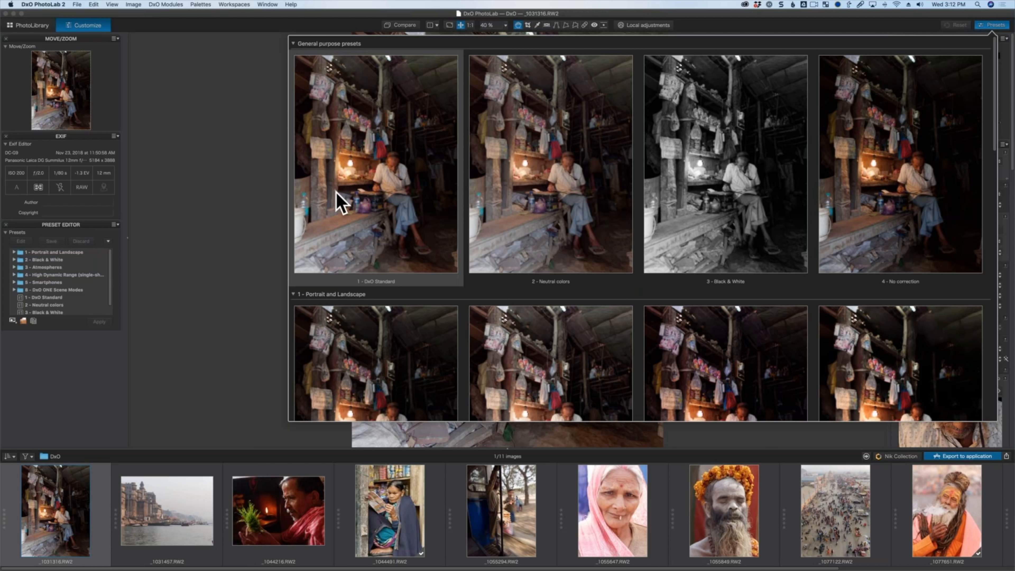
click(1009, 166)
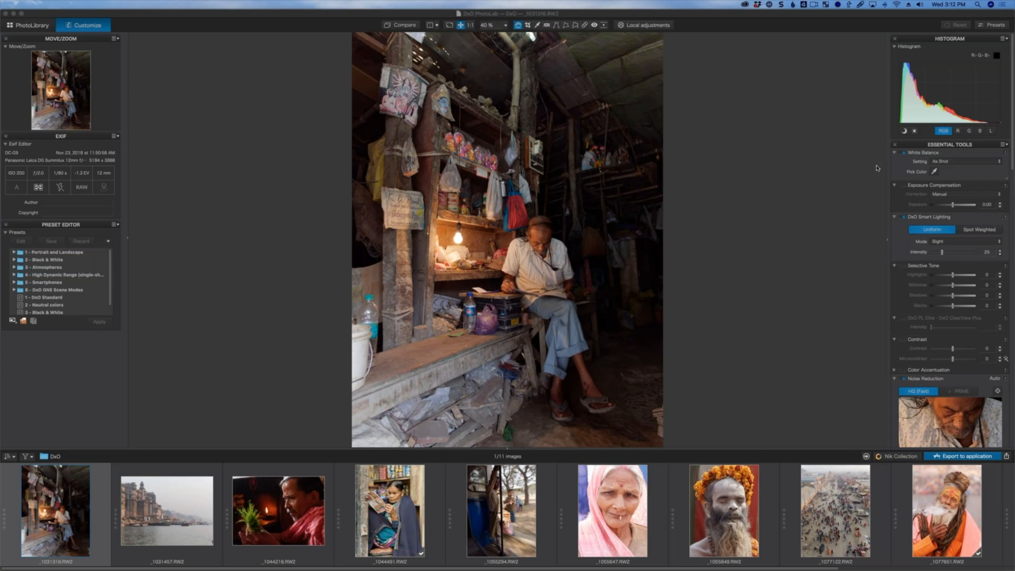
Apply a preset from the presets gallery to the shopkeeper photo.
click(982, 27)
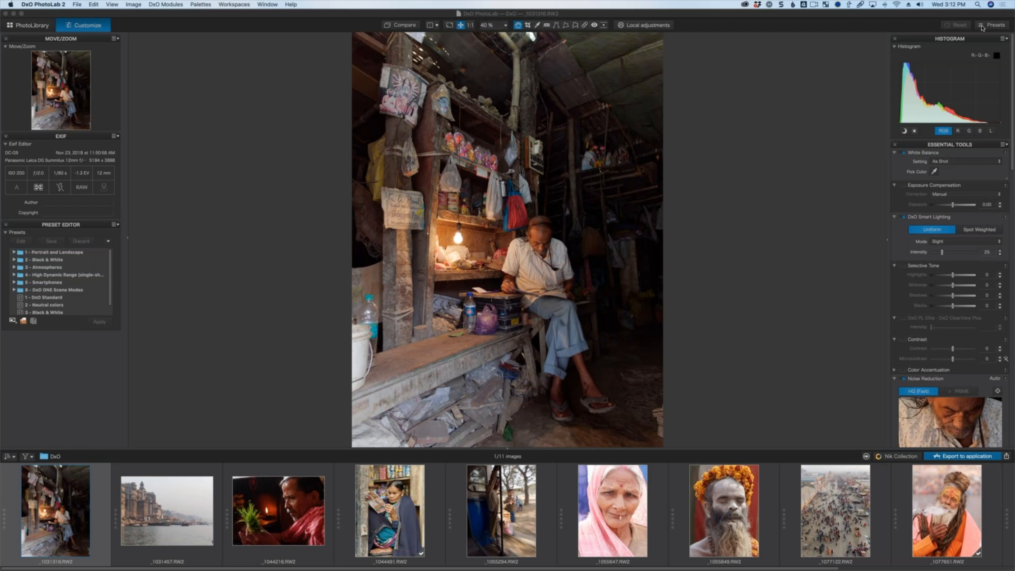
click(983, 25)
click(832, 69)
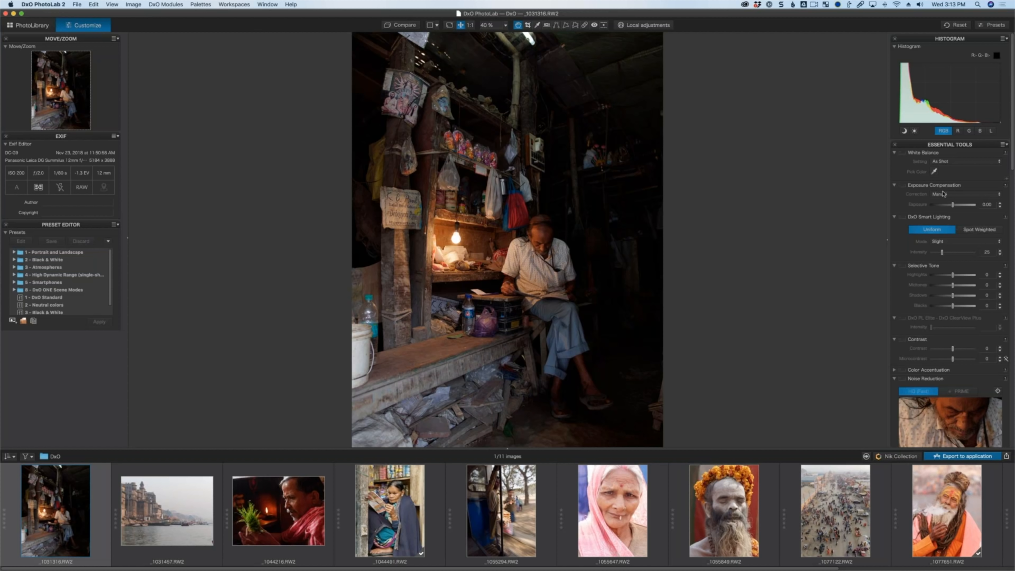
Raise Exposure Compensation to 1.81 and toggle the correction to compare.
drag(952, 206, 962, 205)
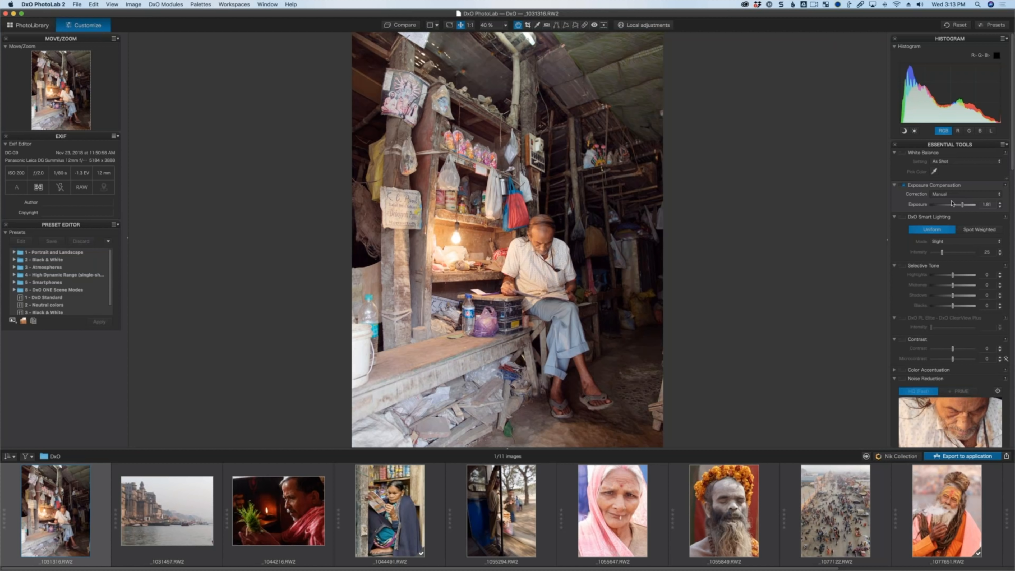
click(903, 185)
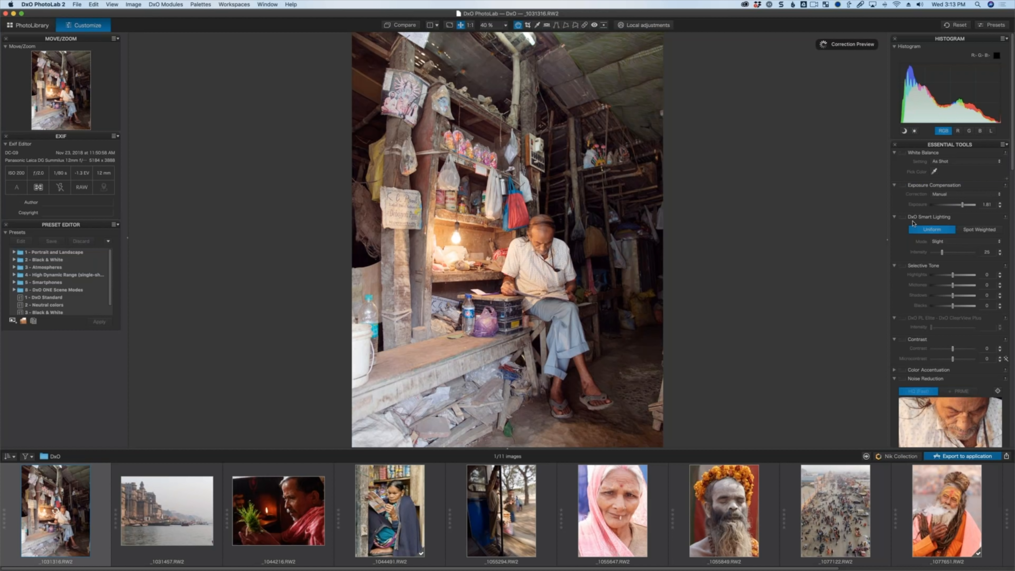
Set DxO Smart Lighting intensity to 80, then reset all corrections on the image.
click(904, 217)
drag(942, 252, 967, 252)
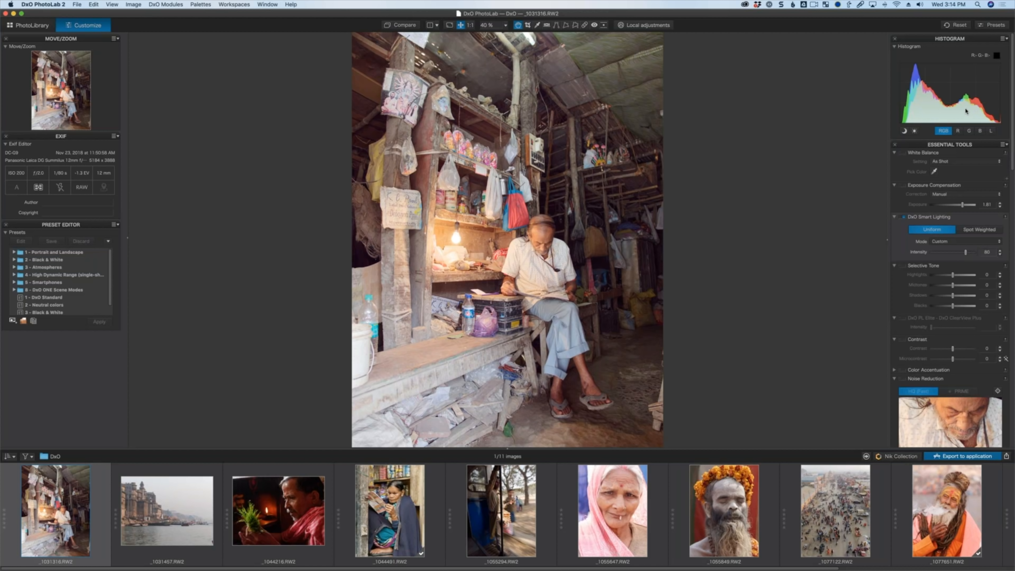
click(956, 24)
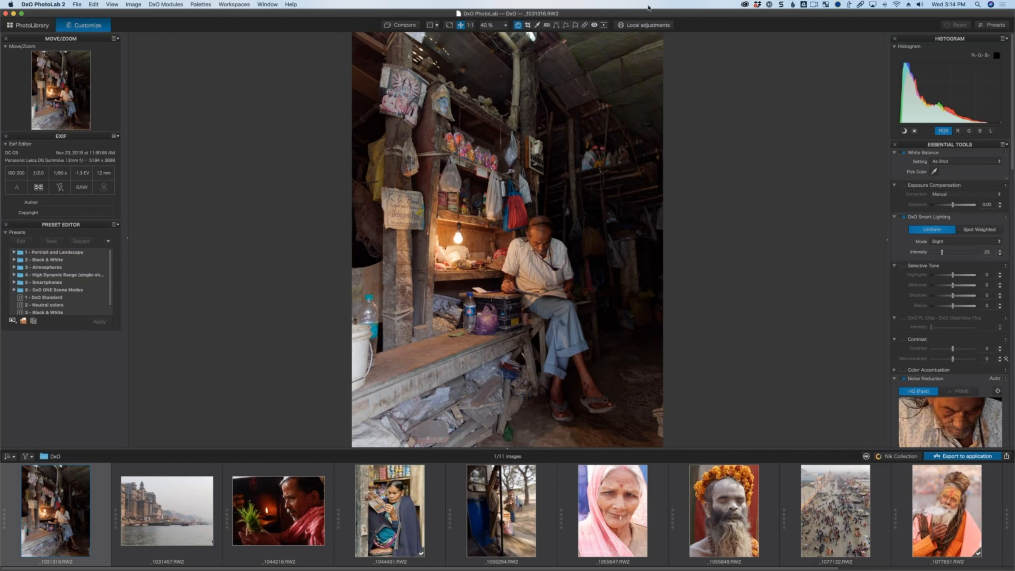
Enter Local adjustments and place a control point on the bench at the lower left.
click(650, 25)
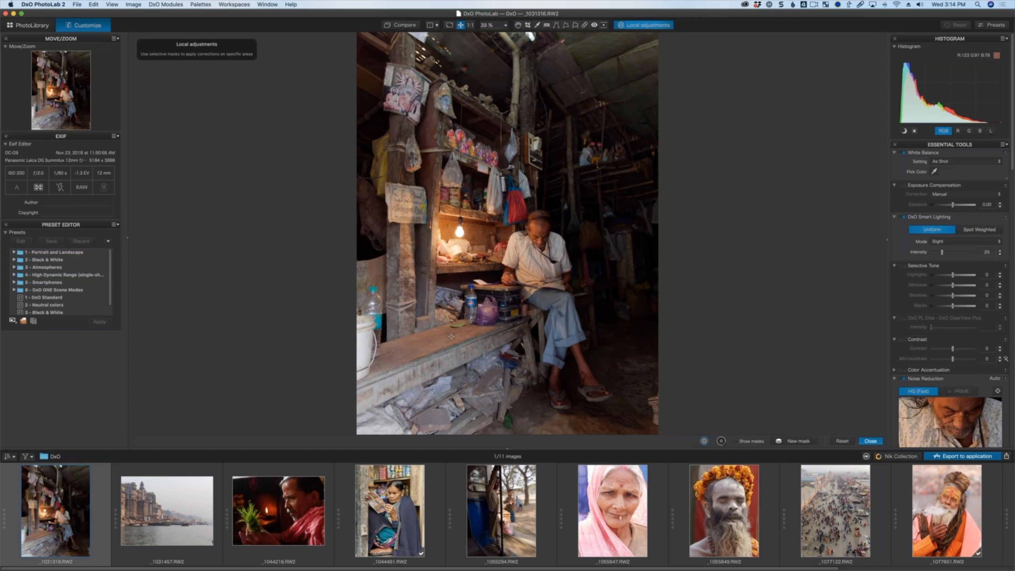
right_click(420, 346)
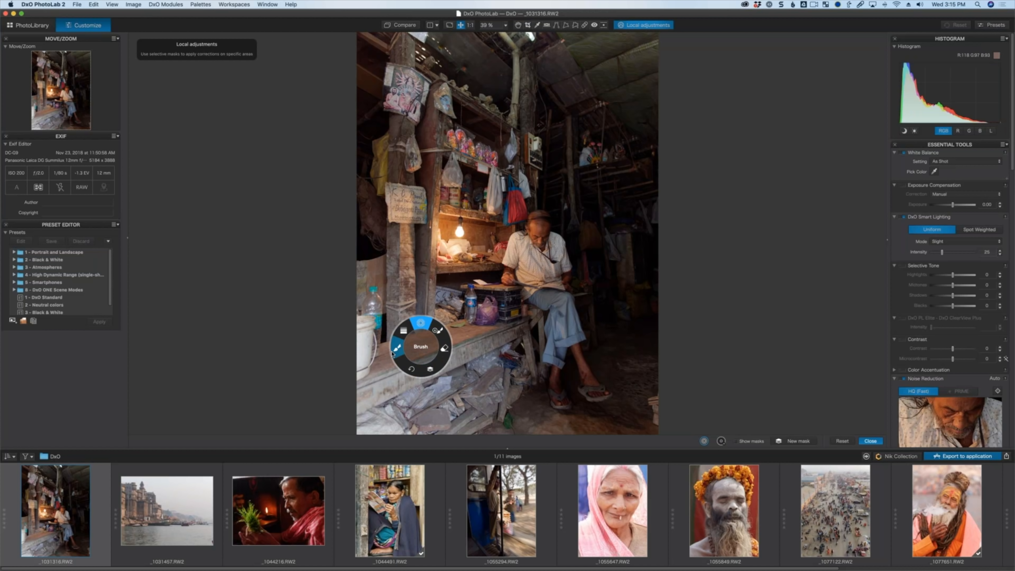
click(422, 322)
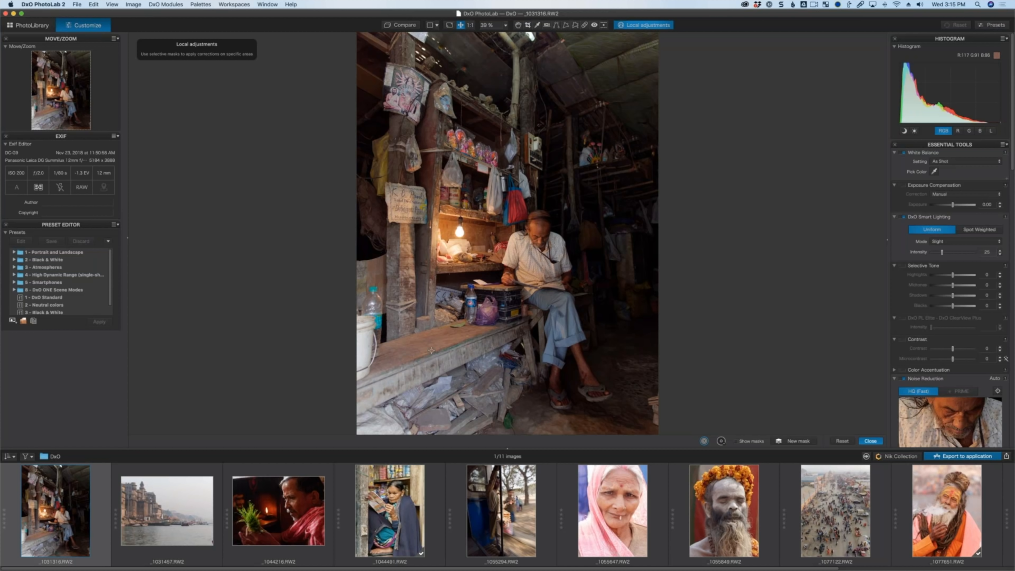
click(419, 348)
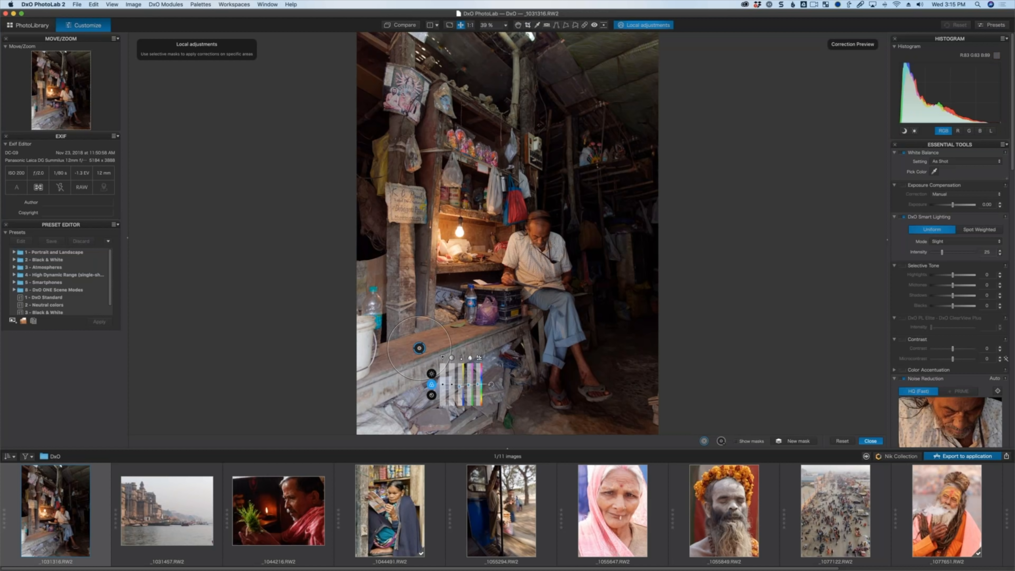
Enlarge the control point's radius to cover the bench, checking its mask.
drag(388, 356, 356, 364)
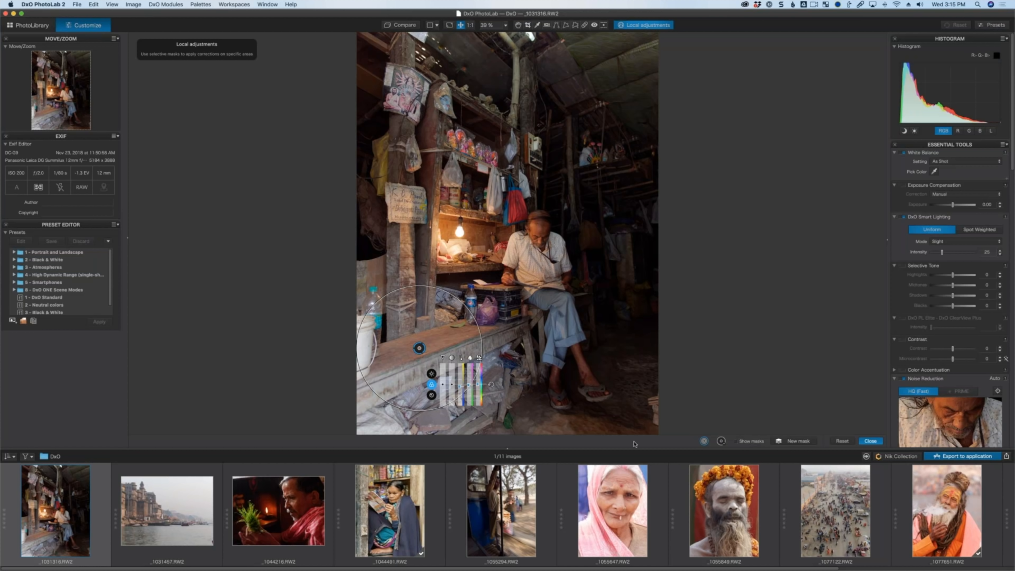
key(m)
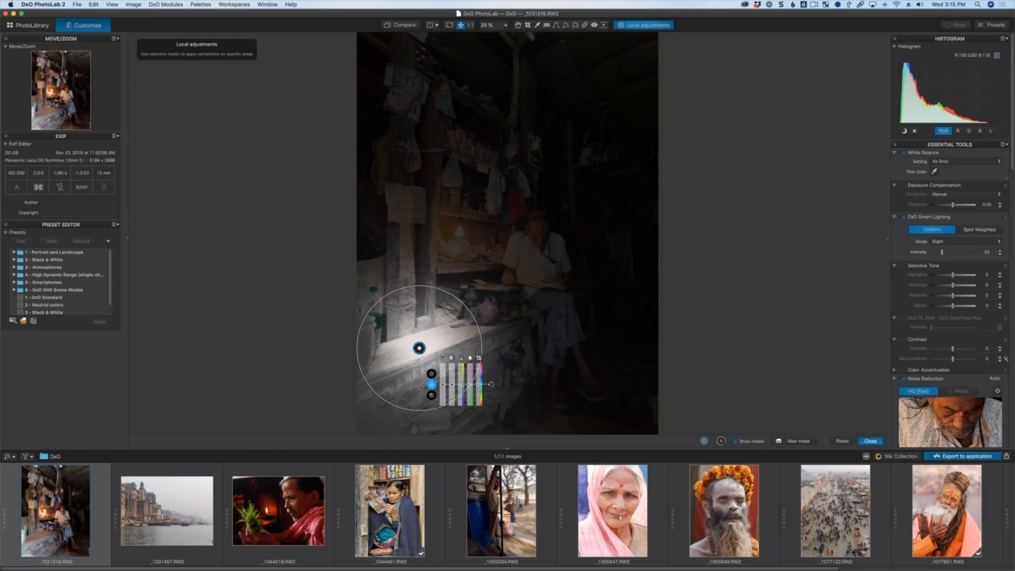
mouse_move(485, 320)
mouse_down()
mouse_move(505, 312)
mouse_move(487, 320)
mouse_up()
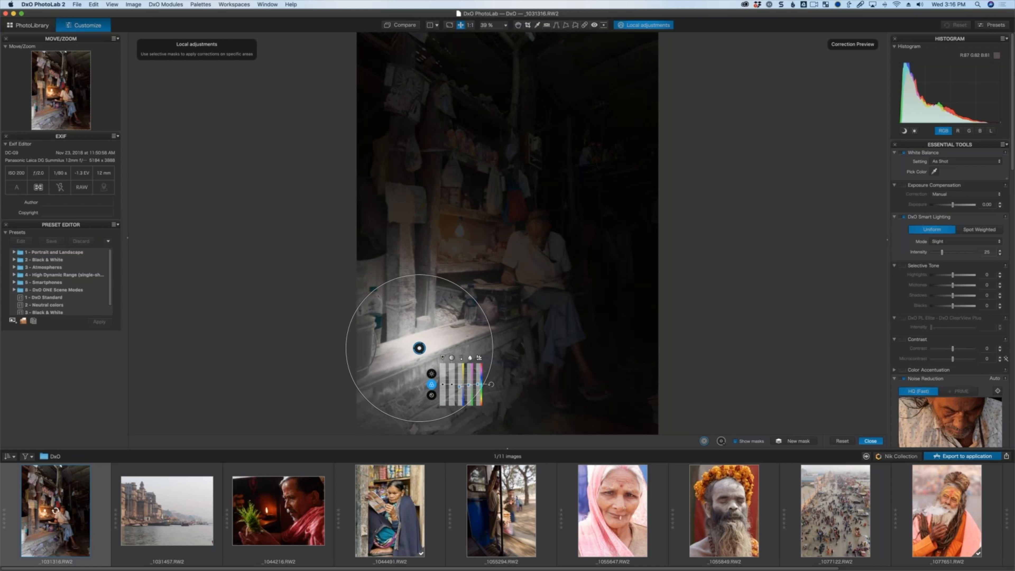
click(735, 440)
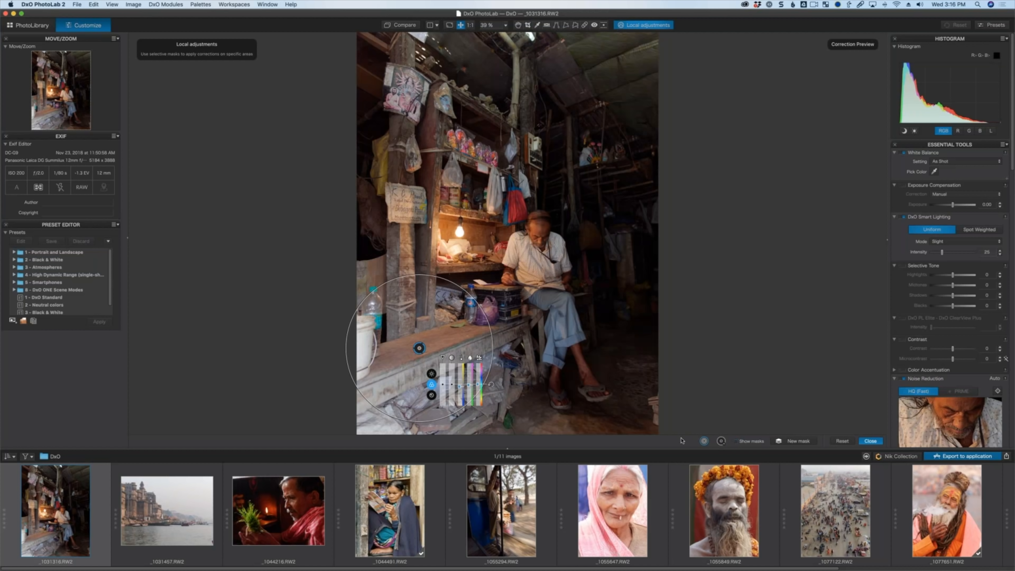
Raise the control point's exposure to brighten the bench area.
click(431, 373)
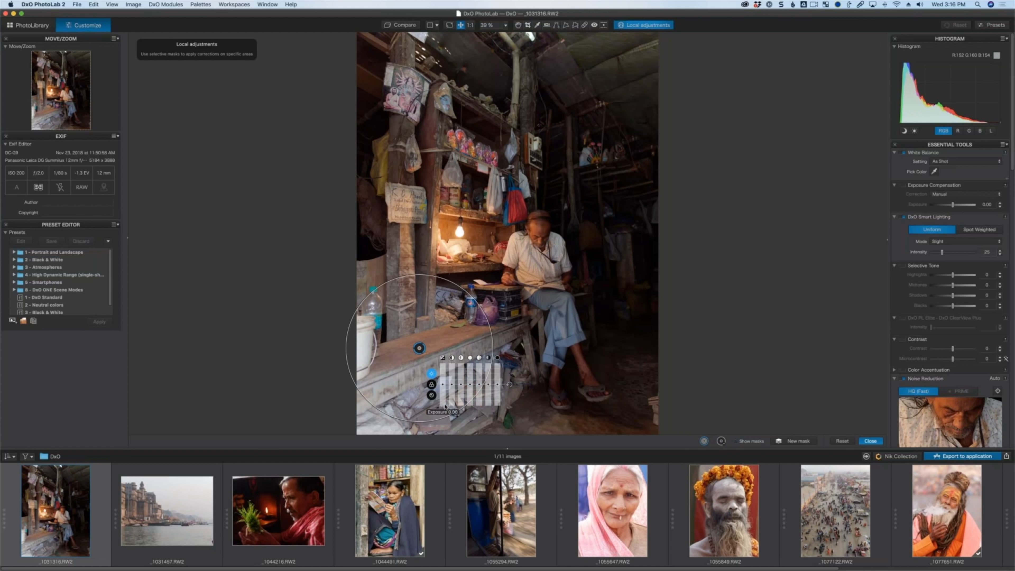
drag(442, 384, 443, 390)
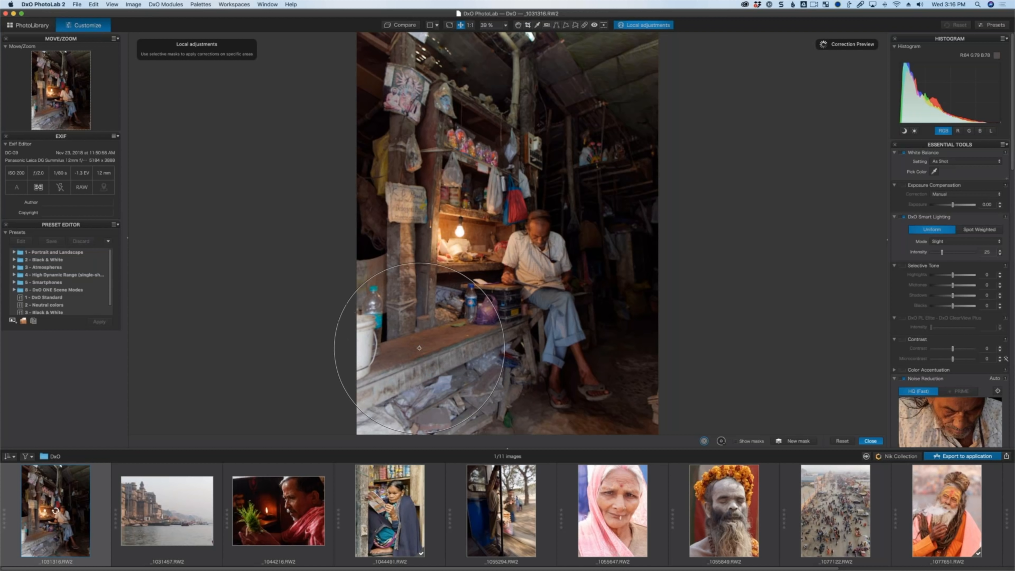
drag(443, 387, 442, 389)
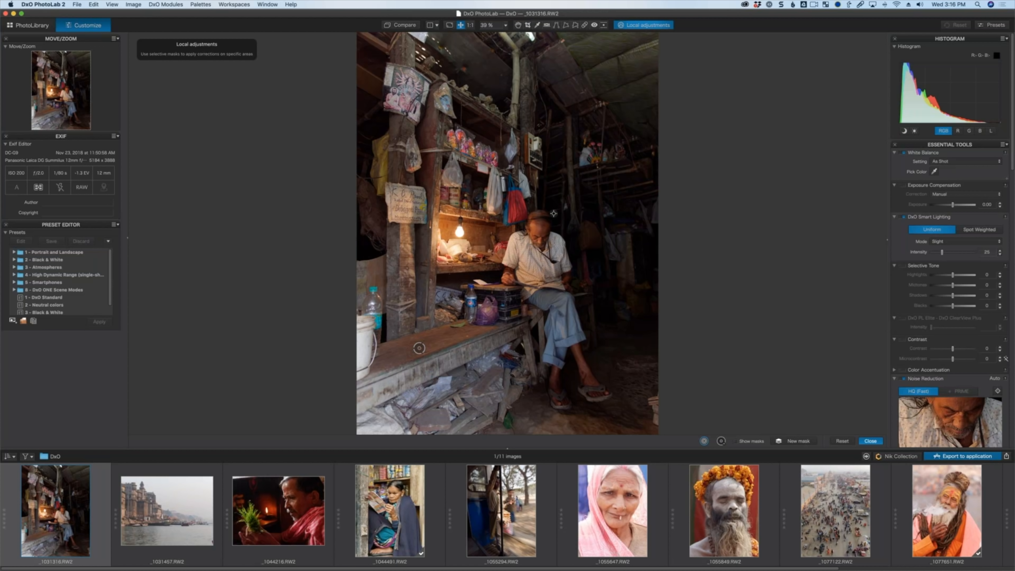
Zoom to 100% and add a control point on the red bag beside the shopkeeper.
click(470, 25)
key(Escape)
key(l)
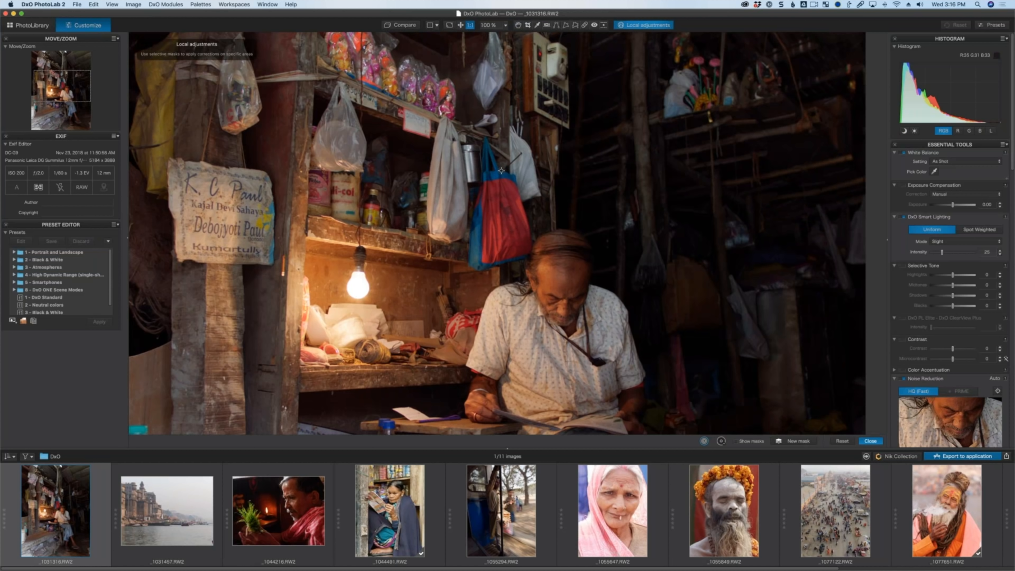
click(520, 231)
Shrink the bag control point's radius while viewing its mask.
click(735, 441)
drag(617, 231, 509, 223)
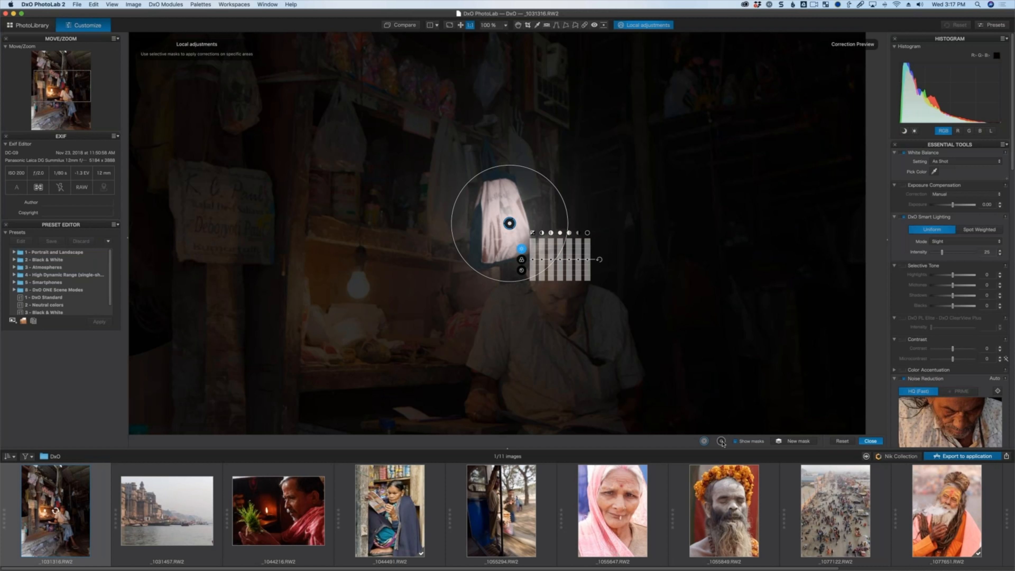
click(735, 441)
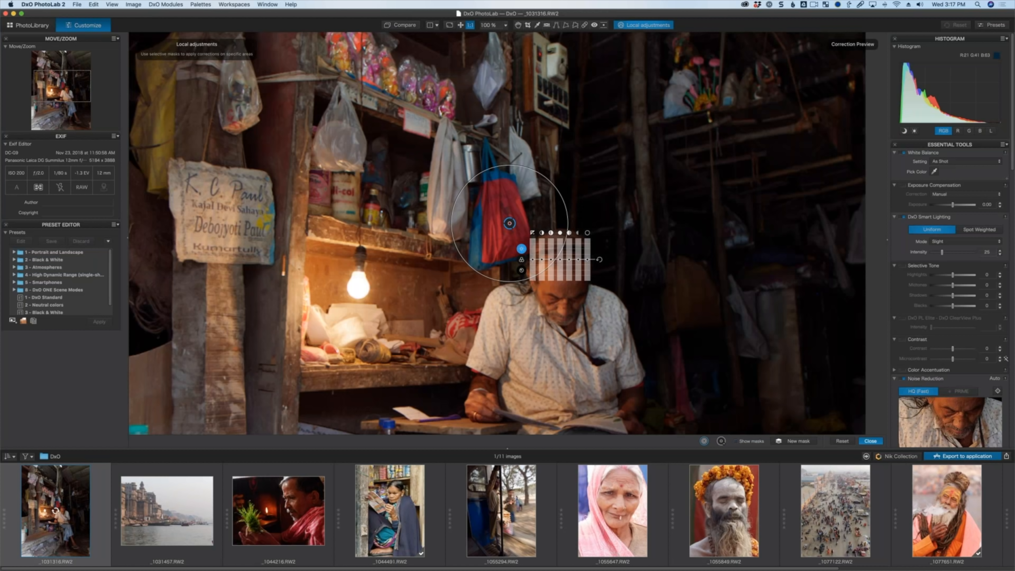
Adjust a slider on the bag control point to change its area.
click(521, 259)
drag(542, 259, 543, 269)
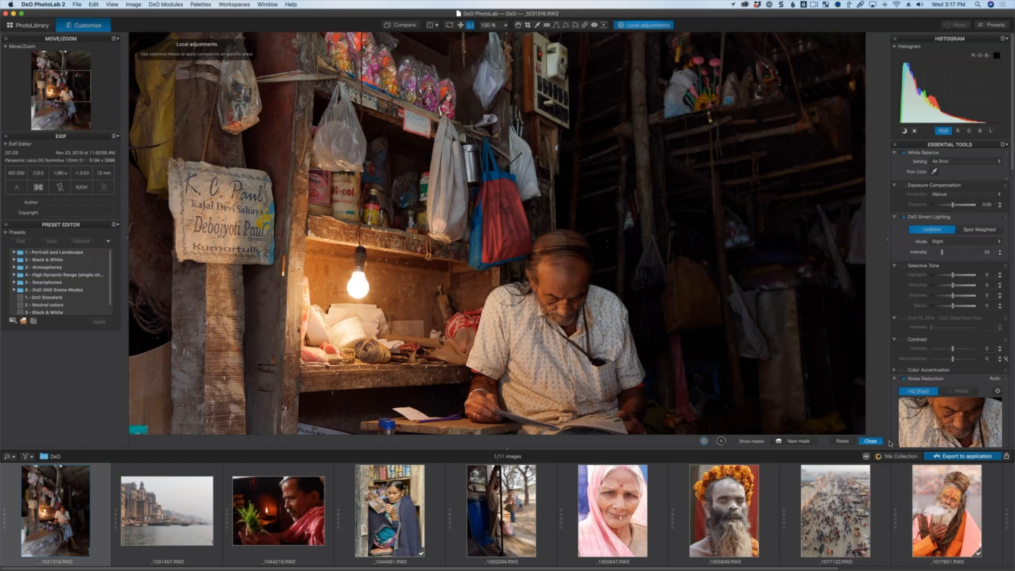
Close Local adjustments and return the view to fit.
click(871, 441)
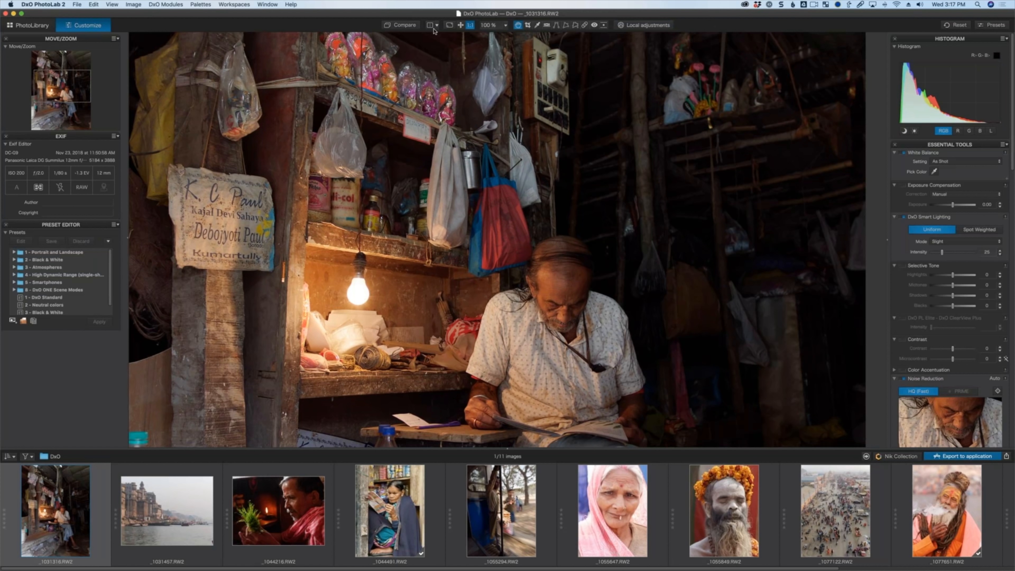
click(461, 25)
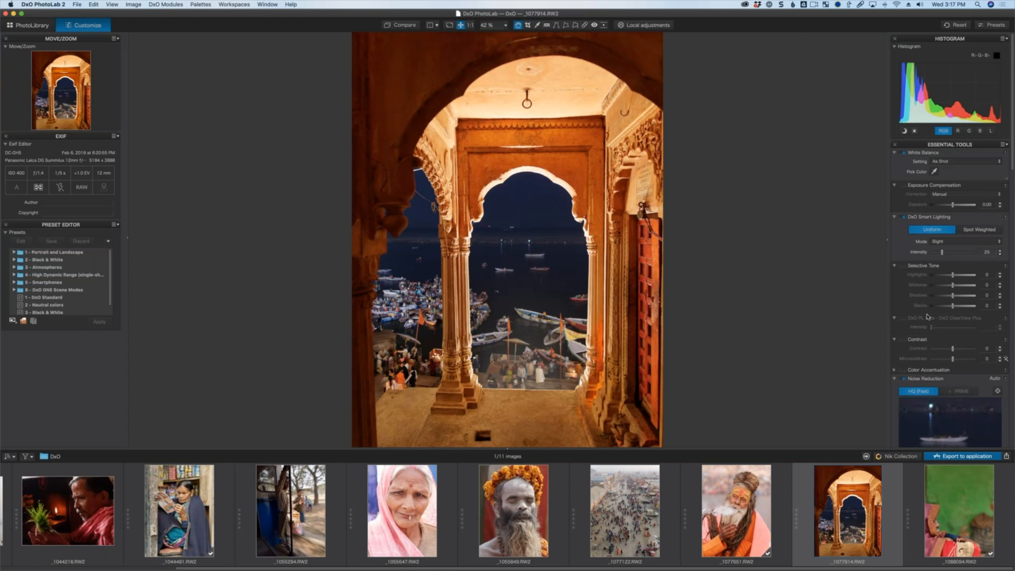
Toggle Distortion correction off and on for the arch photo to compare.
scroll(959, 360, down, 15)
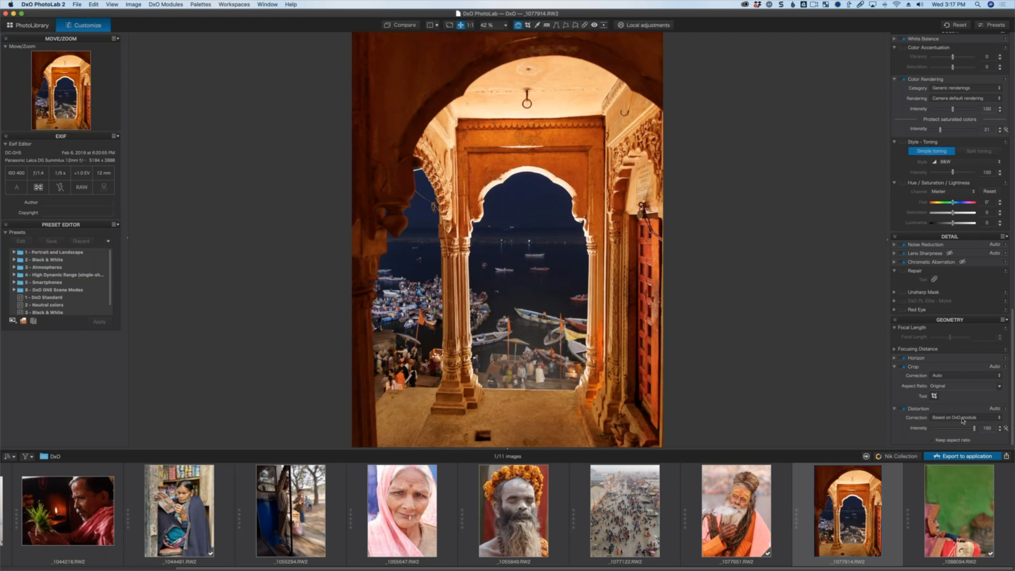
click(903, 409)
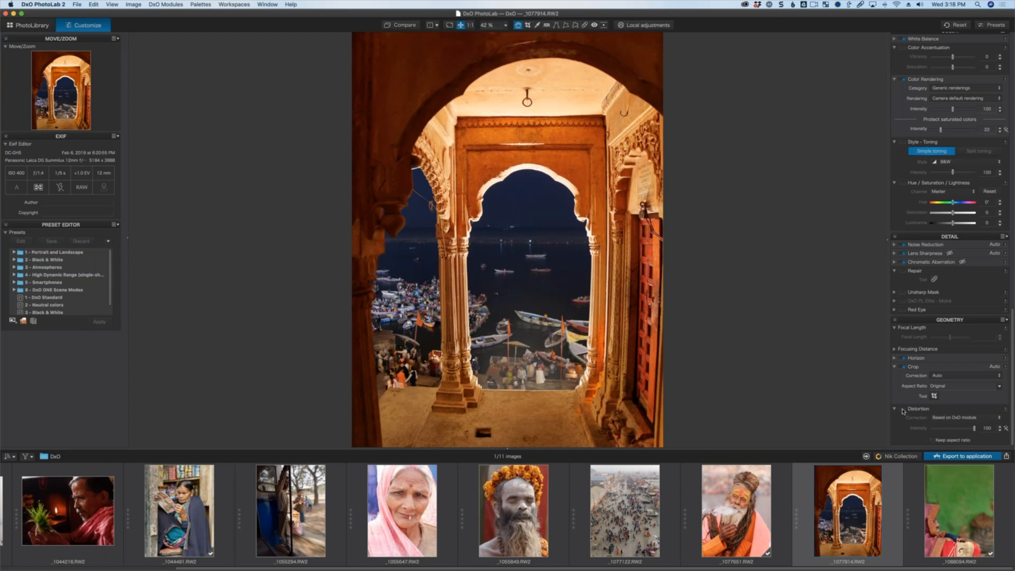
click(901, 410)
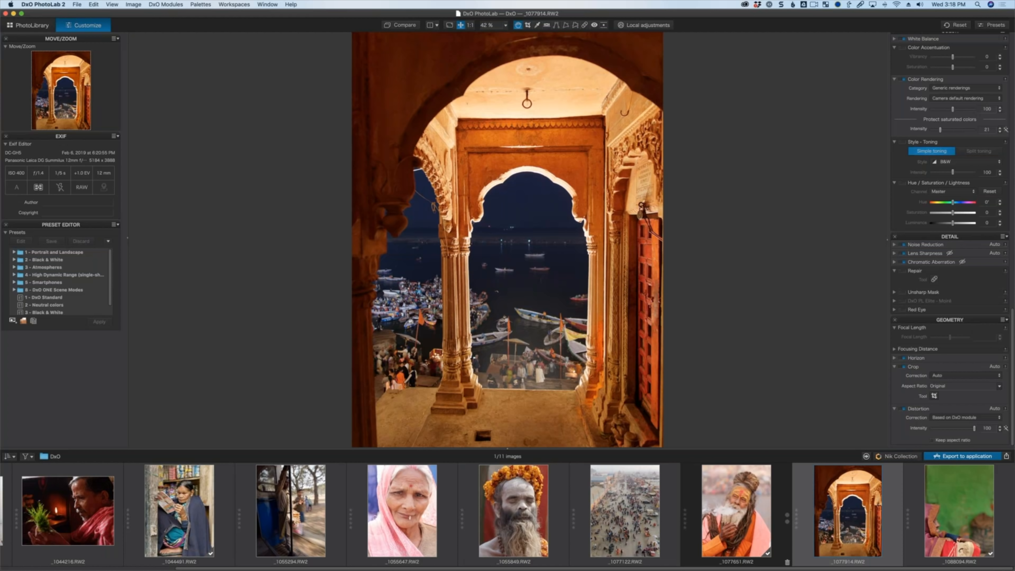
Select the smoking sadhu photo and open the Nik Collection plugin selector settings.
click(734, 497)
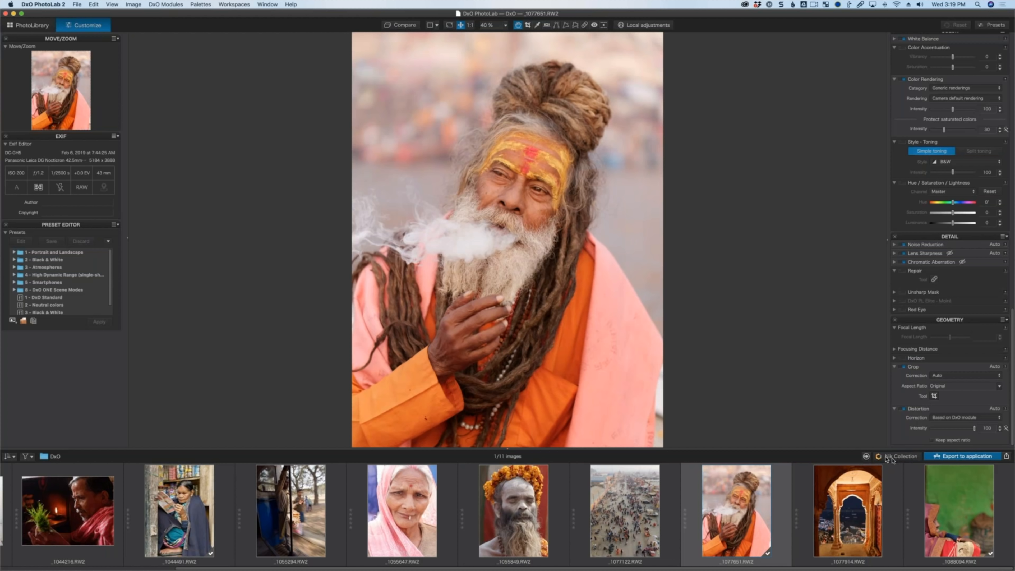
click(901, 458)
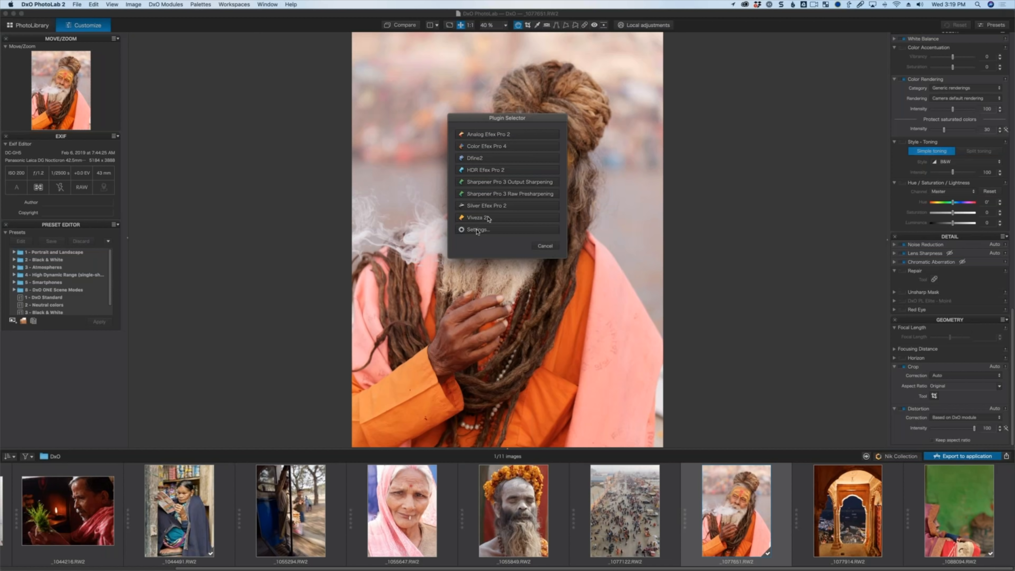
click(496, 234)
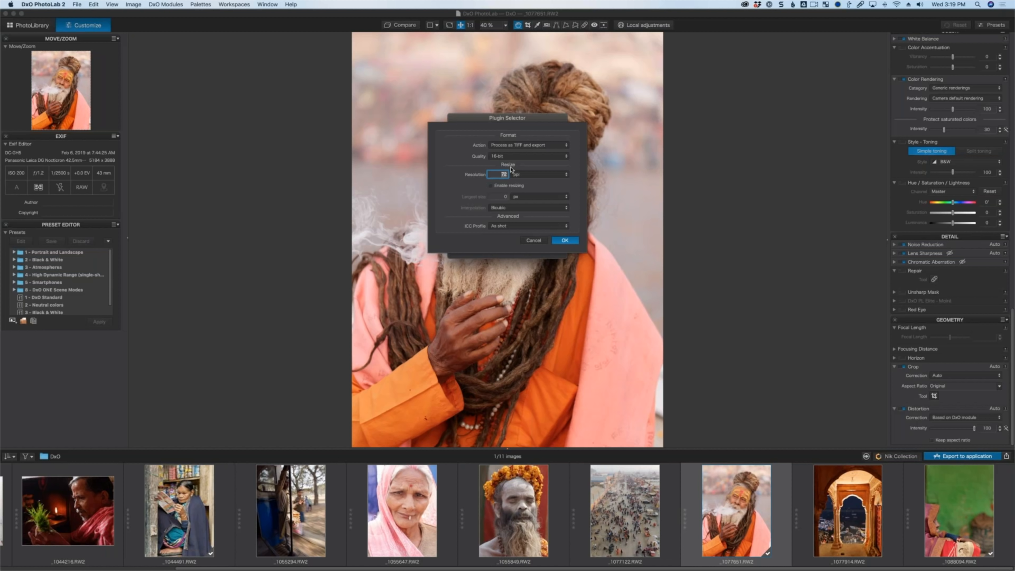
Set the plugin export action to Process as TIFF and export with 16-bit quality.
click(522, 146)
click(524, 141)
click(524, 149)
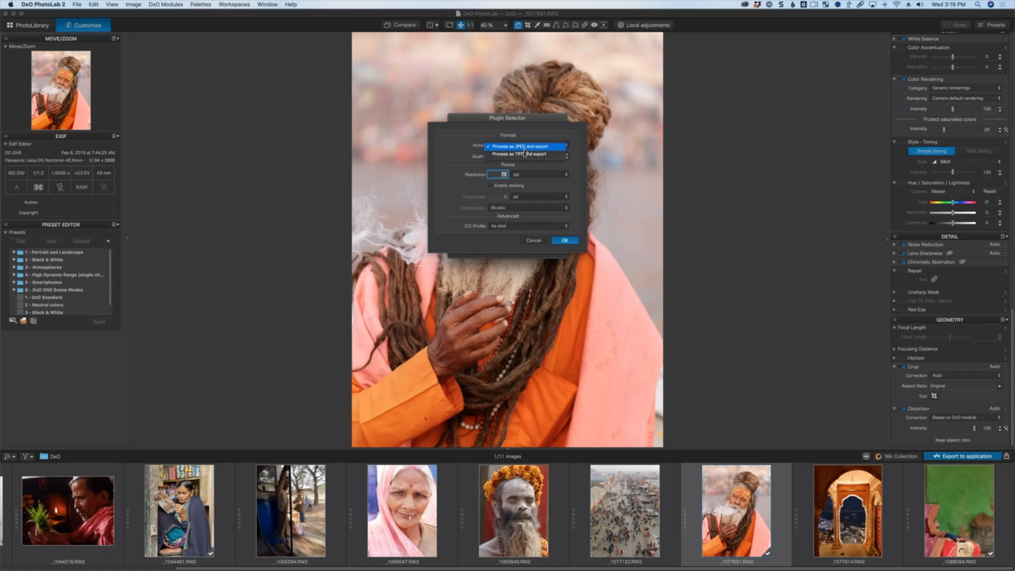
click(525, 154)
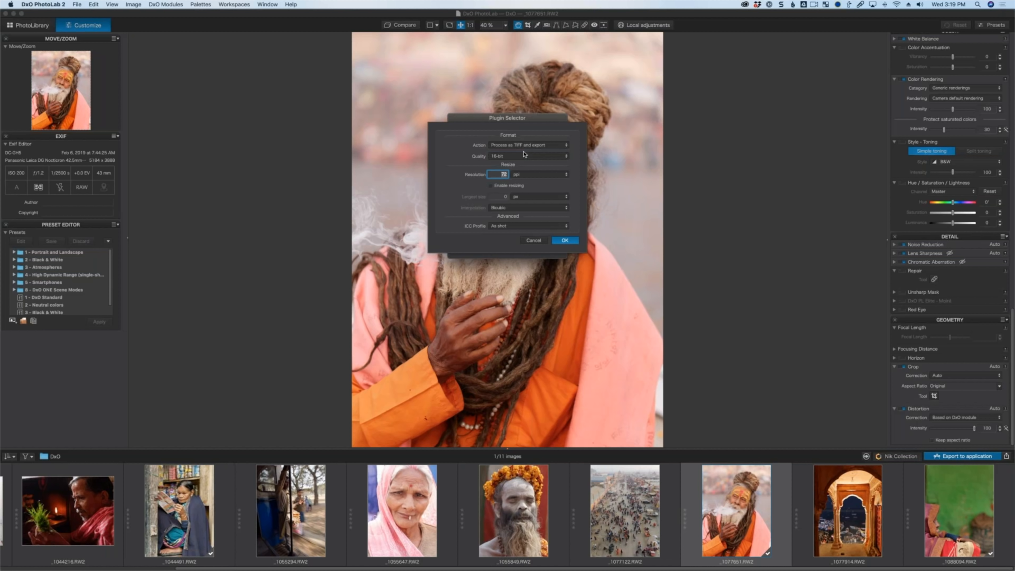
click(524, 156)
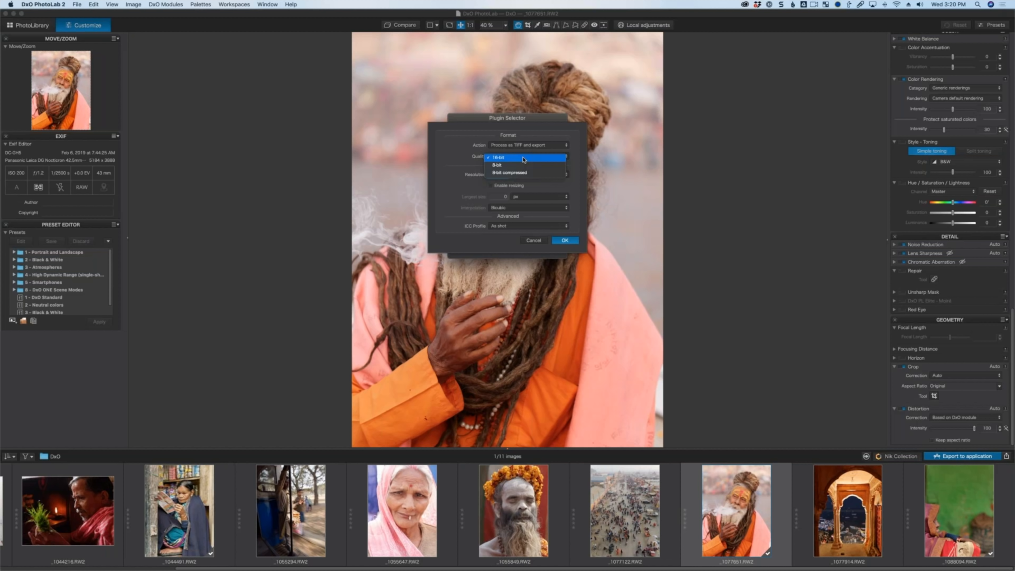
click(524, 159)
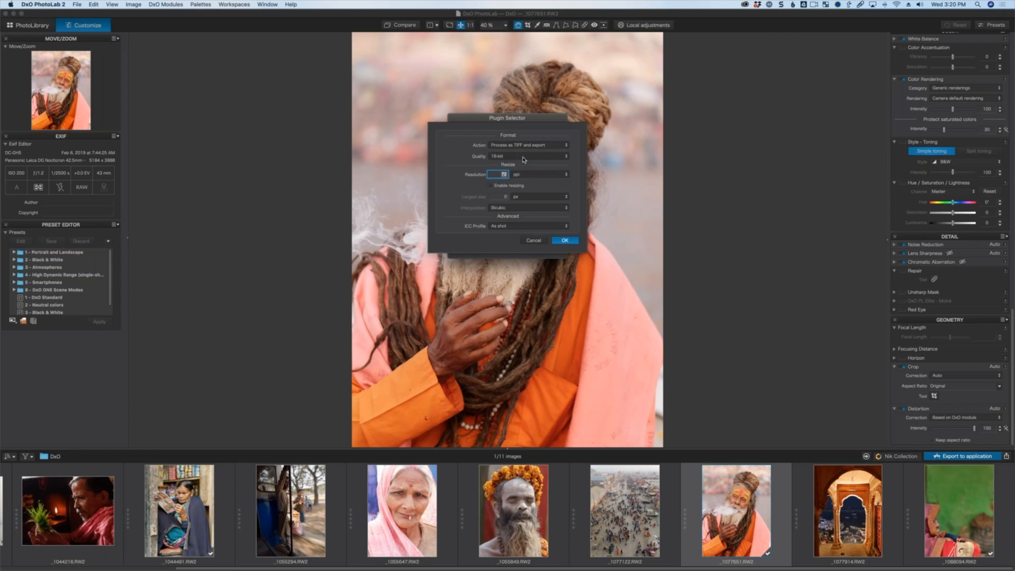
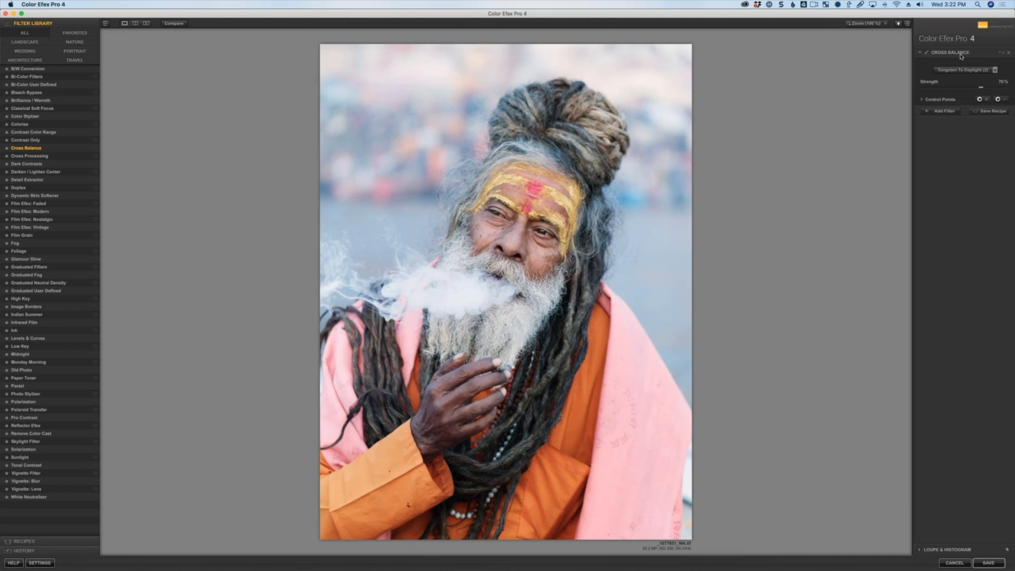
Build a filter stack of Film Grain, Dark Contrasts and Low Key on the sadhu photo.
click(22, 236)
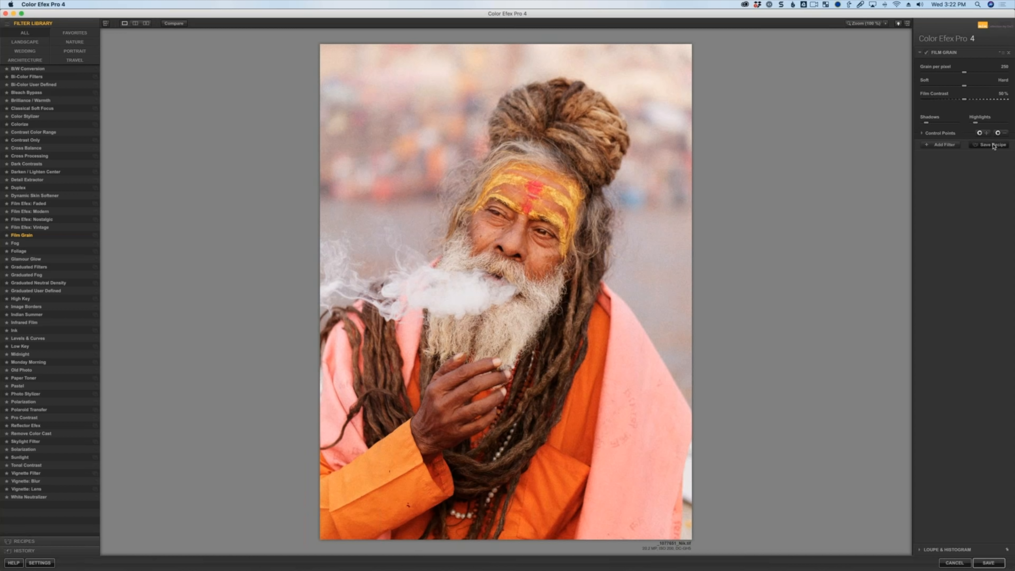
click(943, 144)
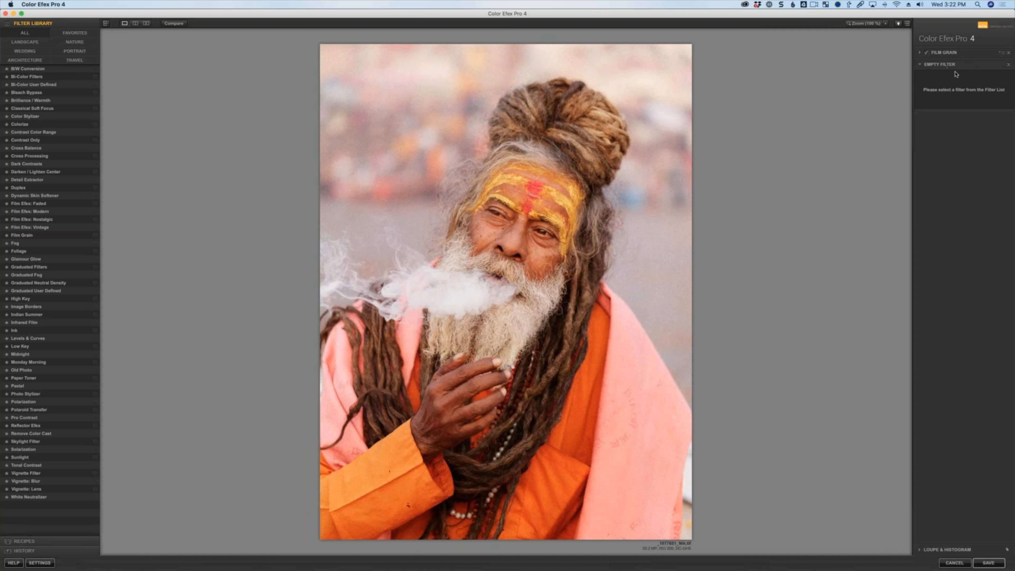
click(36, 164)
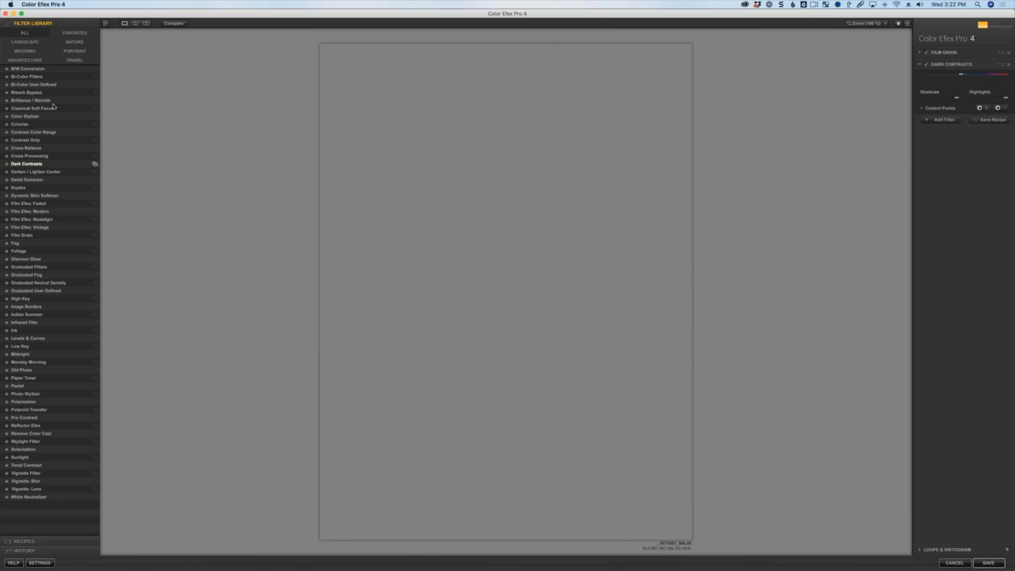
click(941, 170)
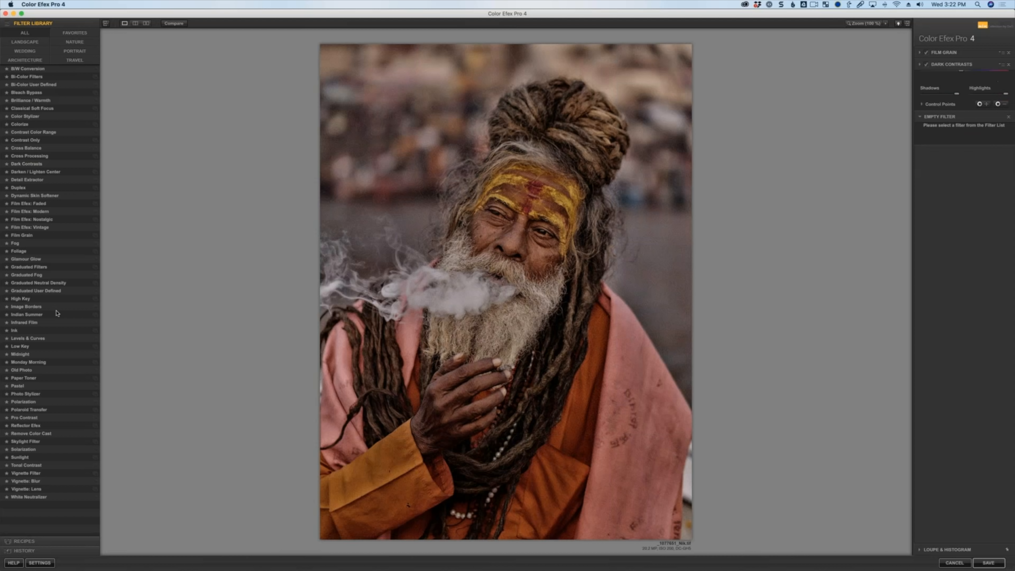
click(43, 347)
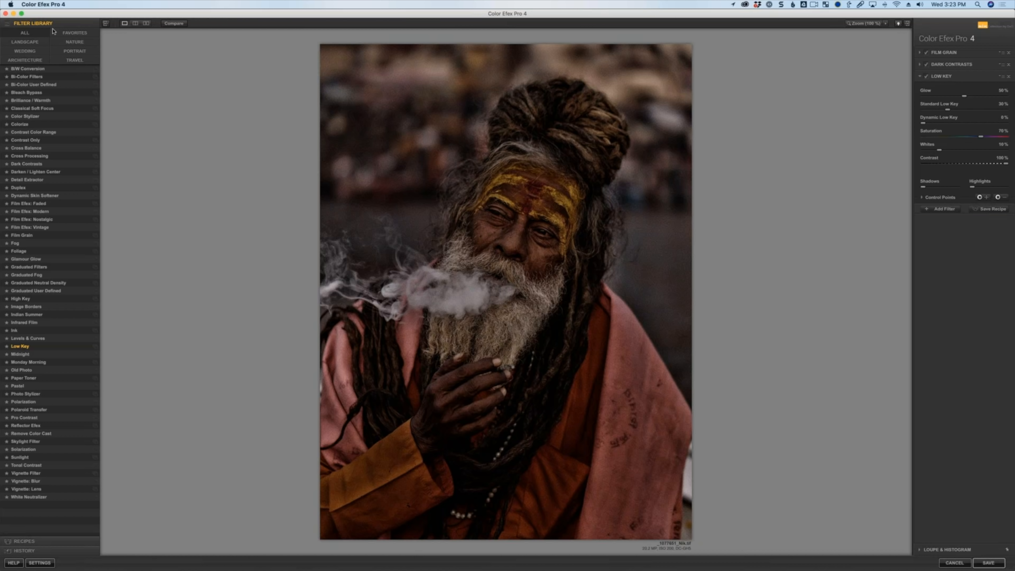
Open the Ev Vogue recipe collection and apply the Blue Monday recipe.
click(36, 540)
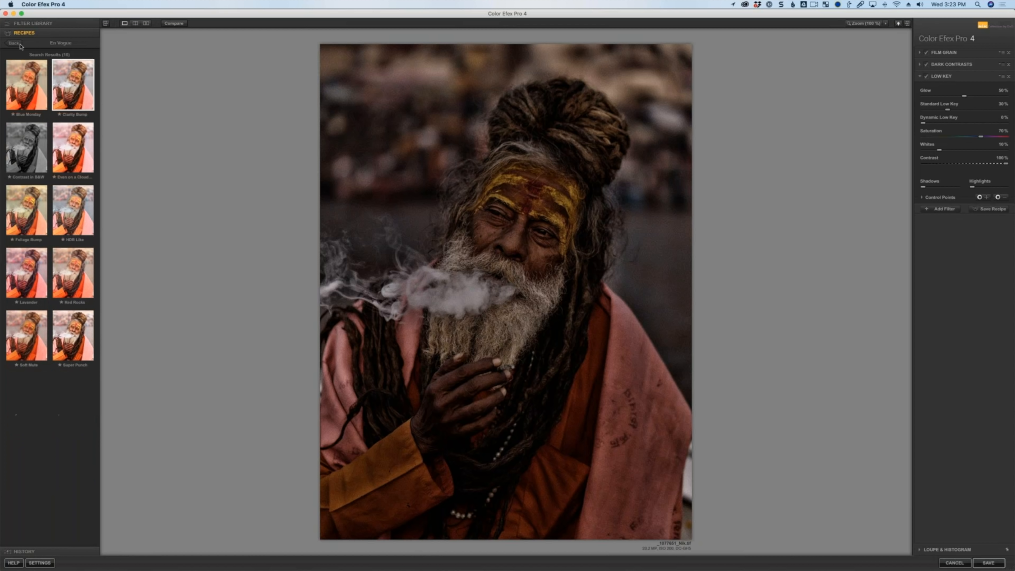
click(15, 45)
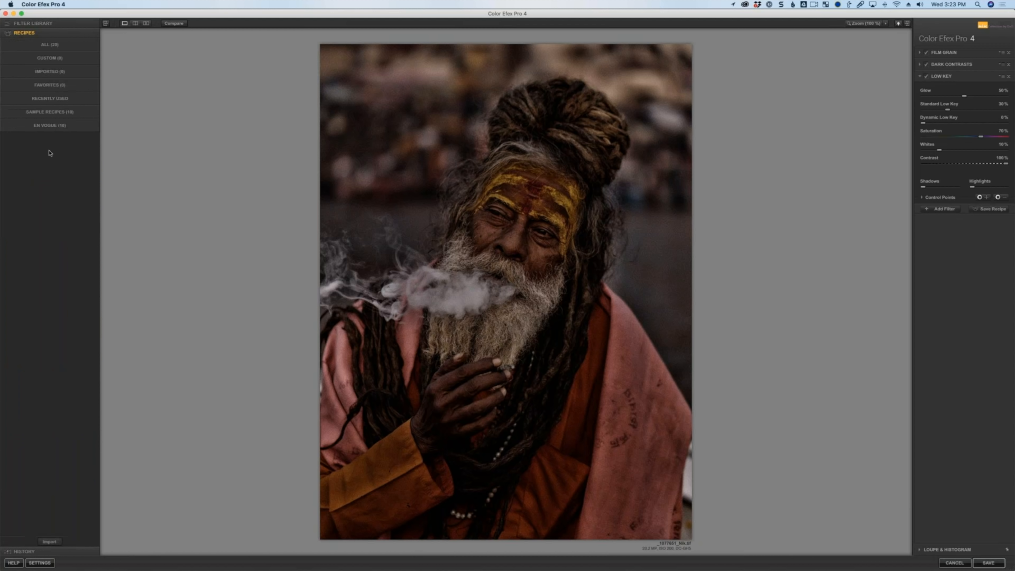
click(52, 126)
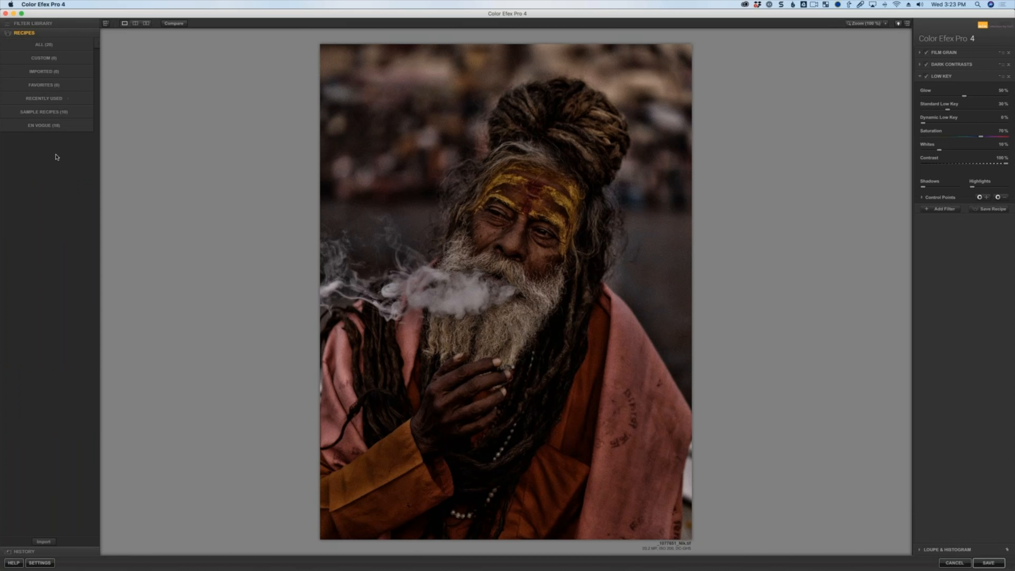
click(38, 89)
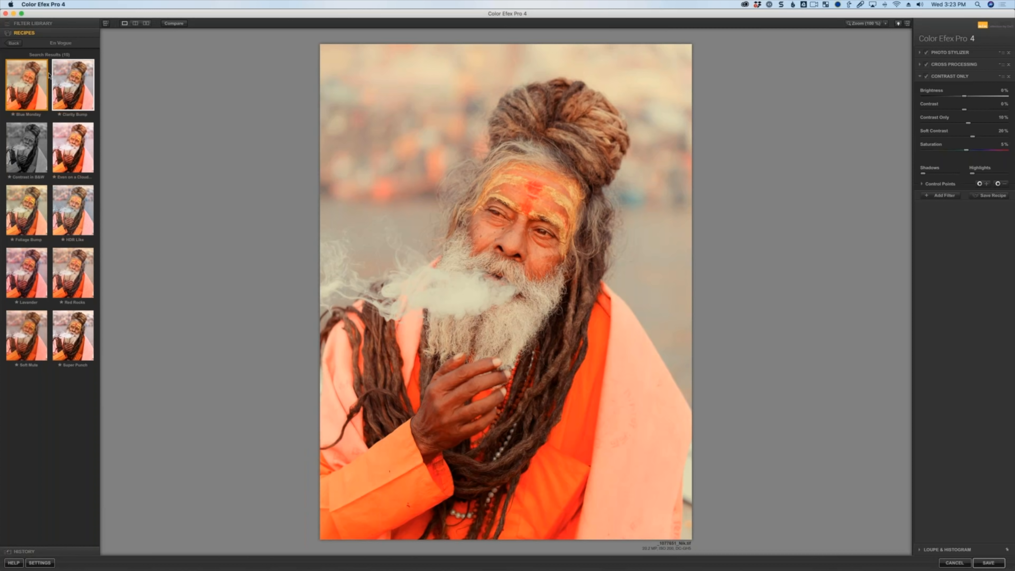
Try the Clarity Bump, Even on a Cloudy Day, HDR Like, Foliage Bump and Red Rocks recipes in turn.
click(72, 75)
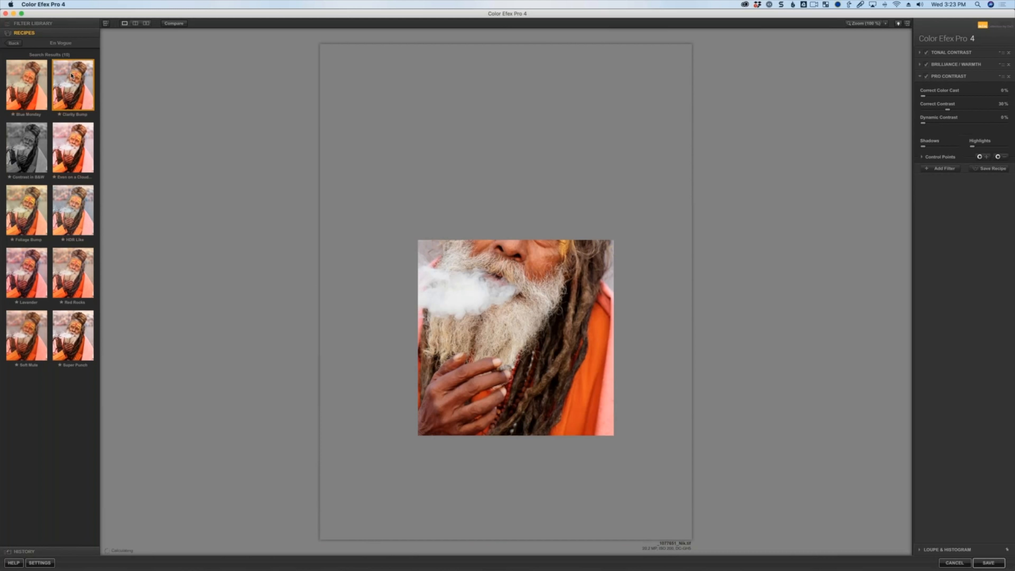
click(72, 151)
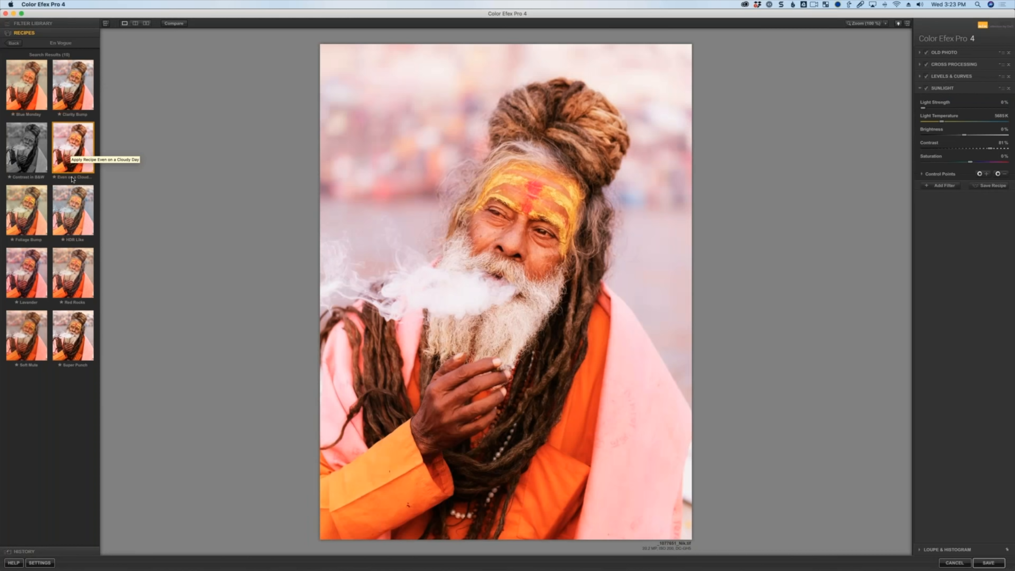
click(69, 198)
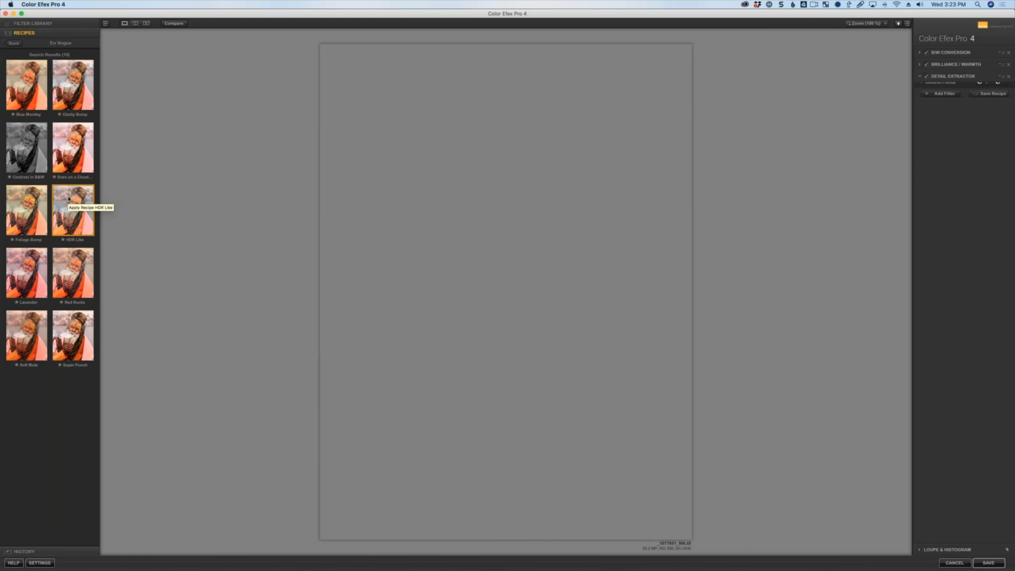
click(18, 214)
click(80, 273)
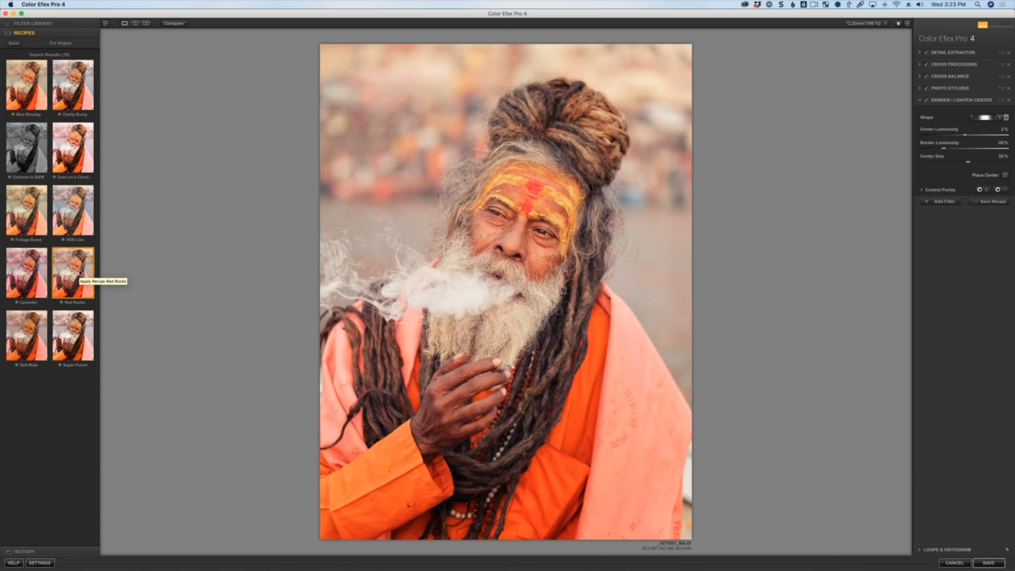
Apply the Soft Mute recipe and toggle its Infrared Film filter off and on to compare.
click(27, 332)
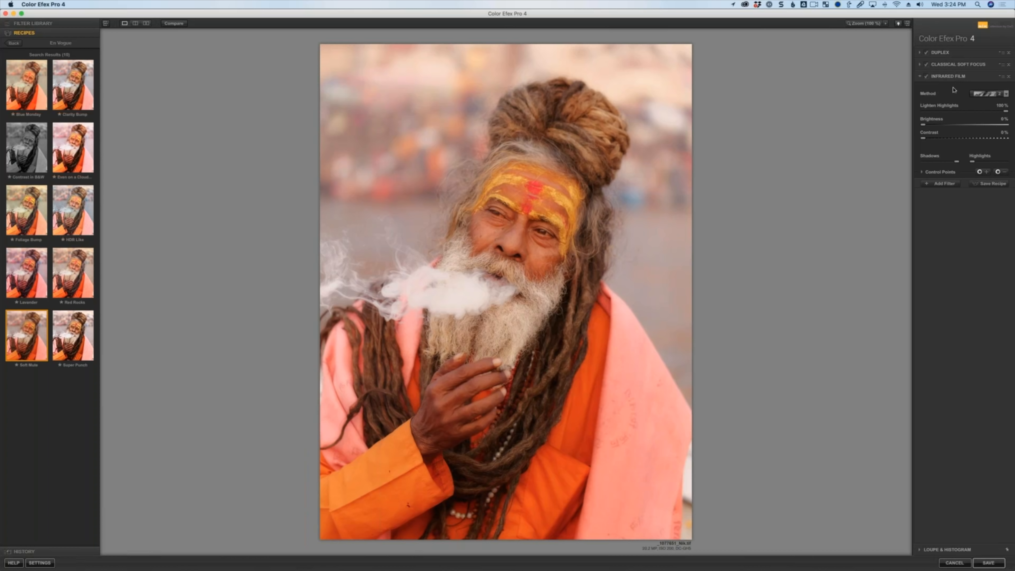
click(927, 77)
click(927, 78)
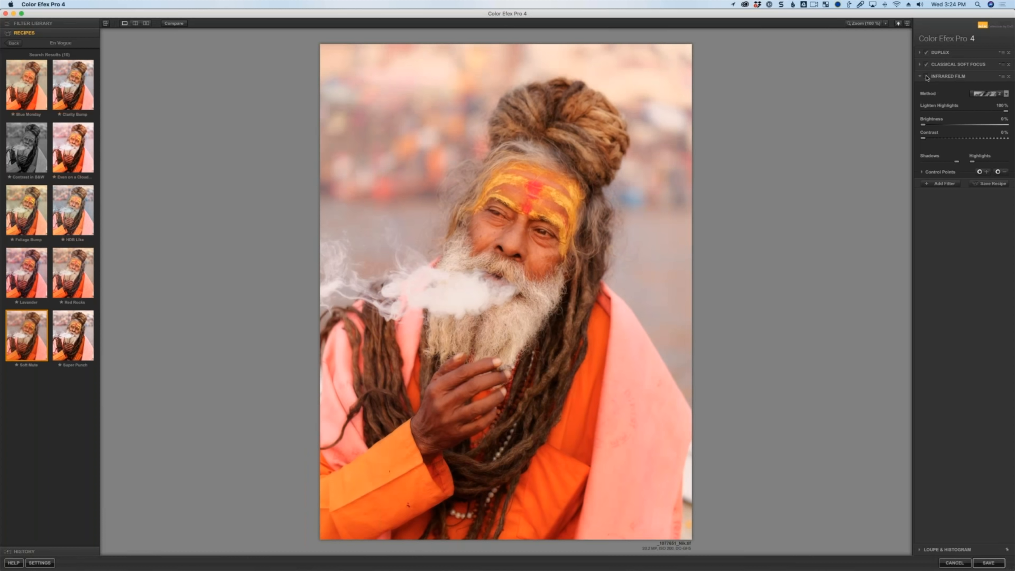
click(927, 77)
click(927, 77)
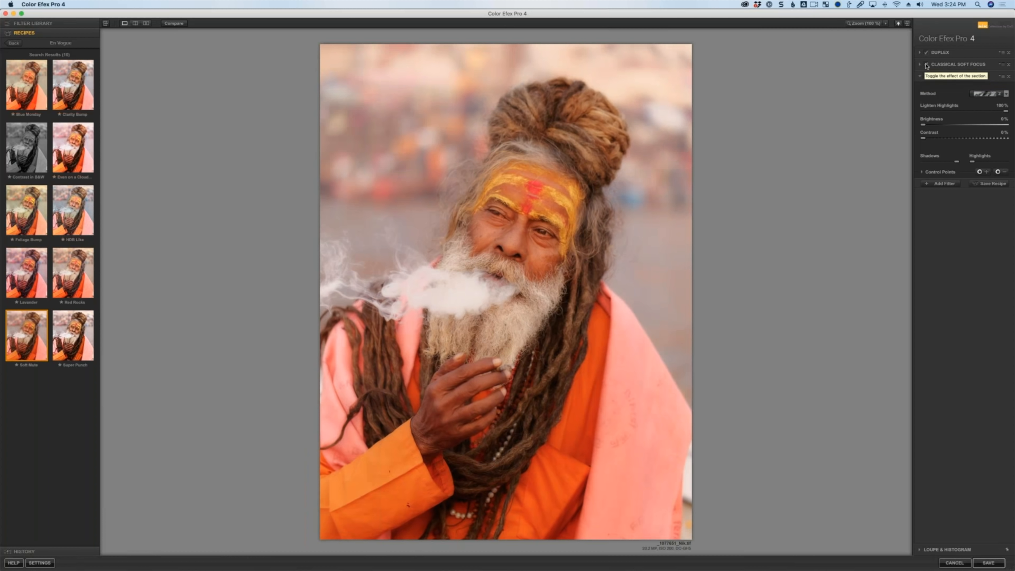
Toggle the Classical Soft Focus filter off and on to compare its effect.
click(927, 65)
click(927, 65)
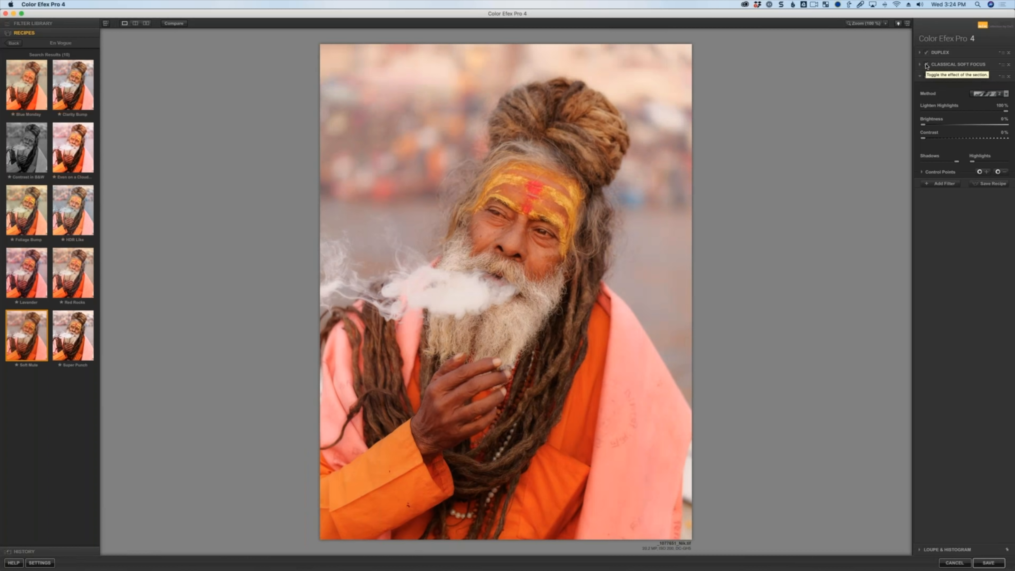
click(926, 65)
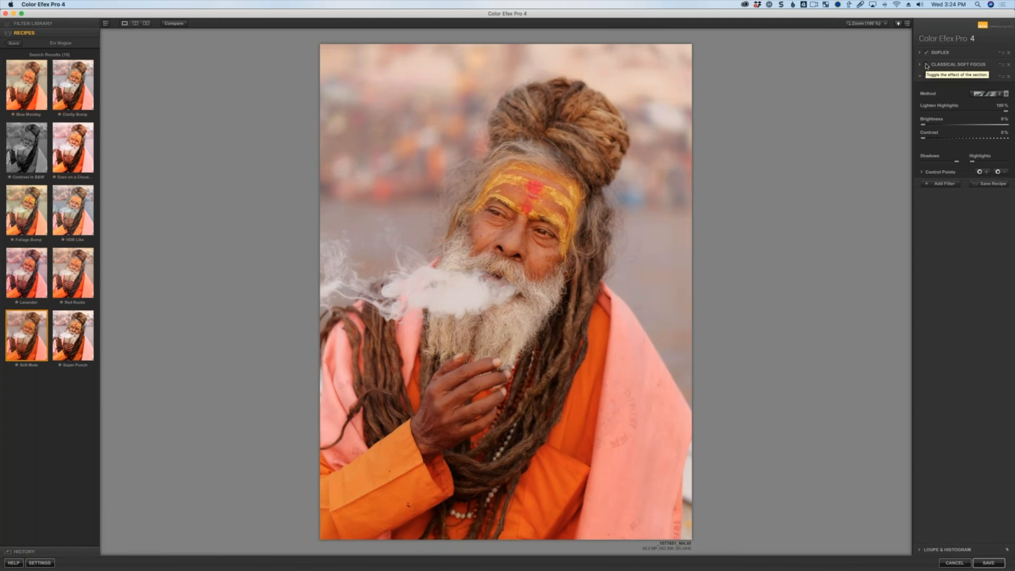
click(927, 64)
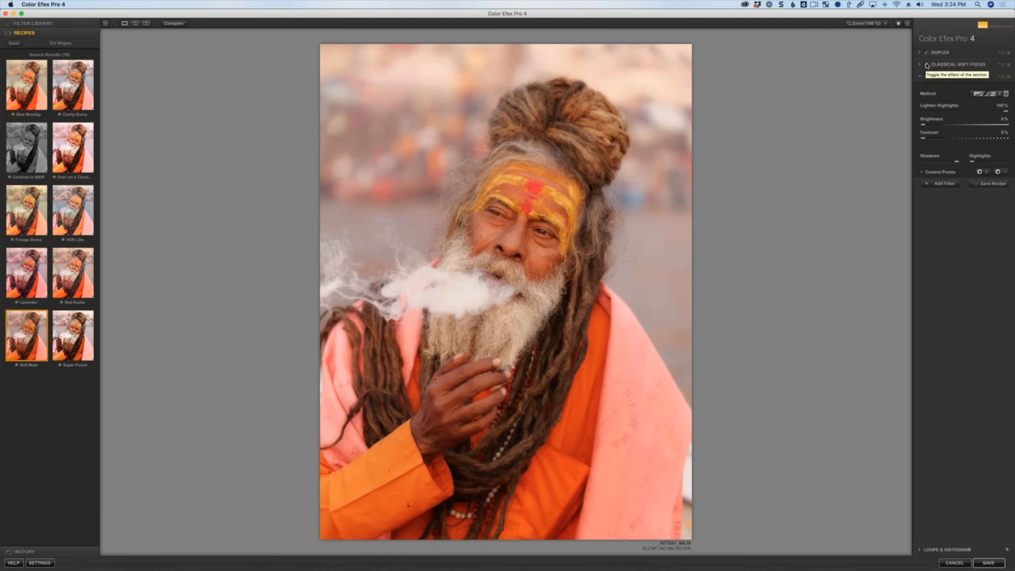
Compare the Classical Soft Focus effect on the face at 200% zoom and expand its settings.
click(865, 23)
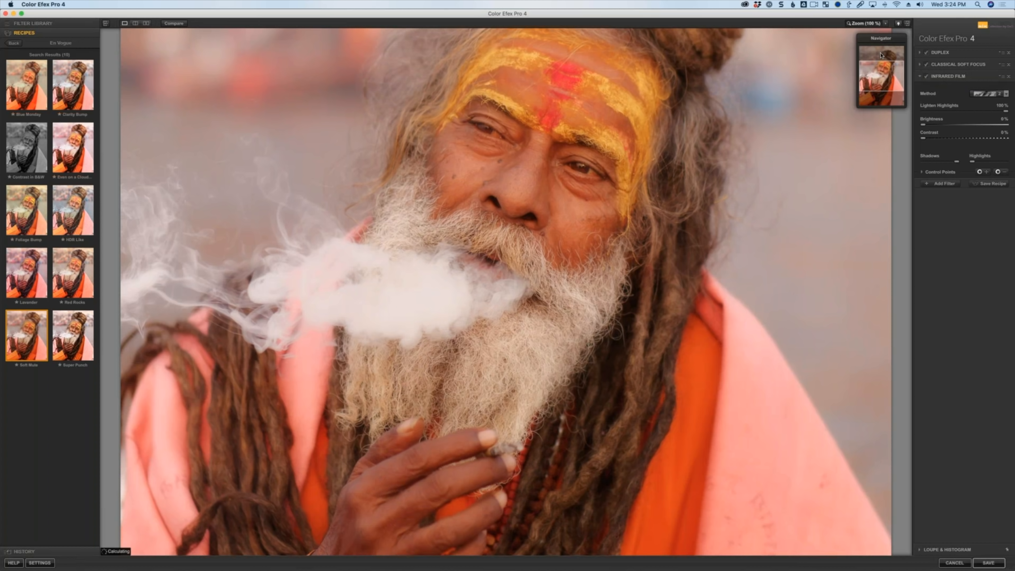
click(885, 24)
click(900, 31)
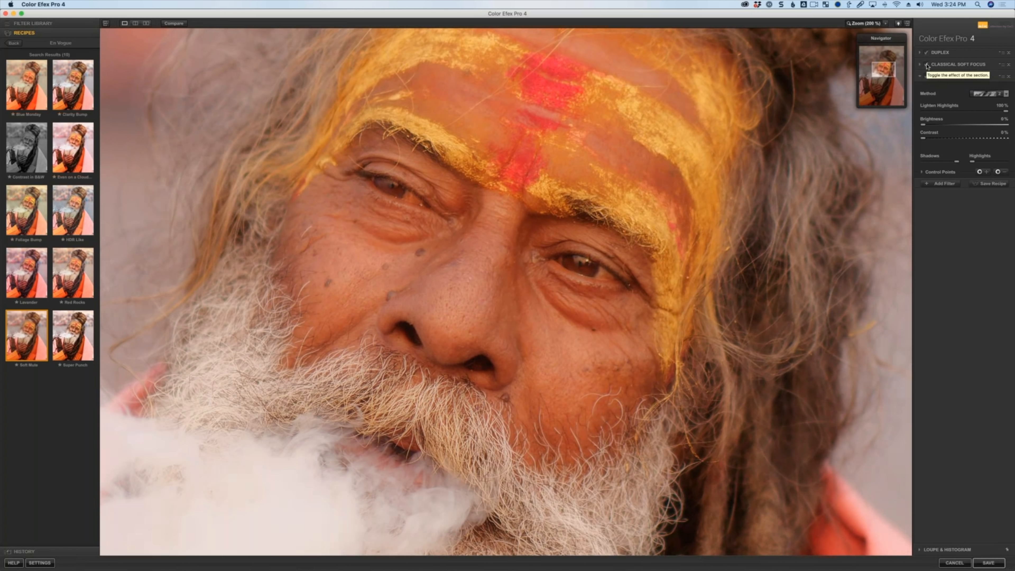
click(927, 65)
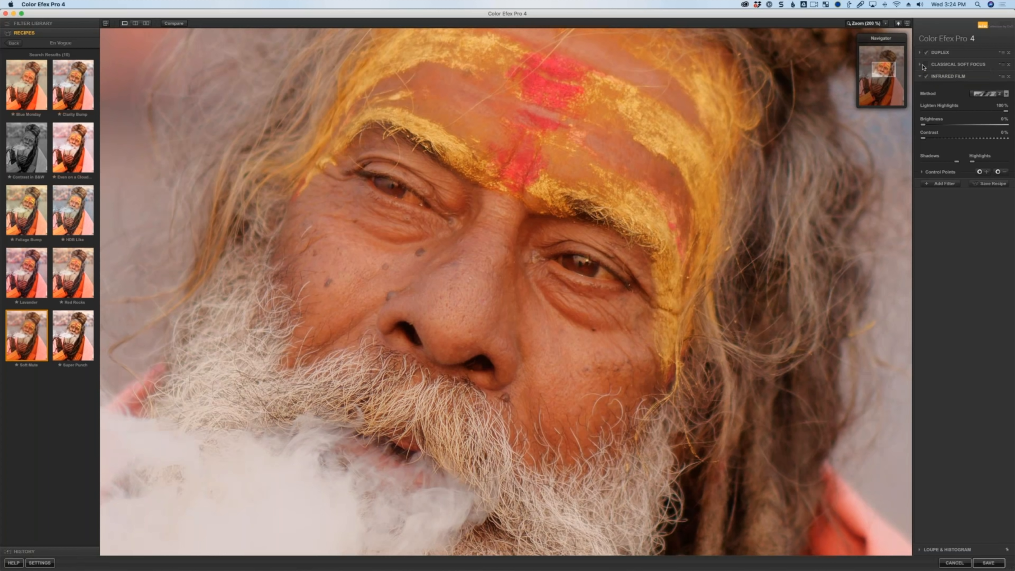
click(923, 66)
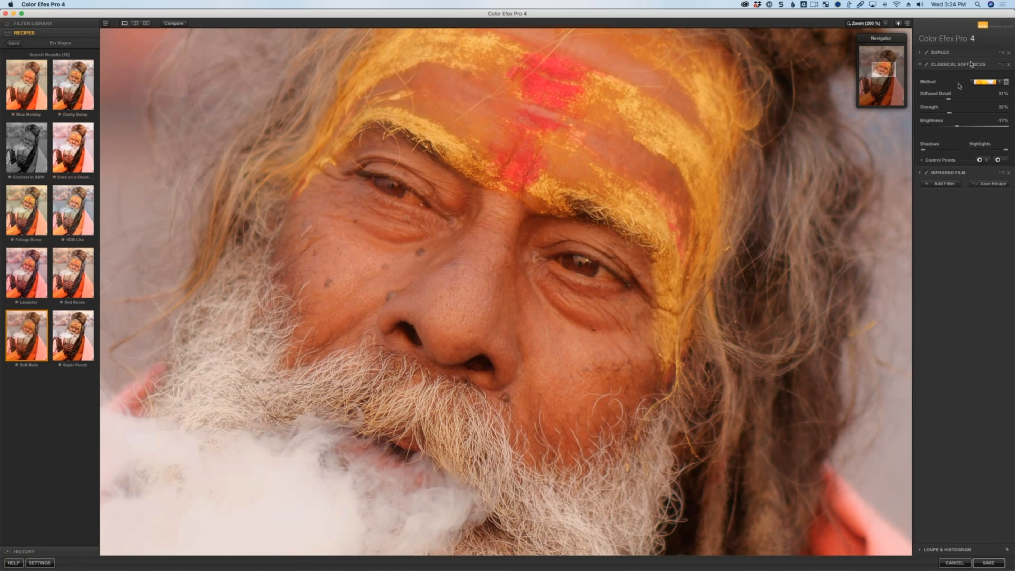
Change the Classical Soft Focus method, set Diffused Detail to 100%, and fit the image to the view.
click(1005, 81)
click(983, 110)
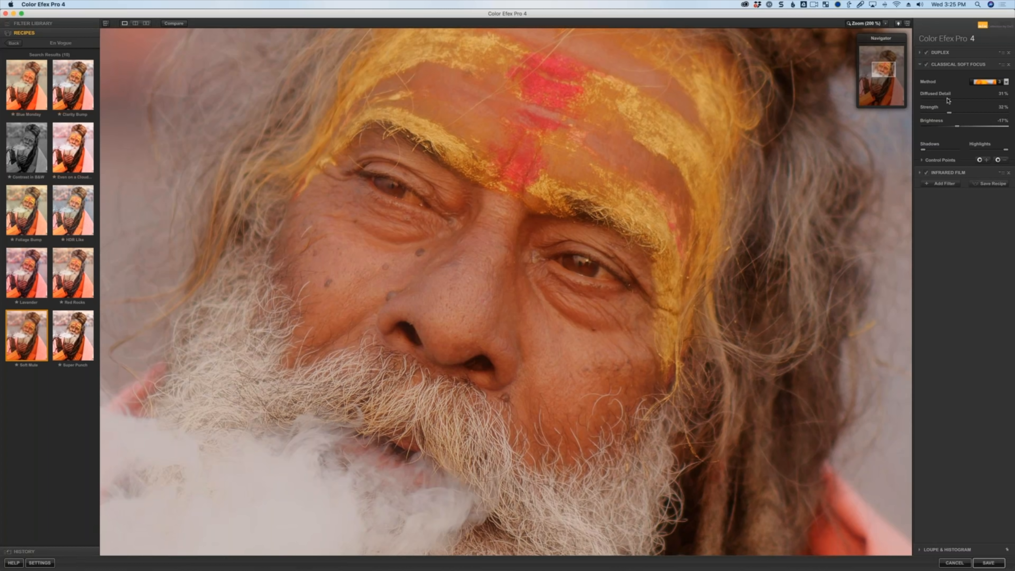
drag(948, 100, 1010, 100)
click(874, 24)
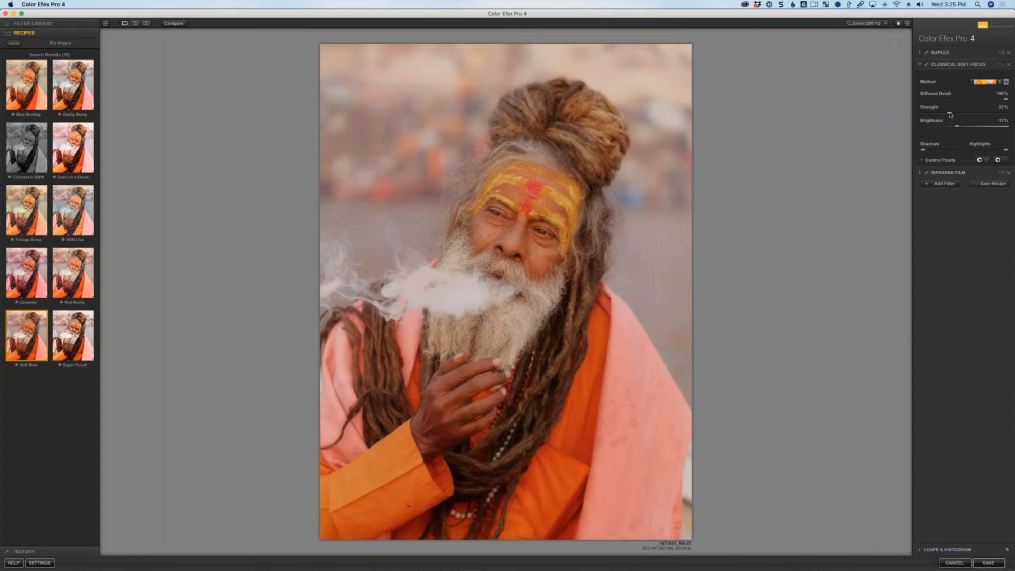
Set the Classical Soft Focus Strength to 62%, Diffused Detail to 49% and Brightness to 15%.
drag(949, 113, 983, 113)
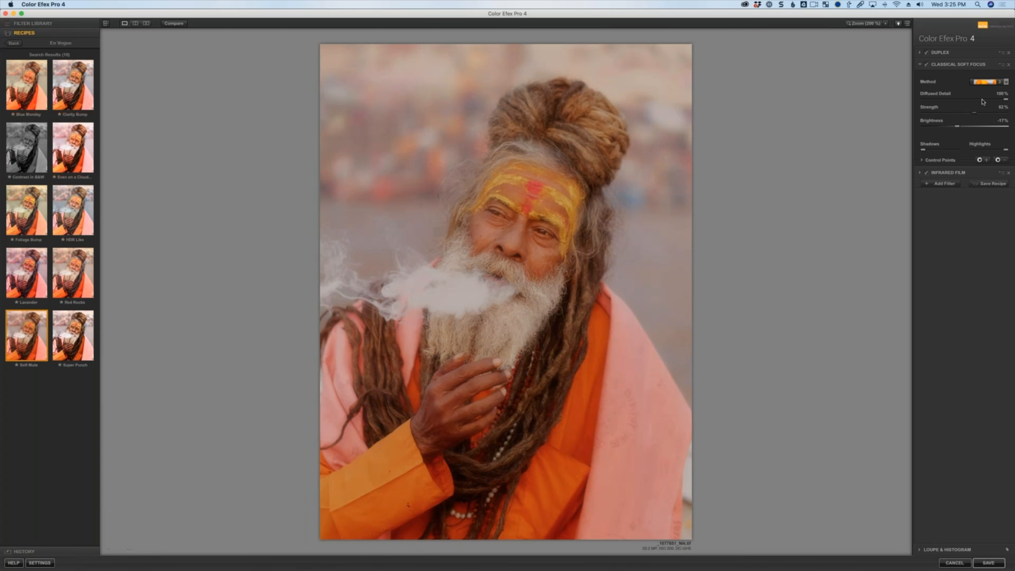
click(963, 99)
drag(994, 115, 970, 127)
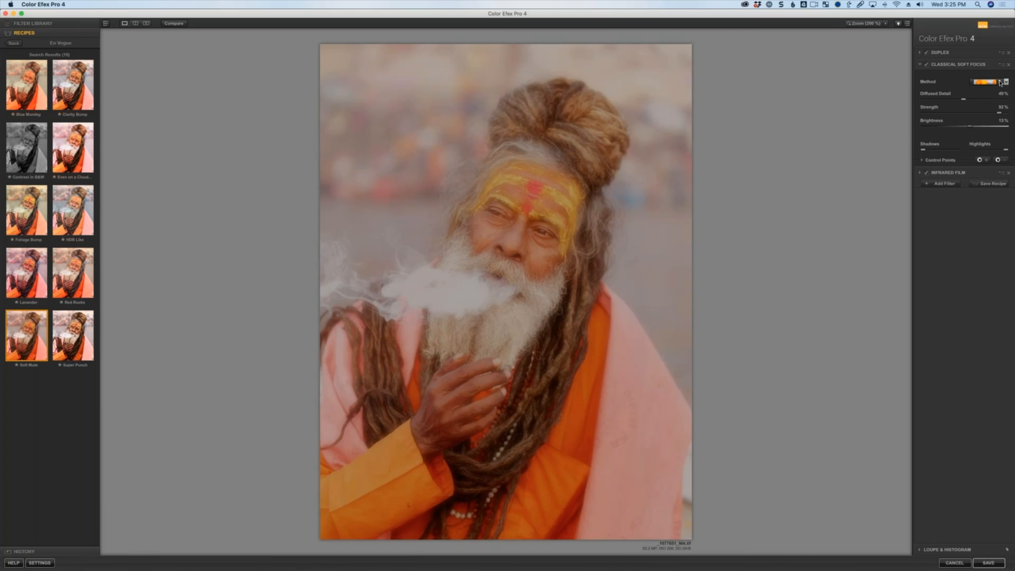
Reapply the Soft Mute recipe and set the Classical Soft Focus Strength to 100%.
click(26, 342)
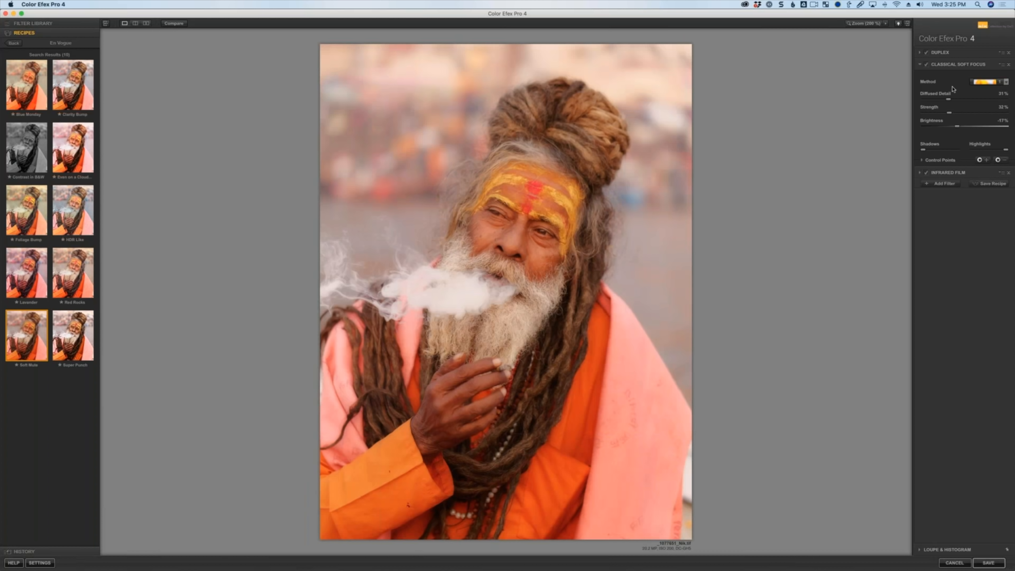
drag(950, 113, 950, 113)
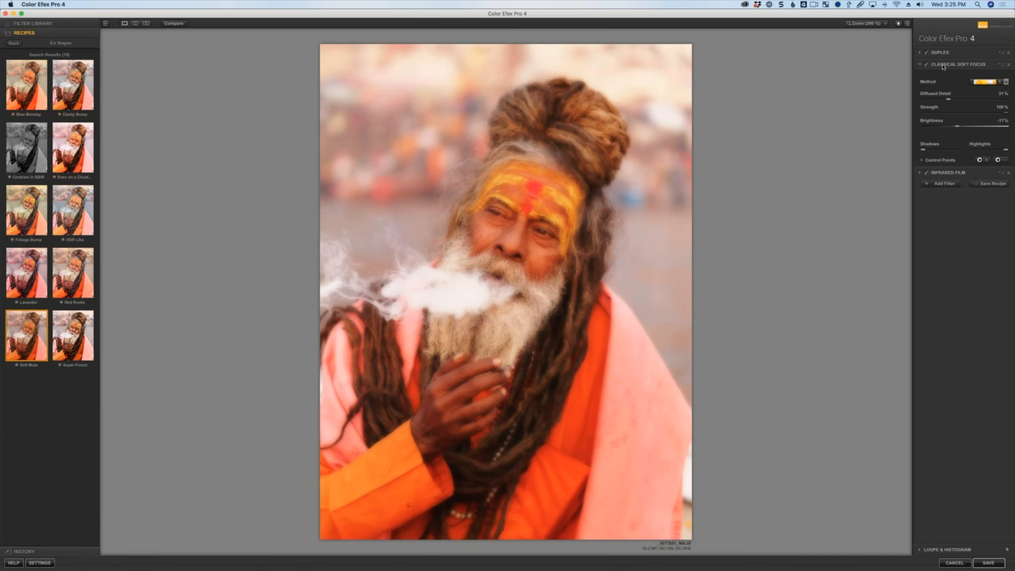
Expand the Duplex filter and set its Saturation to 42%.
click(920, 53)
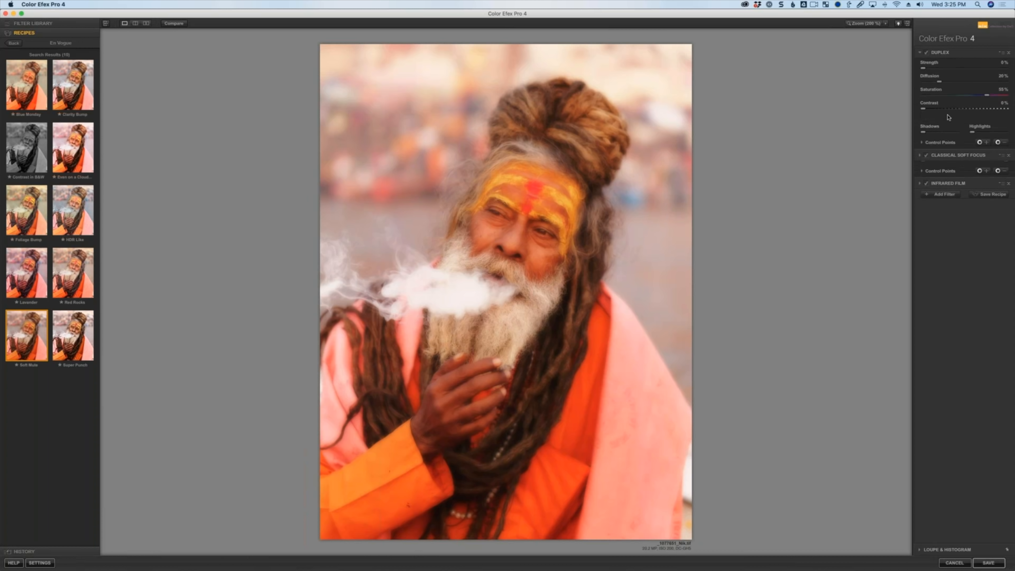
drag(983, 116, 976, 114)
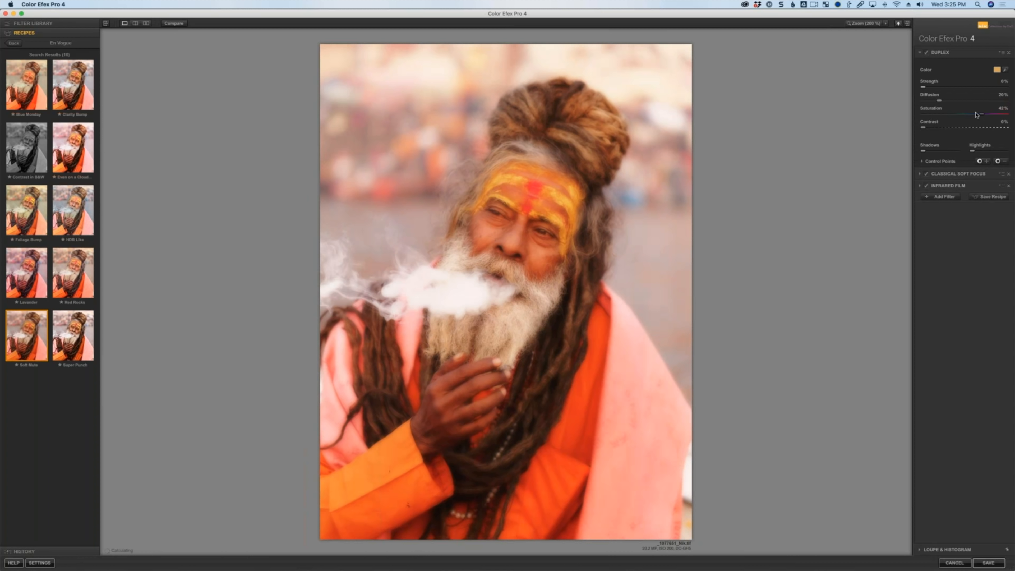
Add a Brilliance / Warmth filter and lower its Saturation slightly.
click(942, 196)
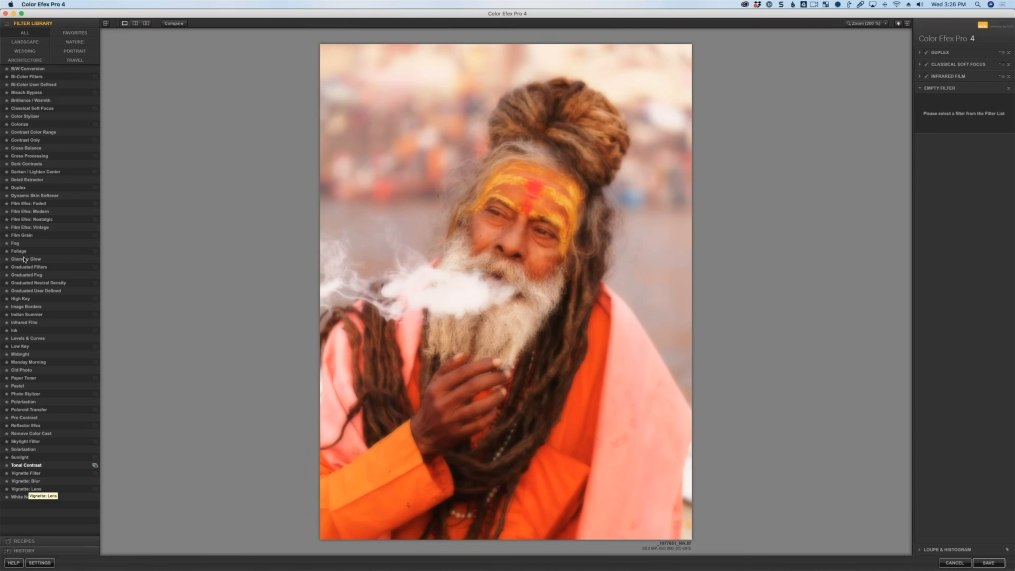
click(44, 101)
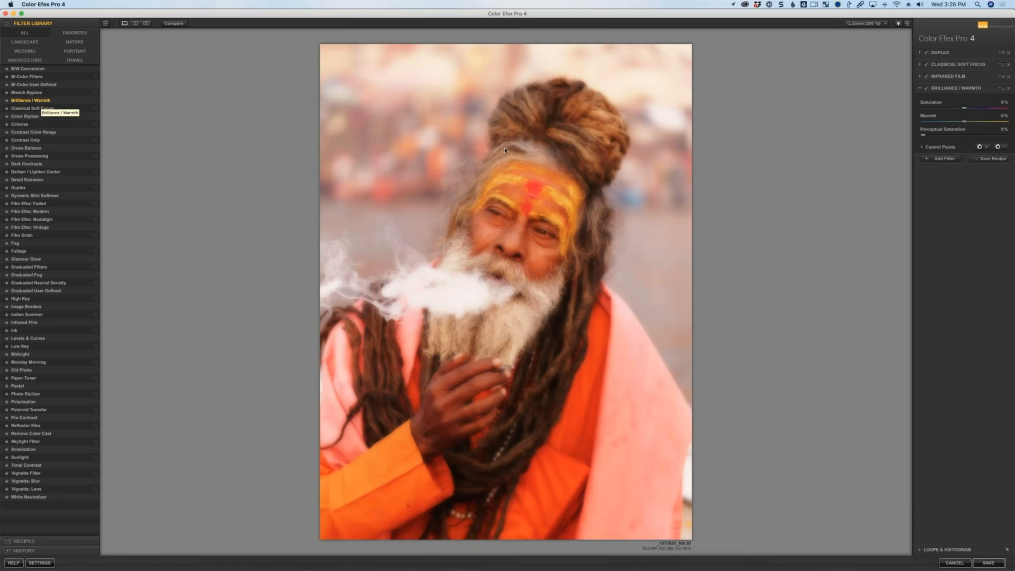
drag(963, 108, 955, 112)
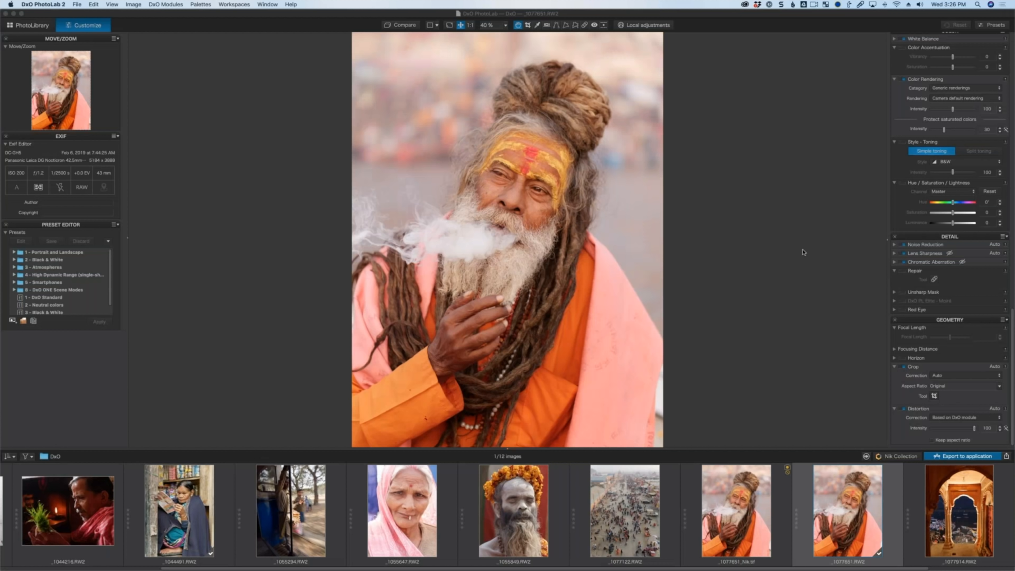
key(super+Tab)
key(super+shift+Tab)
key(super+shift+Tab)
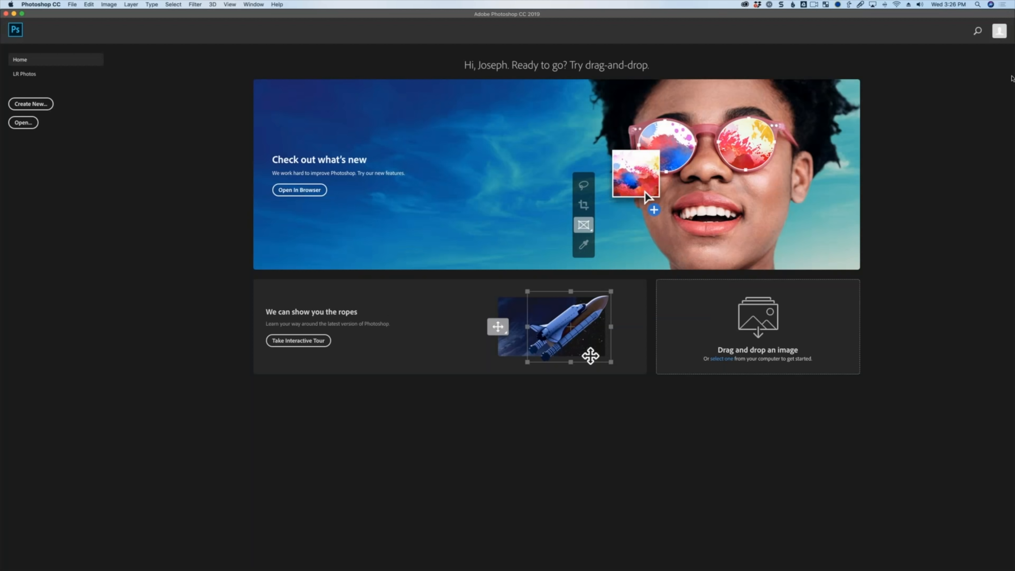
key(super+Tab)
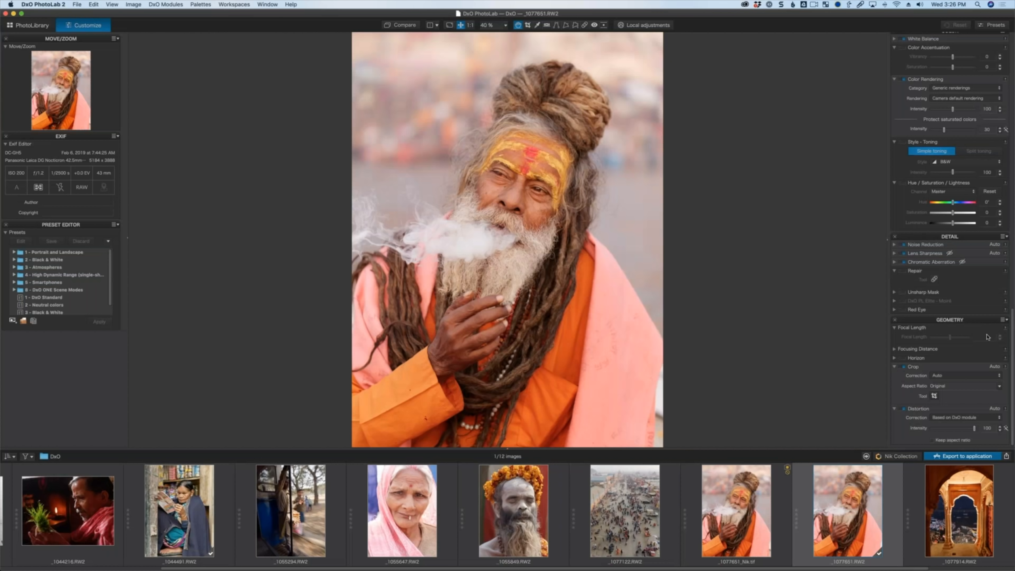
key(super+Tab)
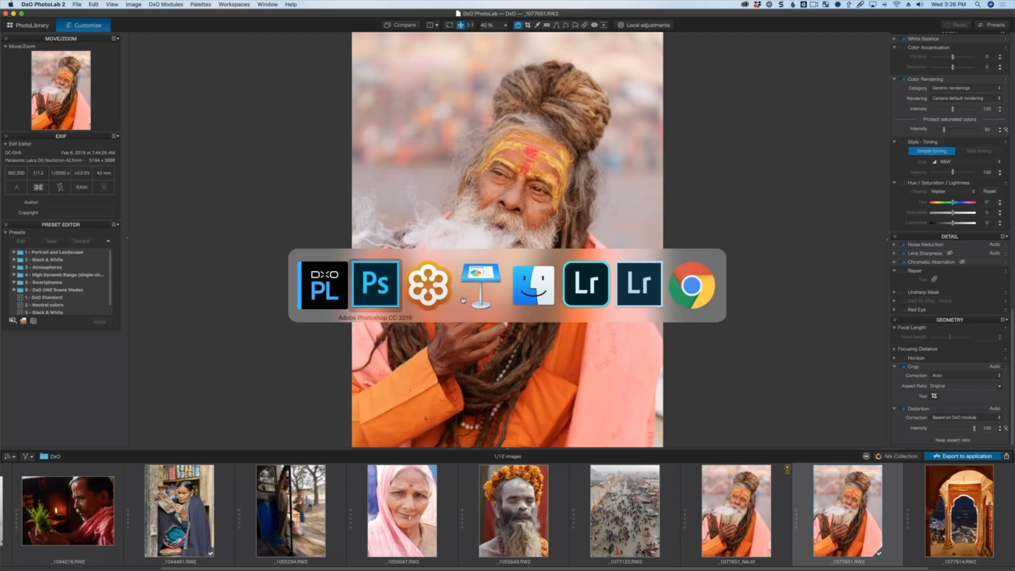
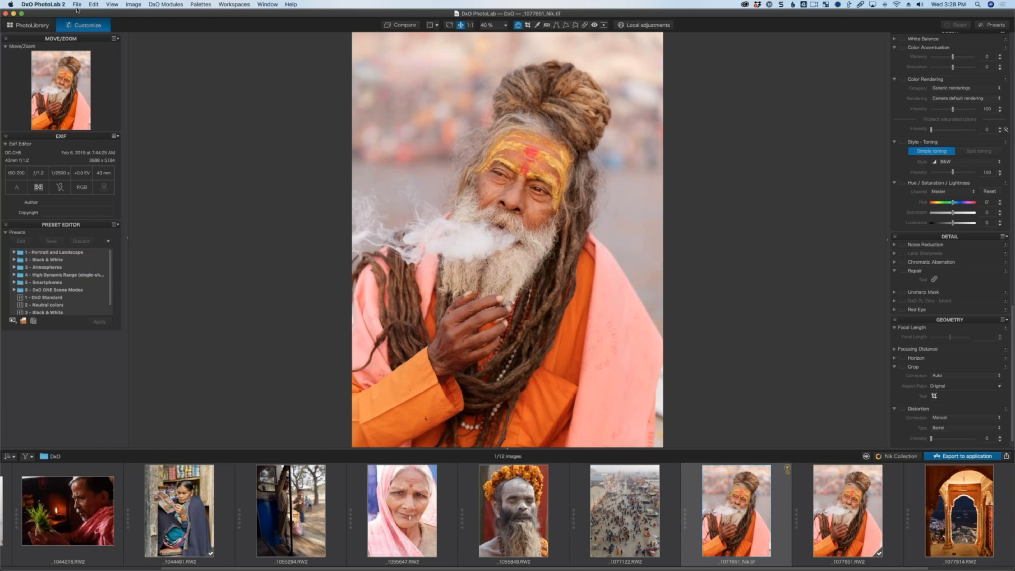
click(76, 4)
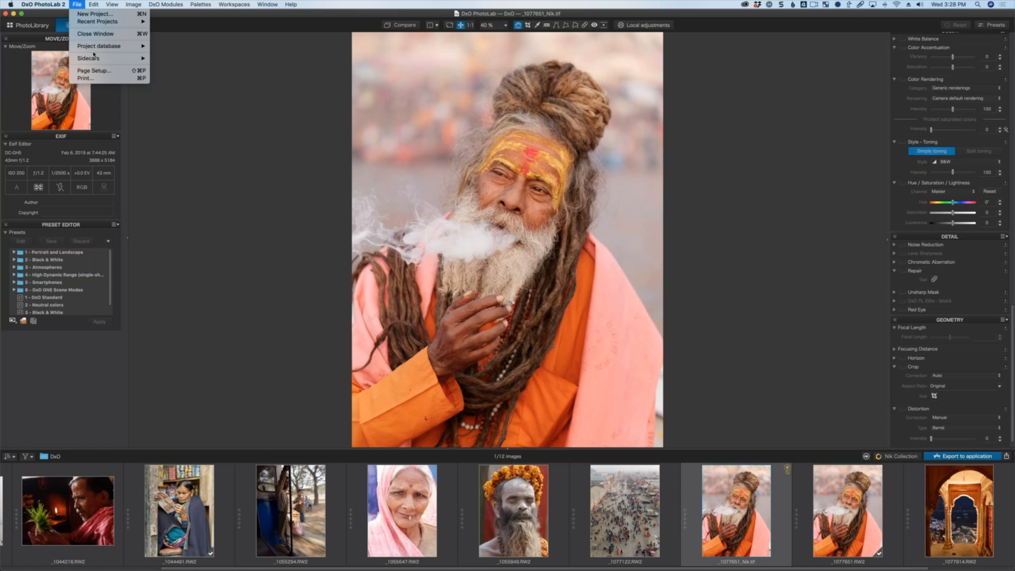
click(94, 78)
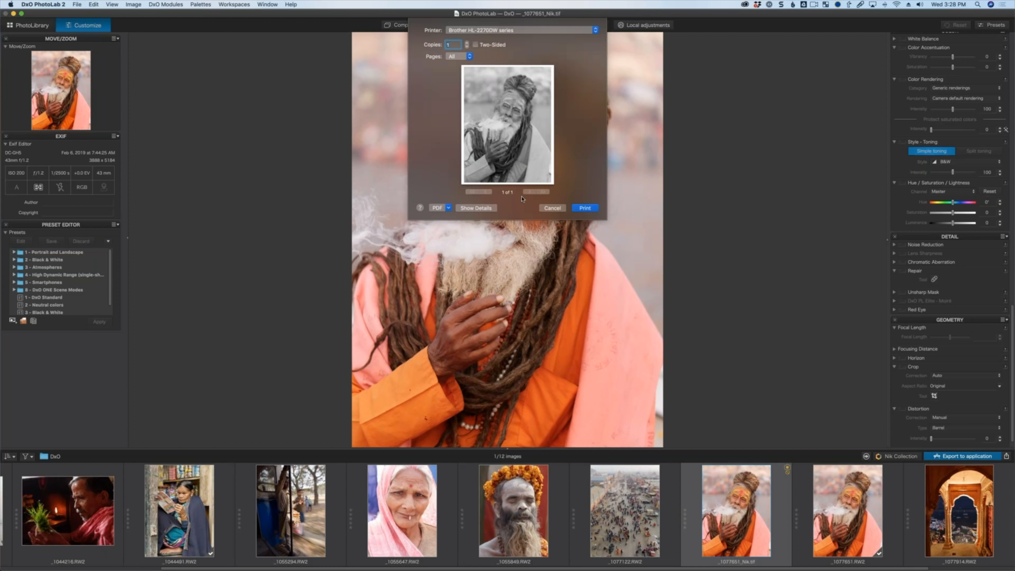
click(552, 208)
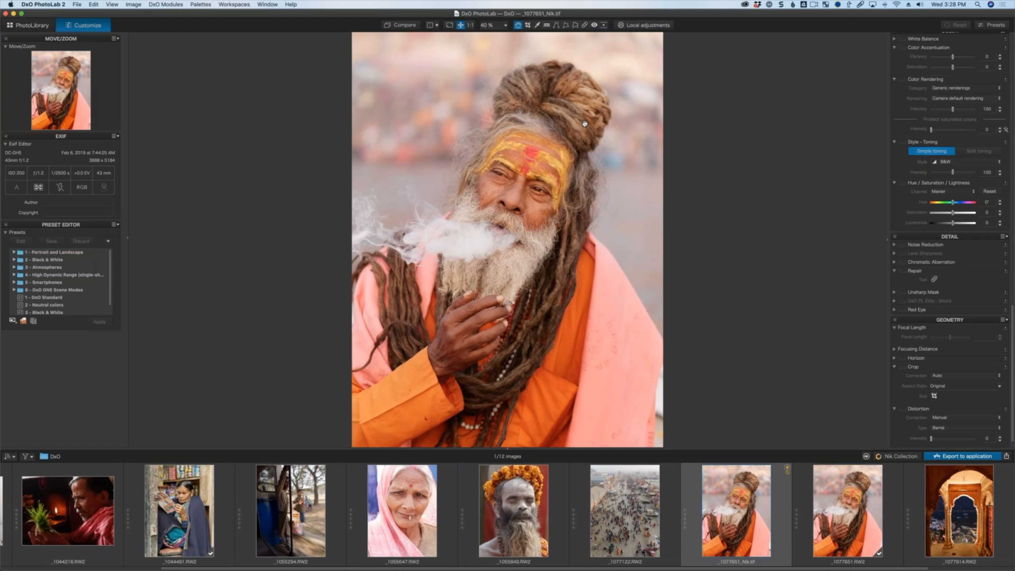
Switch to Photoshop and open the raw file _1044491.RW2 from the DxO folder.
key(super+Tab)
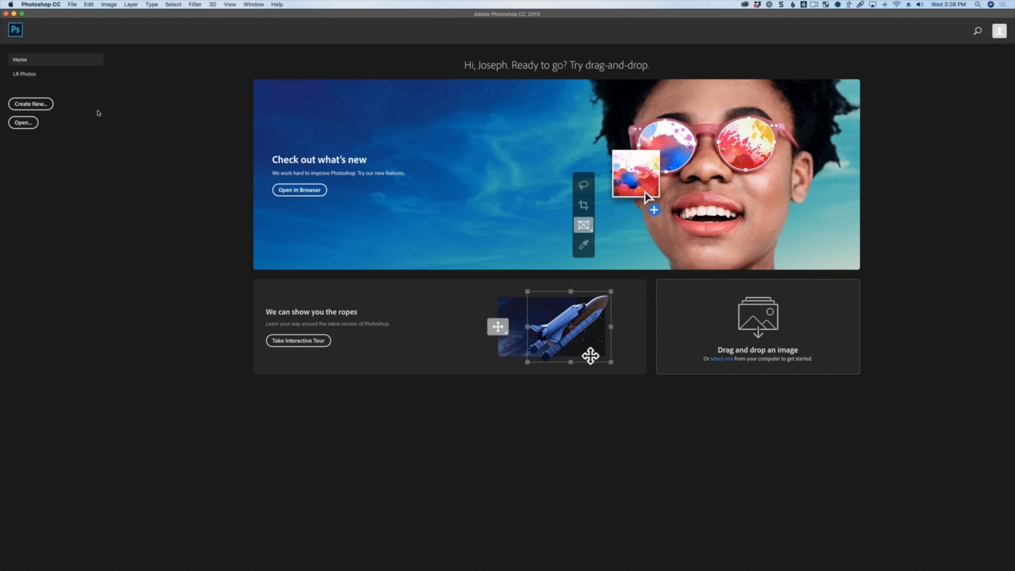
click(72, 4)
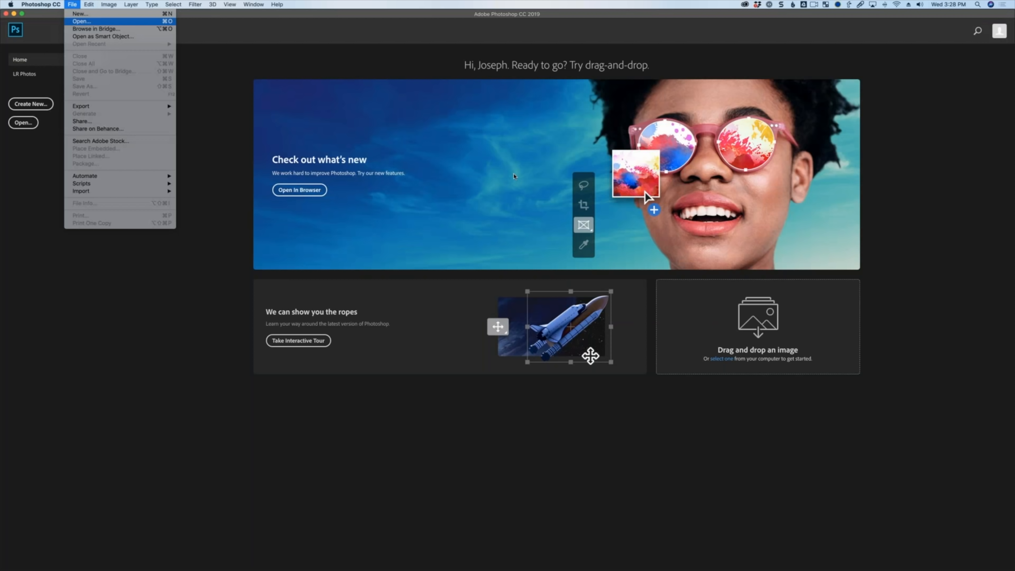
click(81, 21)
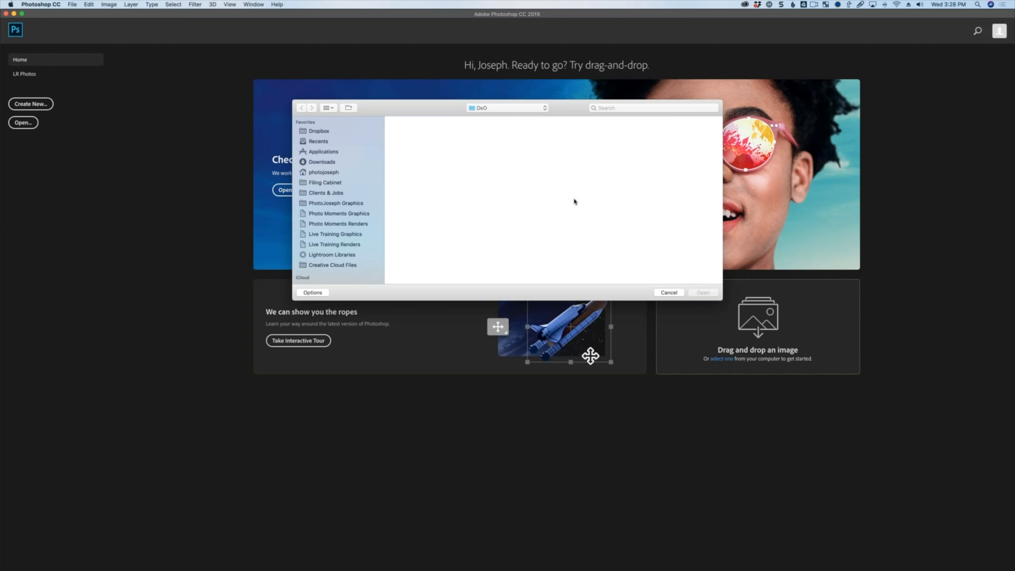
click(647, 131)
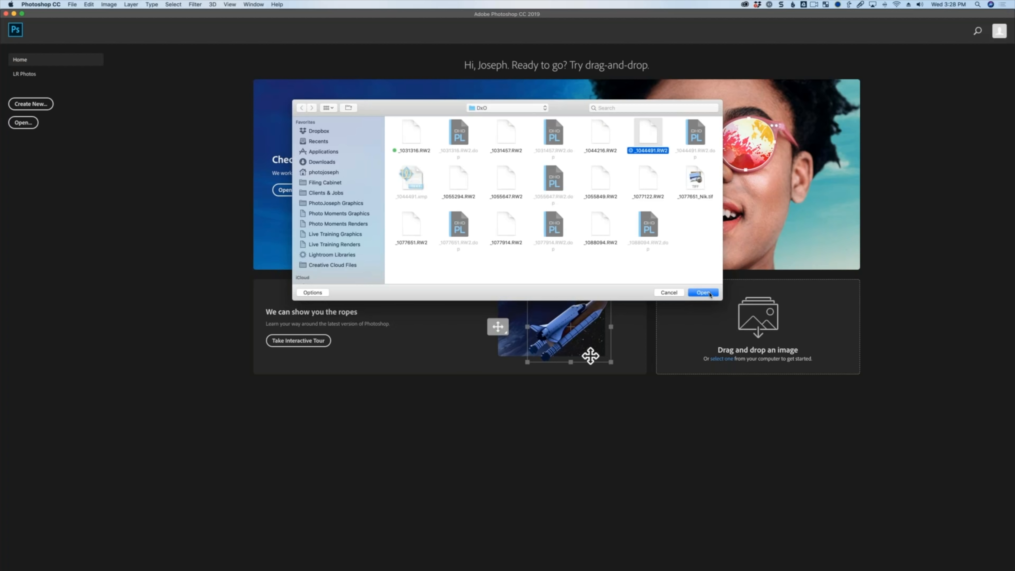
click(709, 293)
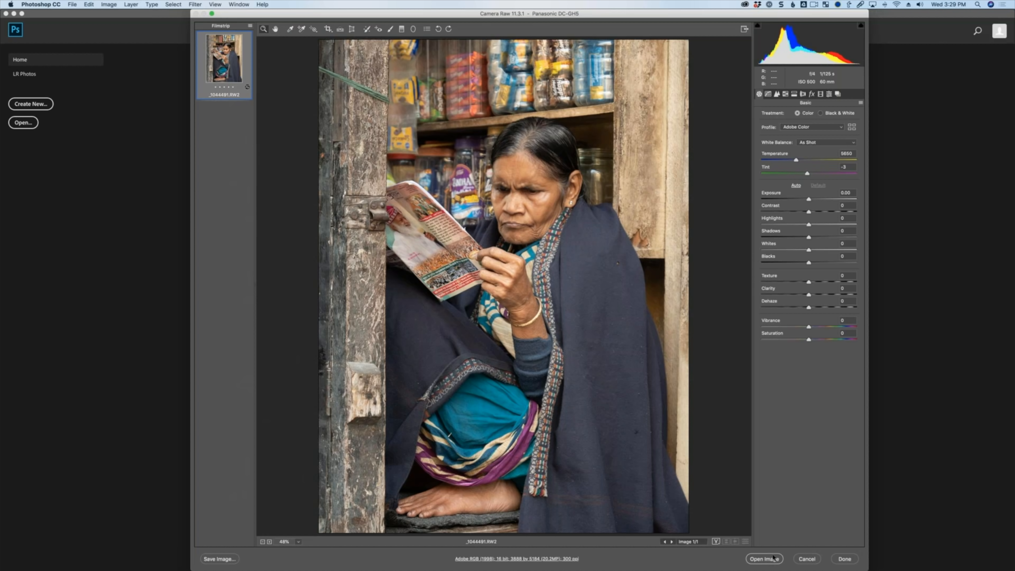
Open the Camera Raw Workflow Options, try 8 Bits/Channel depth, then return it to 16 Bits/Channel and confirm.
key(shift)
key(shift)
click(519, 560)
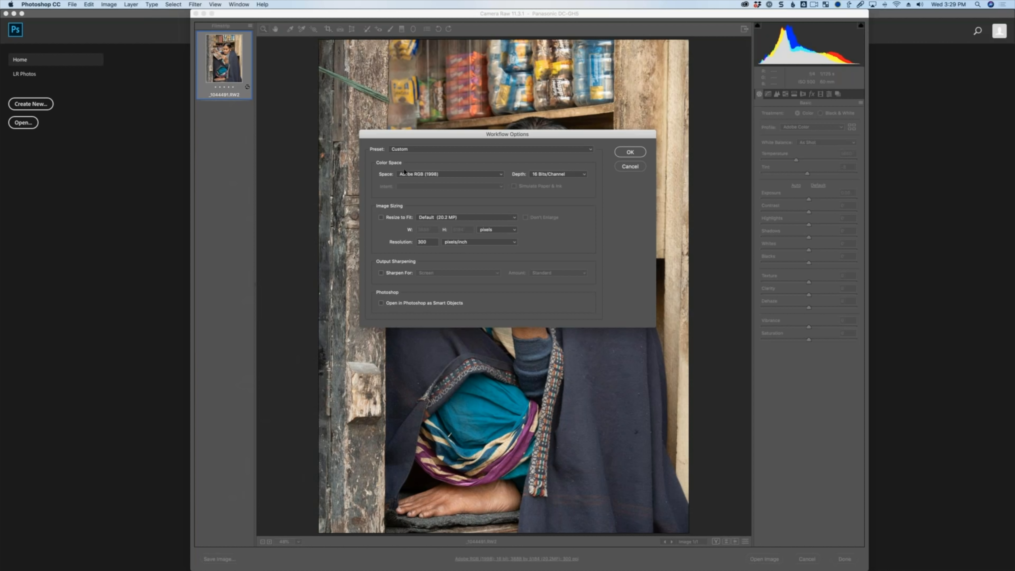
click(422, 174)
click(424, 173)
click(558, 174)
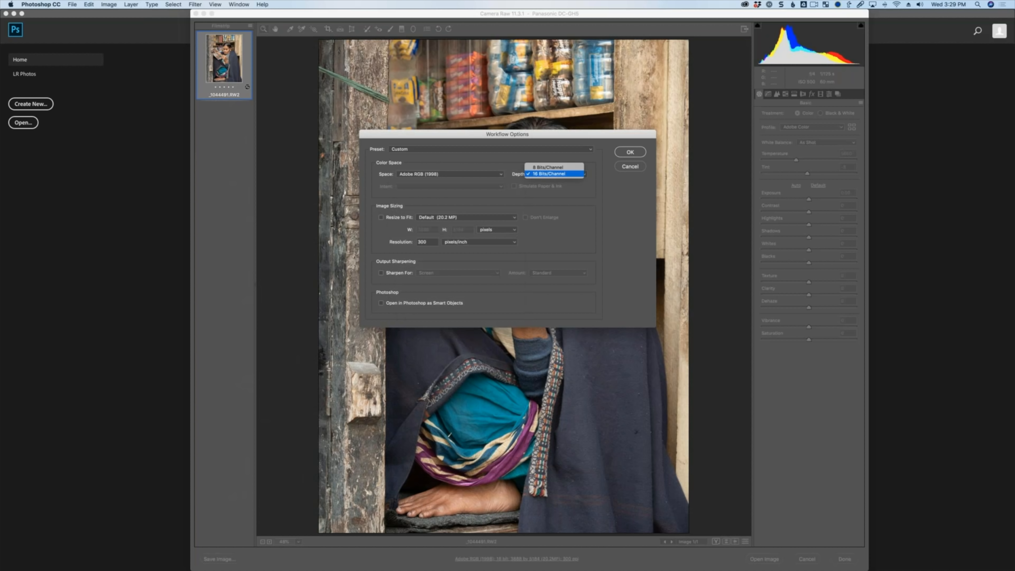
click(568, 167)
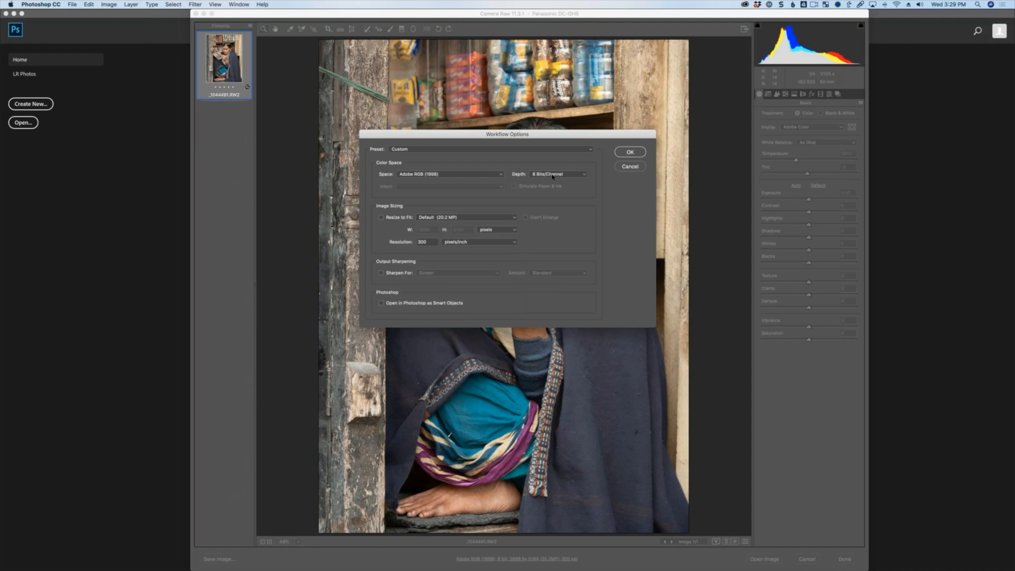
click(553, 176)
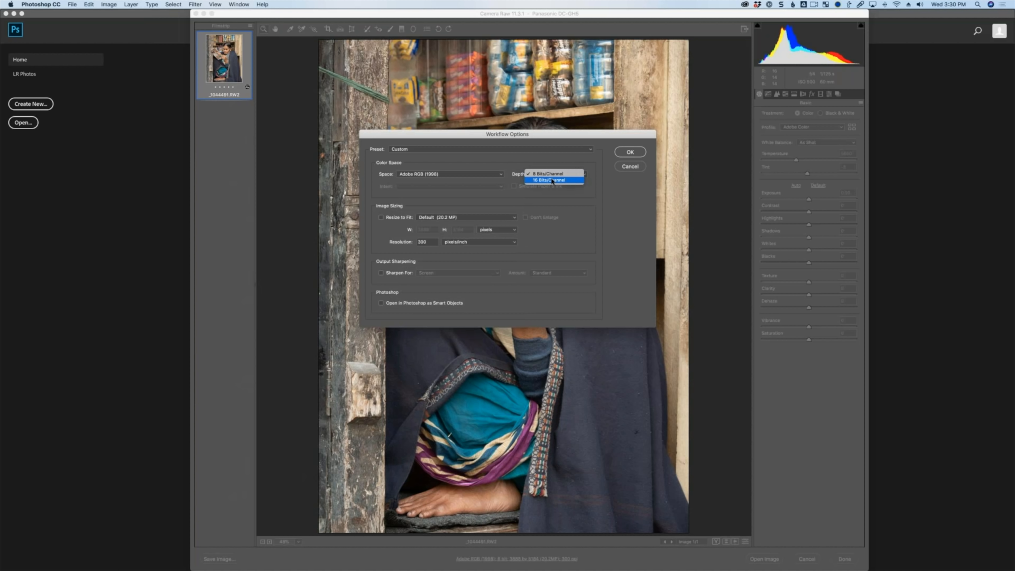
click(549, 180)
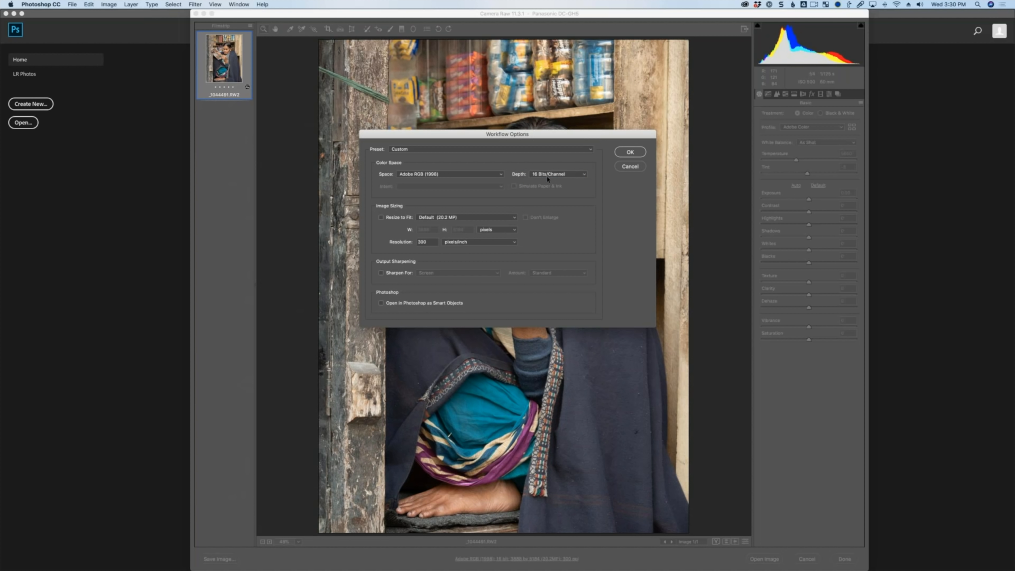
click(626, 153)
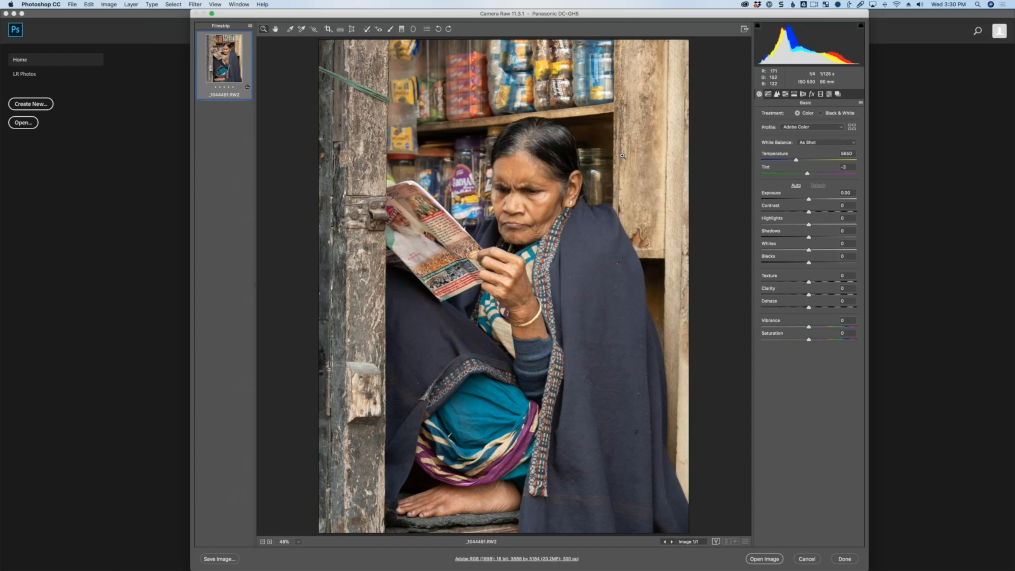
Open the raw image into Photoshop as a Smart Object.
key(shift)
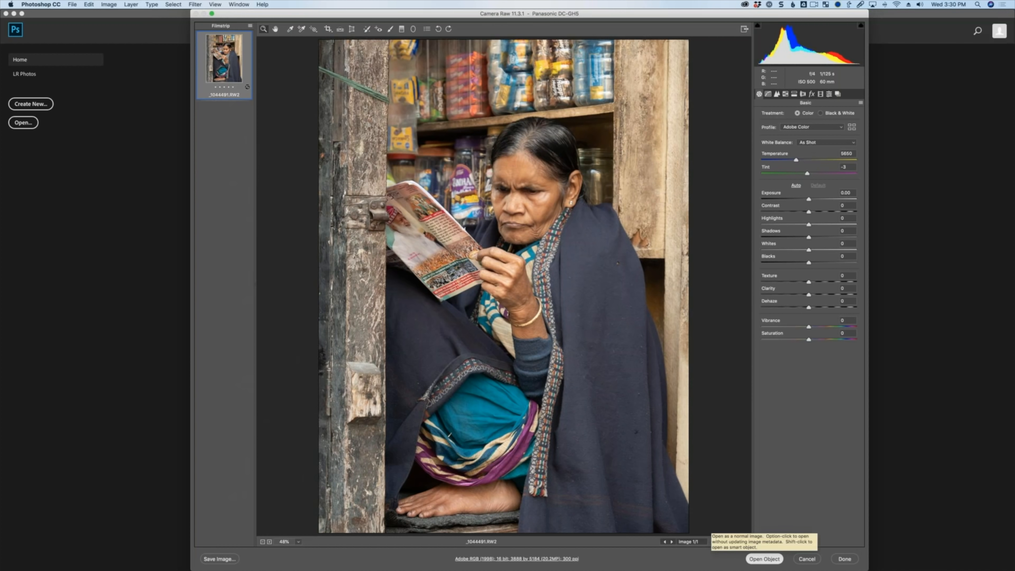
shift+click(764, 558)
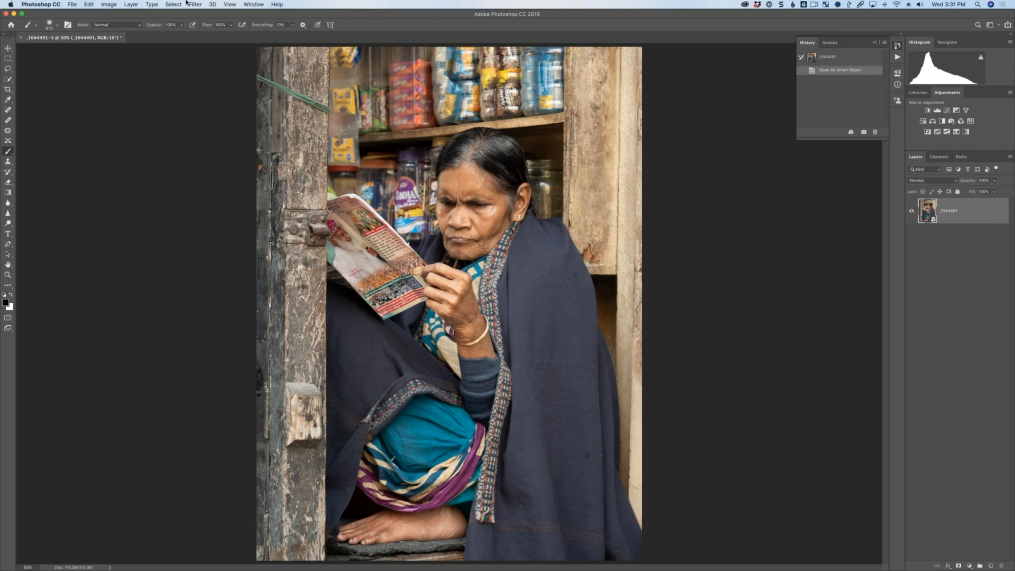
Launch Analog Efex Pro 2 from the Nik Collection filters and dismiss the smart filter warning.
click(196, 4)
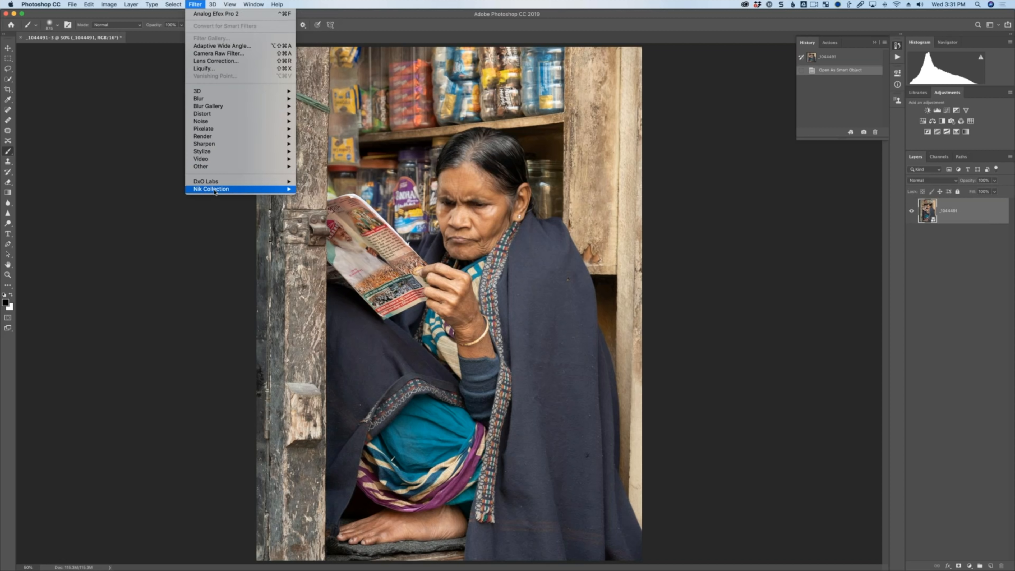
mouse_move(240, 189)
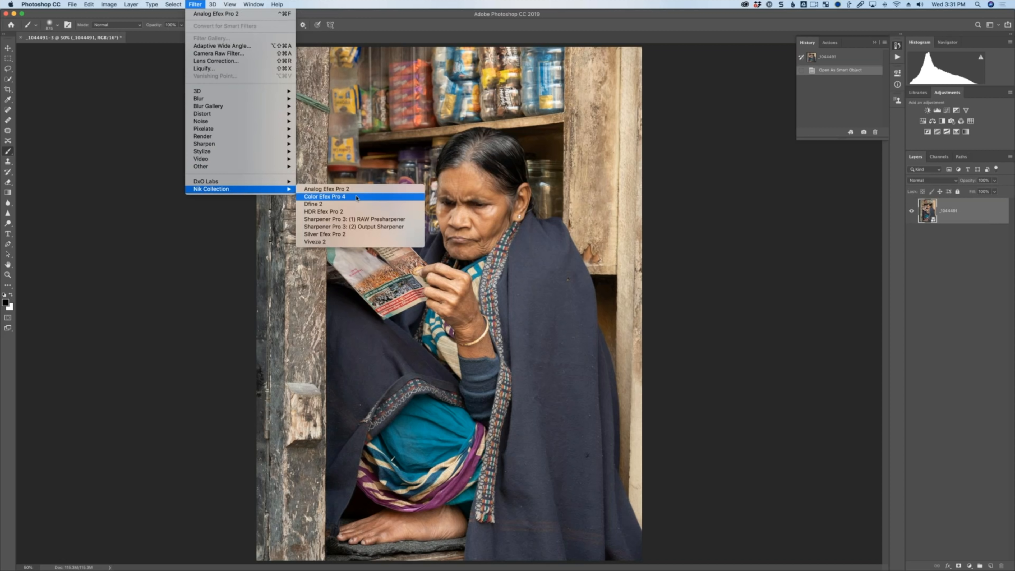
click(362, 189)
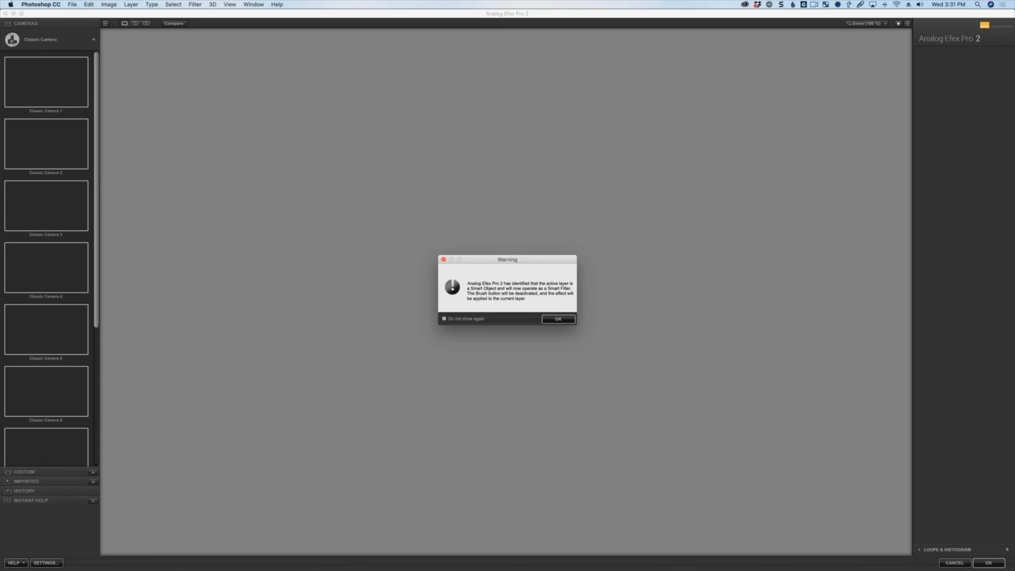
click(562, 319)
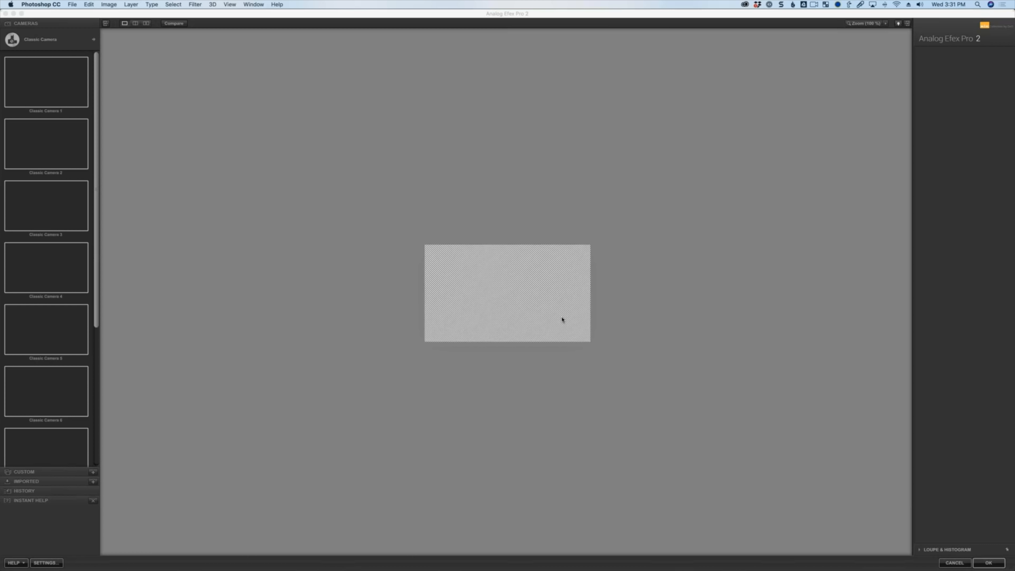
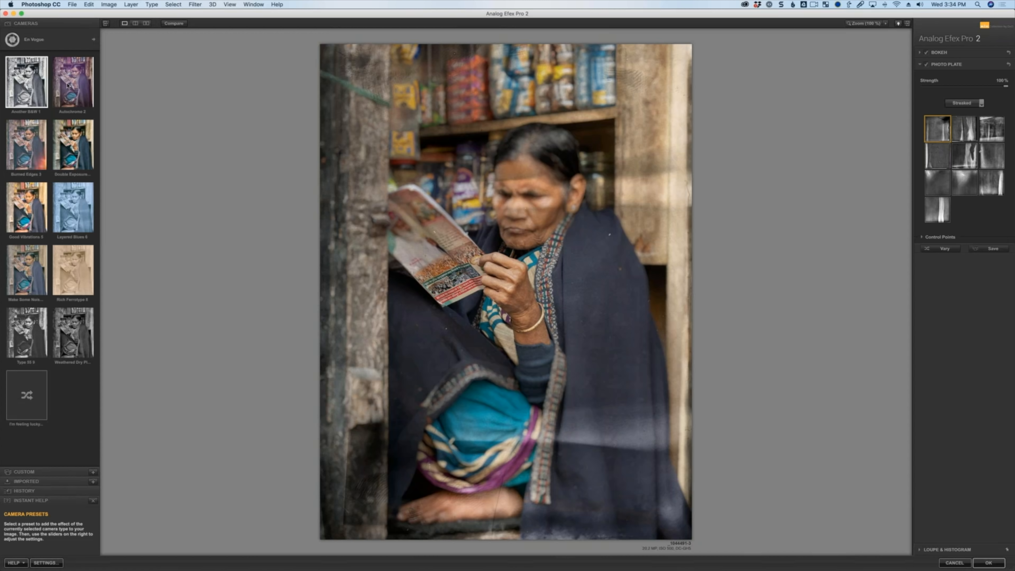
Try the Autochrome 2 and Burned Edges 3 camera presets and switch off the Frames section.
click(68, 85)
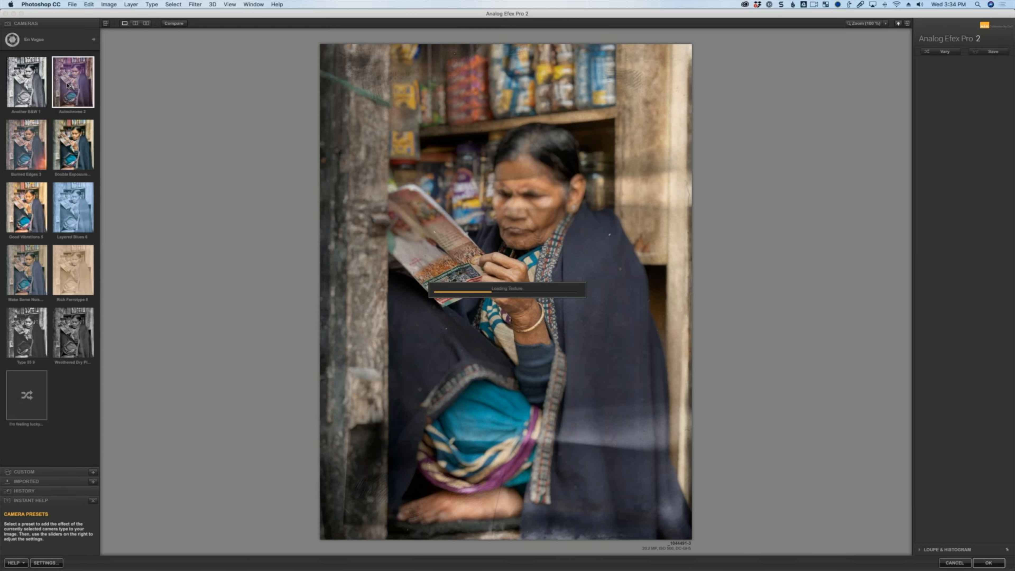
click(29, 149)
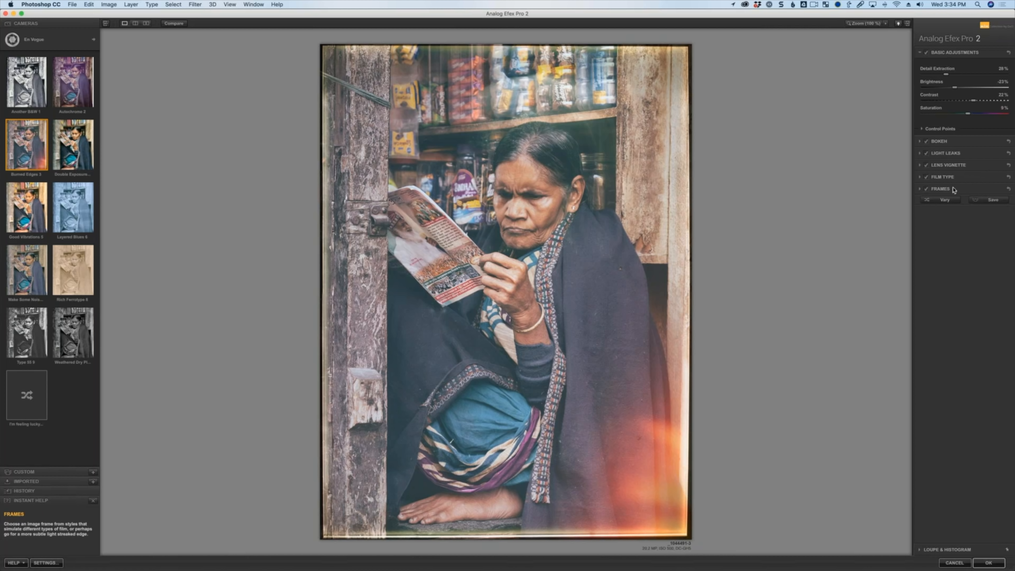
click(926, 189)
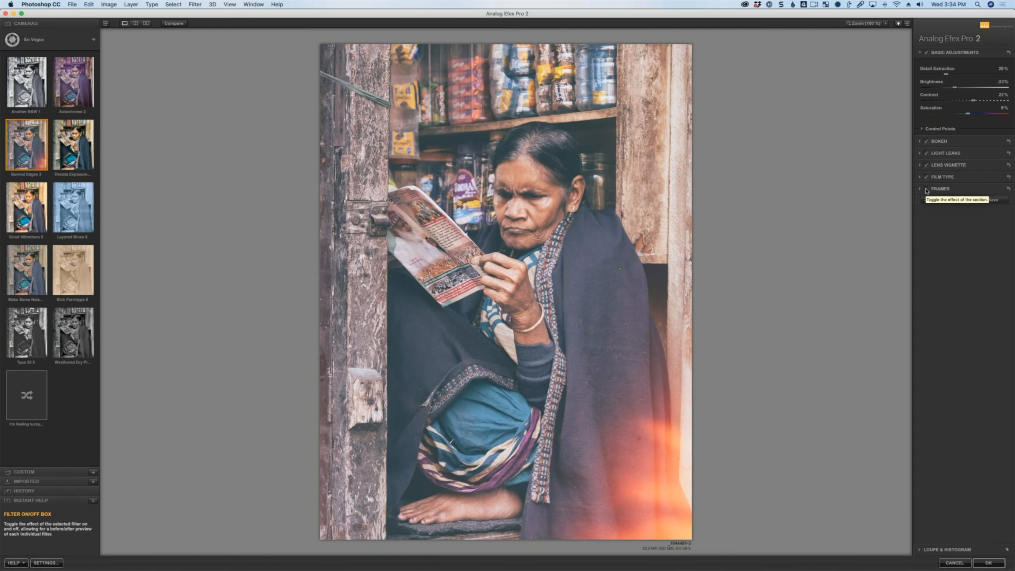
Apply the Double Exposure Streaked 4 preset, expand the Double Exposure section and toggle its effect off and on.
click(84, 144)
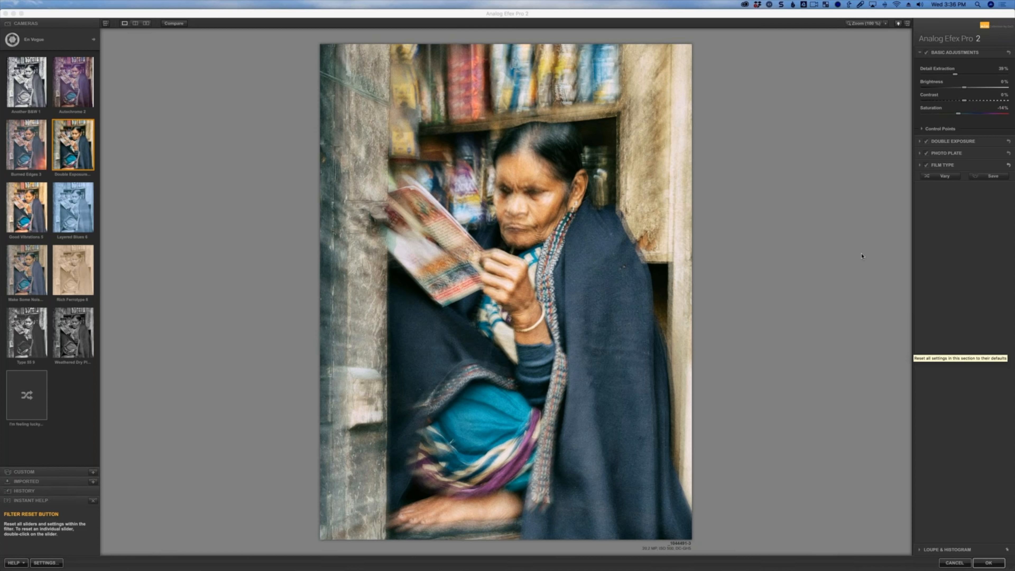
click(953, 142)
click(926, 65)
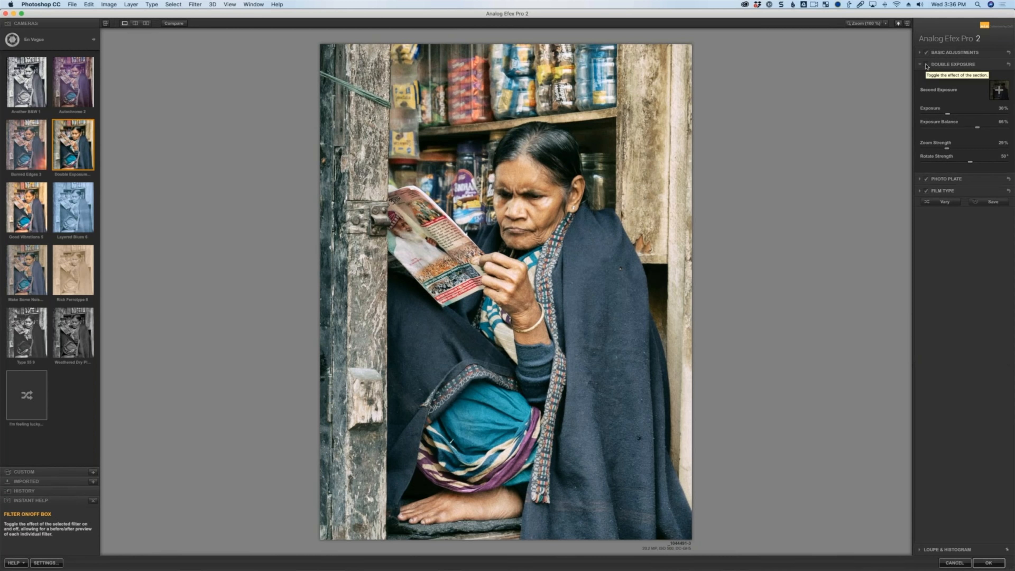
click(926, 65)
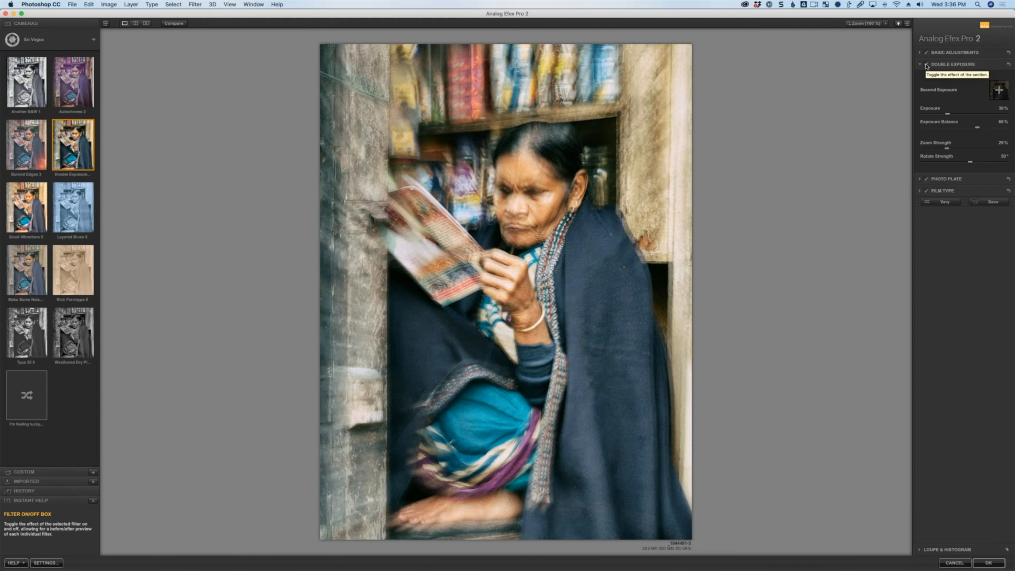
Drag the double exposure control to set Rotate Strength to about 74° and apply the filter.
mouse_move(538, 275)
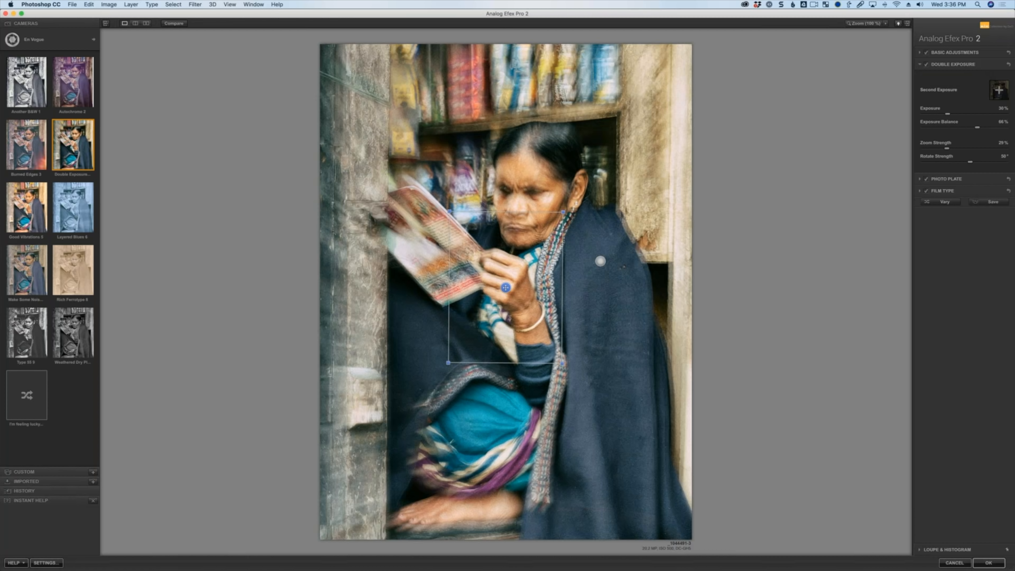
drag(563, 212, 564, 212)
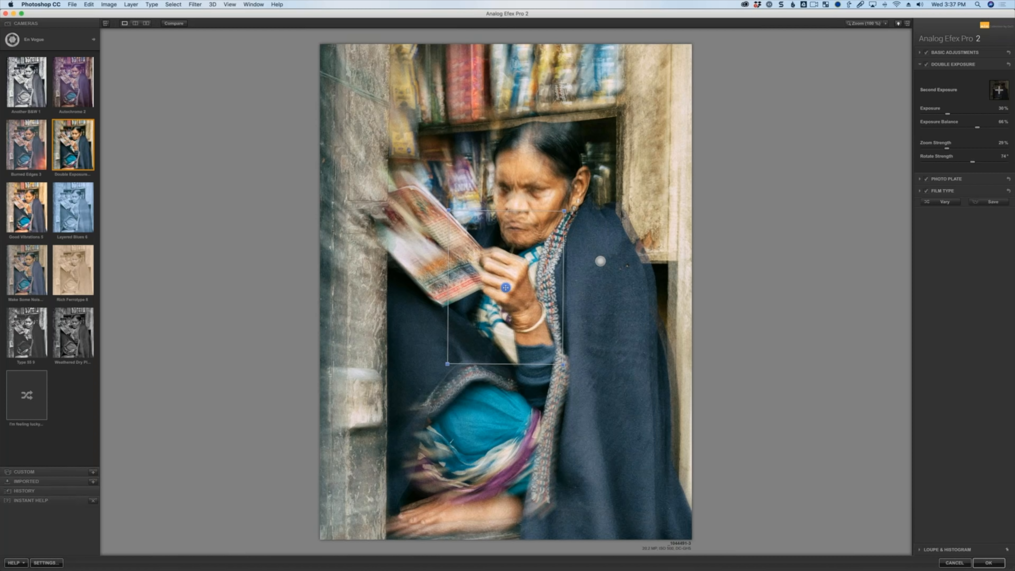
click(988, 563)
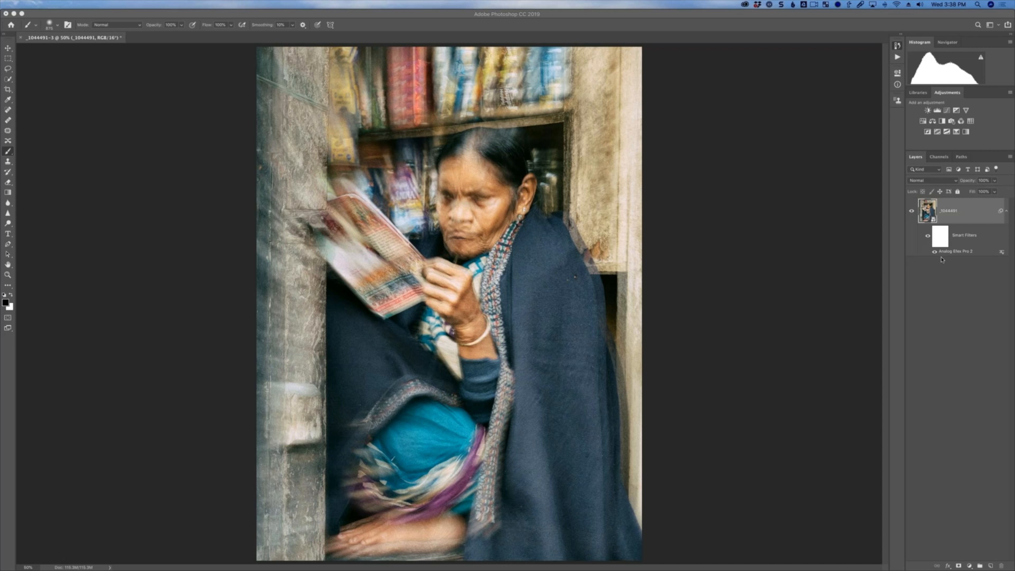
Duplicate the smart object layer, naming the copy twist-less.
right_click(976, 209)
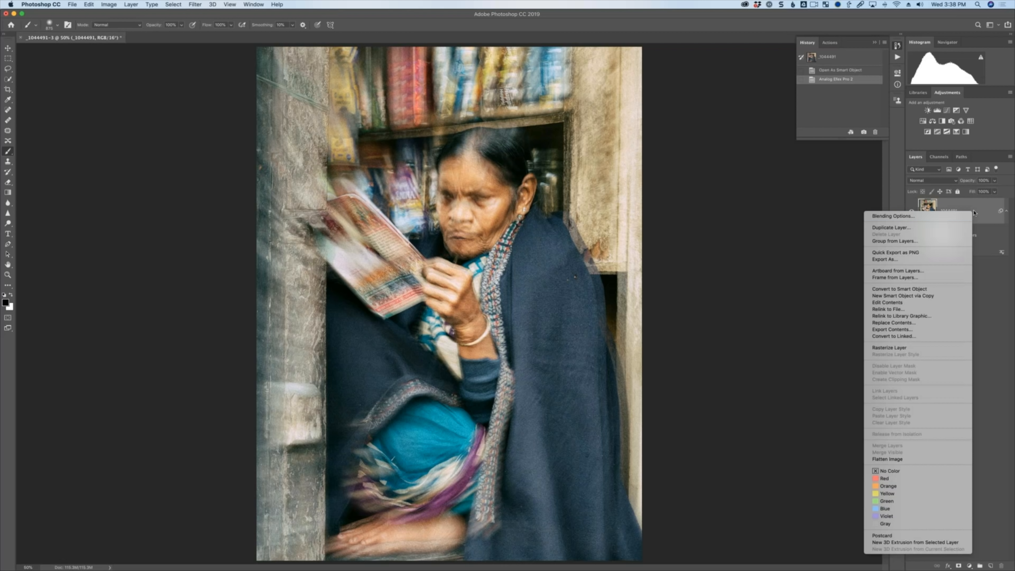
click(935, 227)
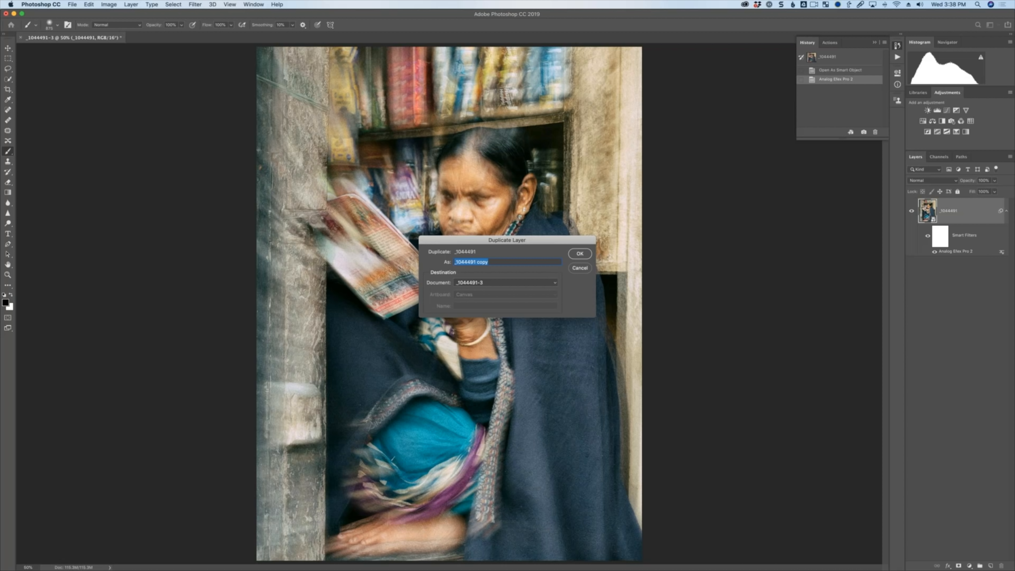
text(twiste)
key(BackSpace)
text(-less)
key(Return)
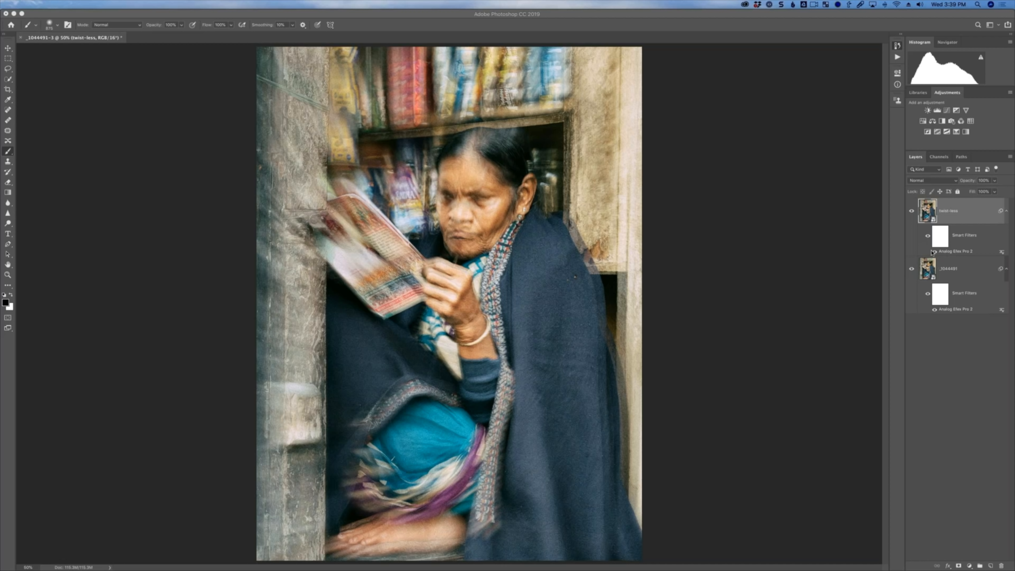
Reopen Analog Efex Pro 2 from the twist-less layer's smart filter and dismiss the smart object warning.
click(945, 254)
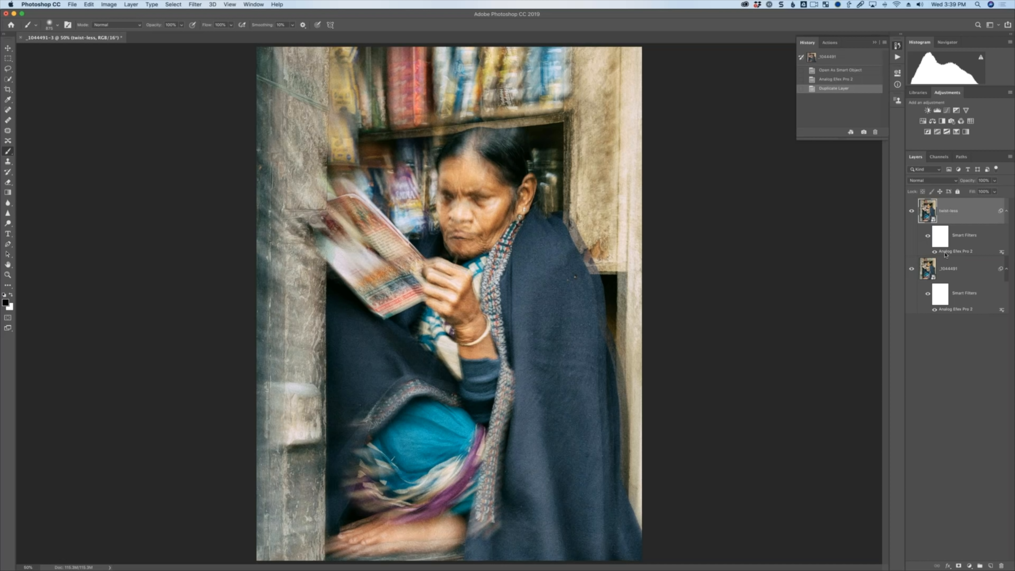
double_click(918, 251)
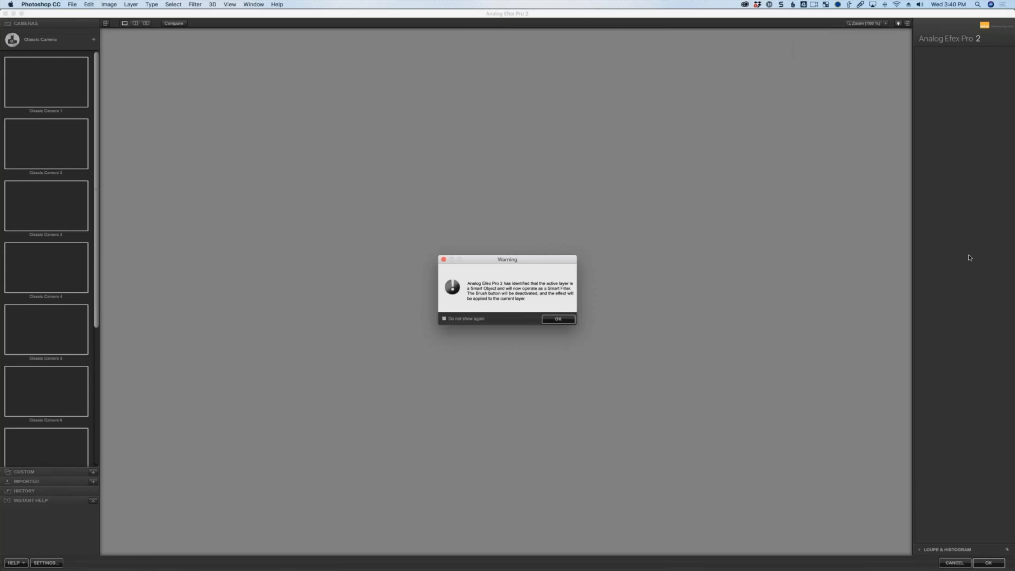
click(553, 319)
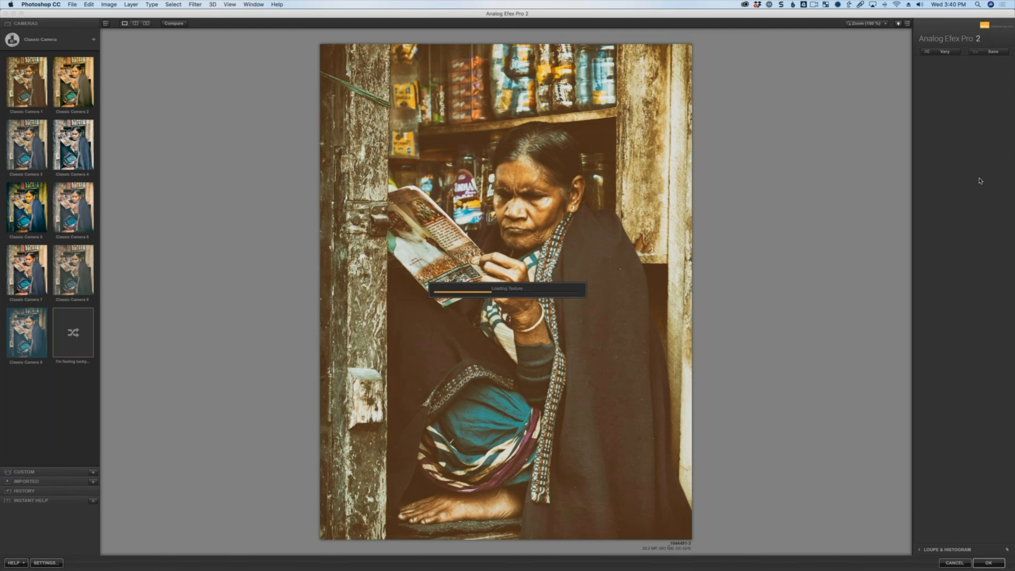
Toggle the Double Exposure effect off and on, set Zoom Strength to 0%, and apply the filter.
click(926, 64)
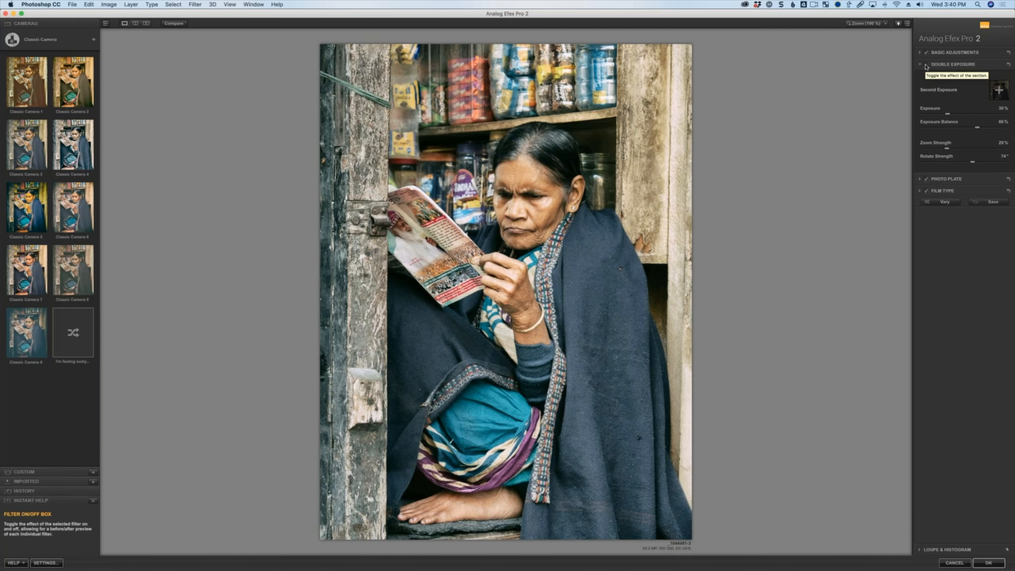
click(926, 65)
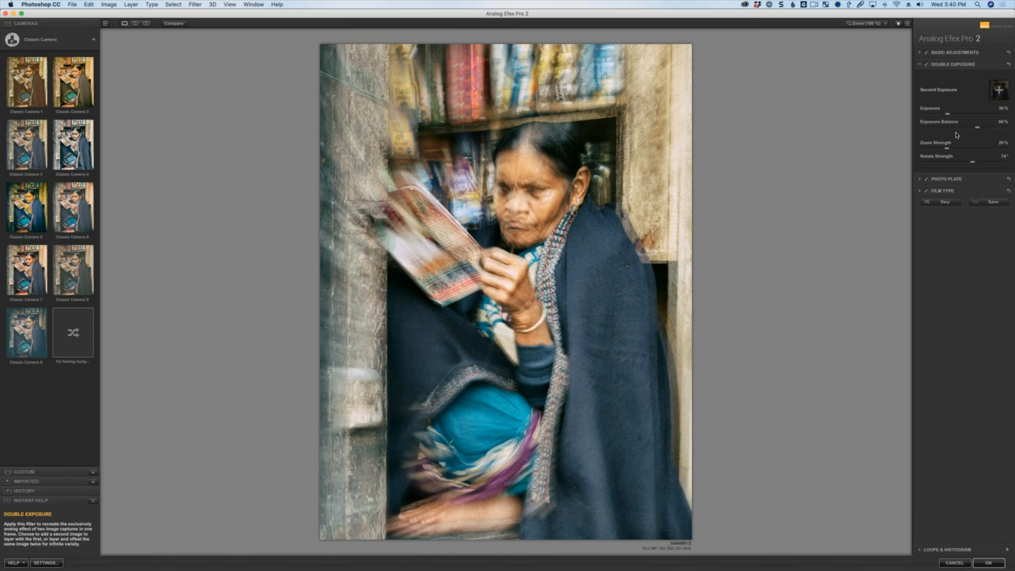
click(943, 149)
mouse_move(505, 287)
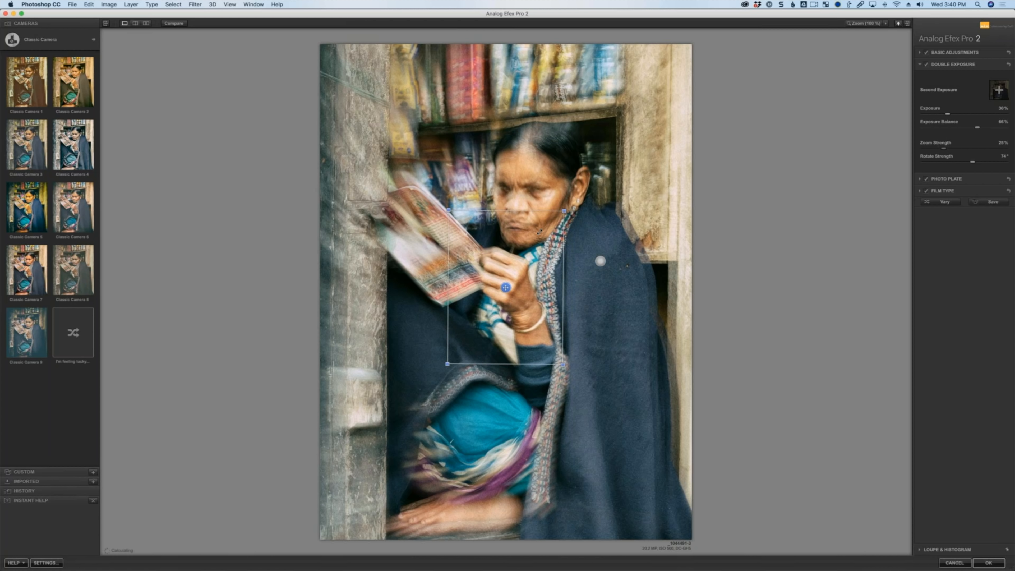
scroll(505, 287, down, 2)
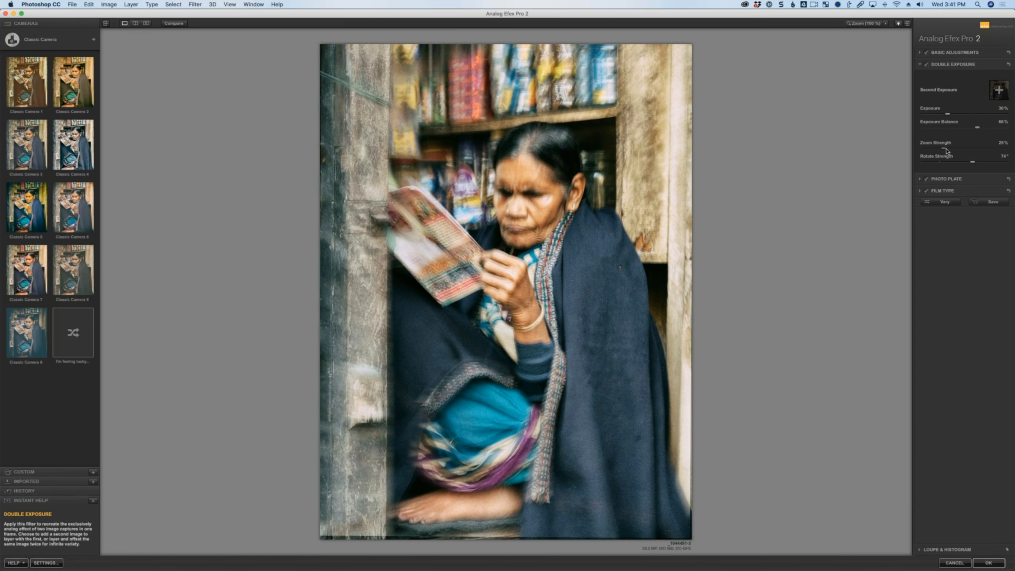
drag(933, 149, 923, 148)
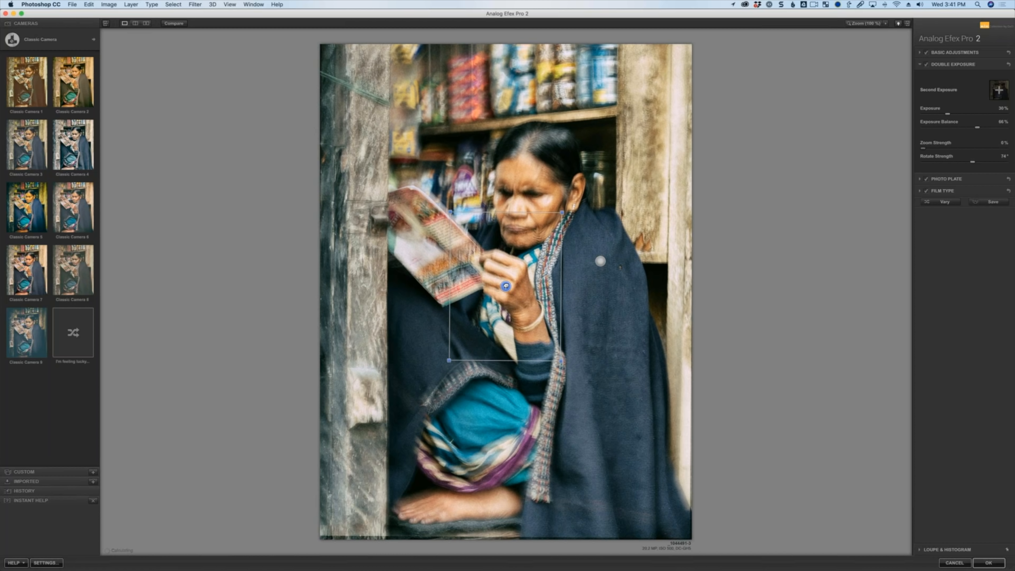
drag(506, 287, 506, 290)
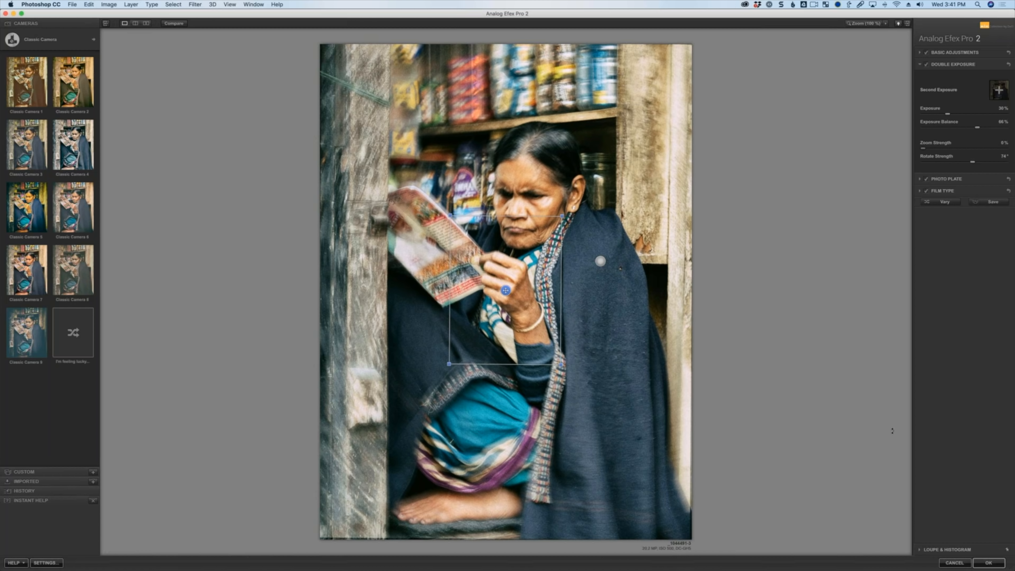
click(988, 562)
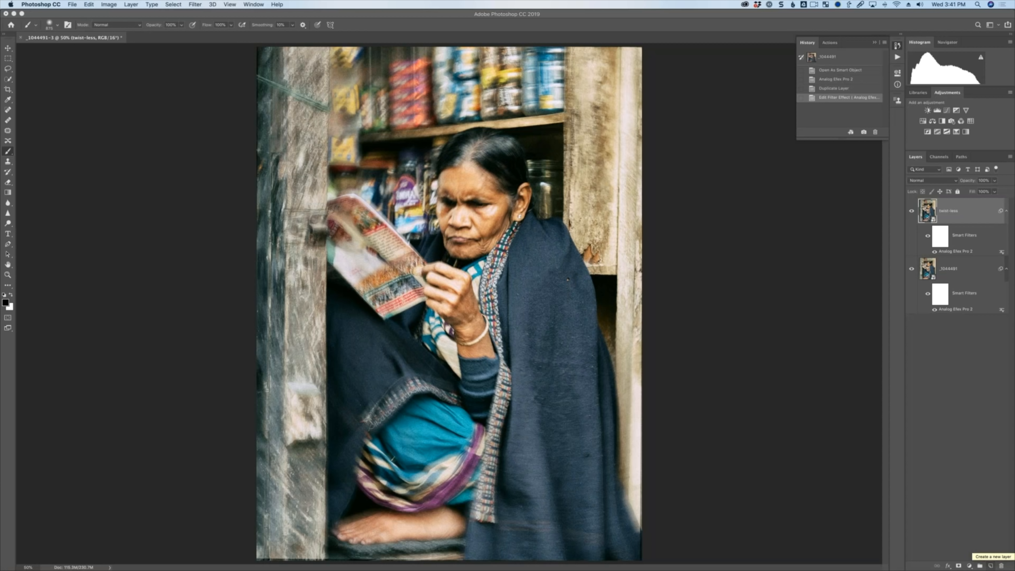
Add a layer mask to the twist-less layer and invert it to black.
click(911, 211)
click(911, 211)
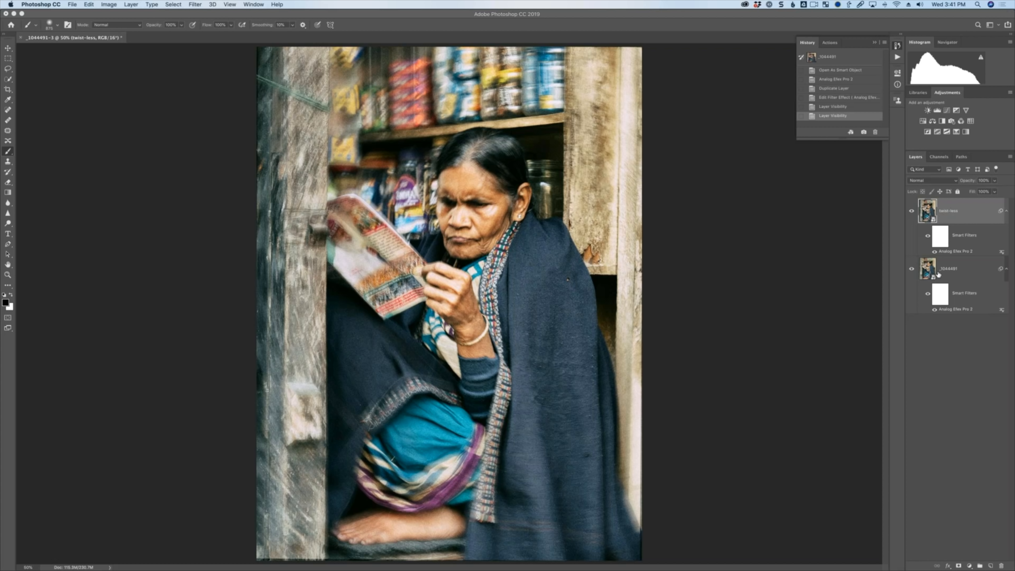
click(958, 564)
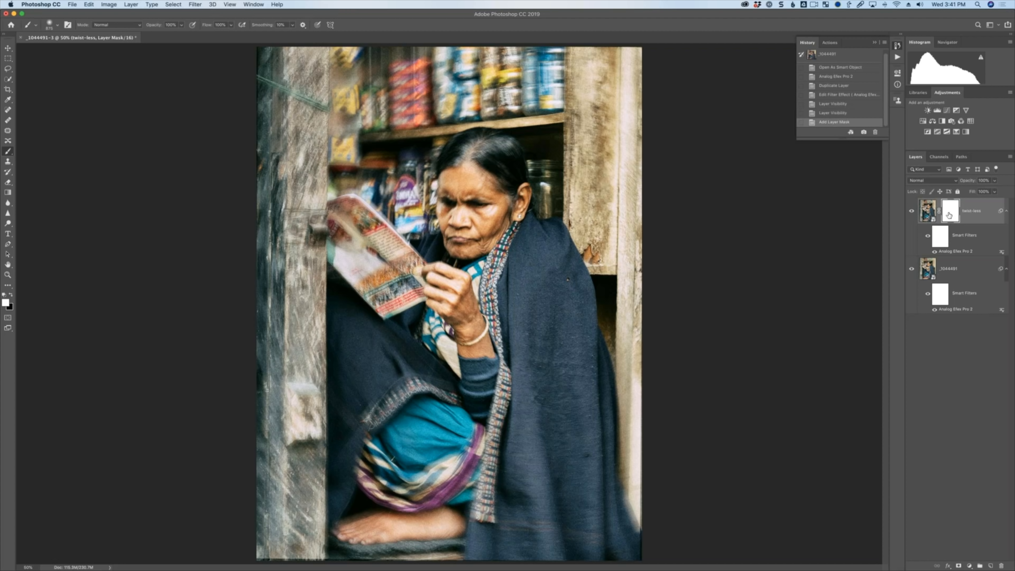
key(super+i)
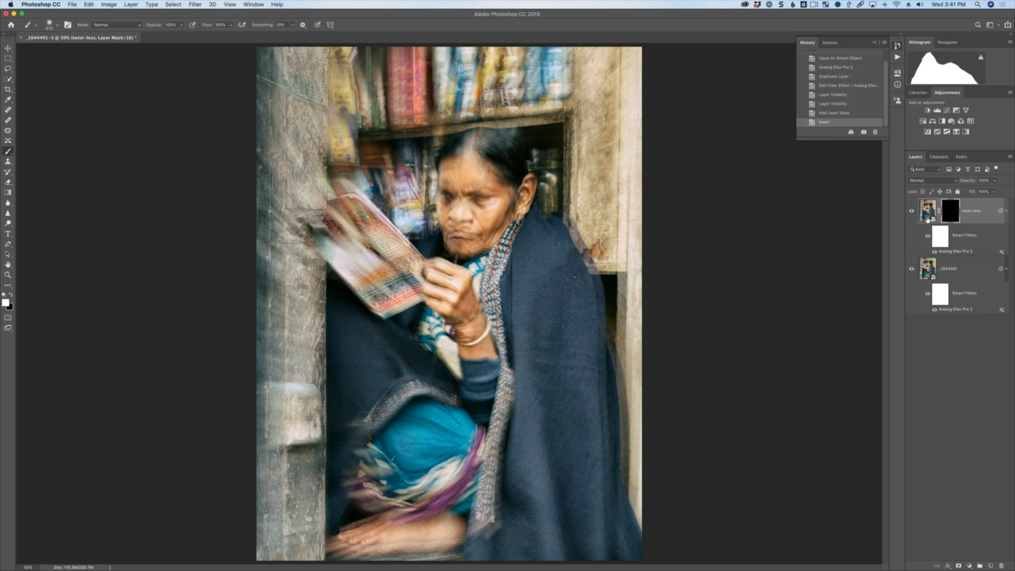
Paint white over the woman's face on the mask, then hide and reshow the bottom layer to check it.
ctrl+alt+drag(480, 189, 484, 189)
click(475, 216)
mouse_move(478, 217)
mouse_down()
mouse_move(494, 168)
mouse_move(471, 166)
mouse_up()
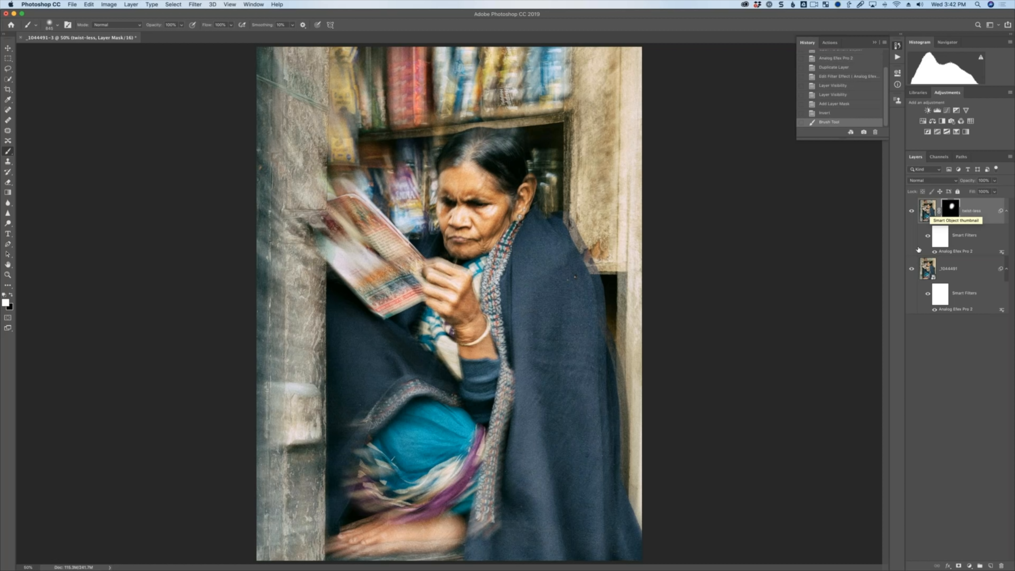
click(912, 270)
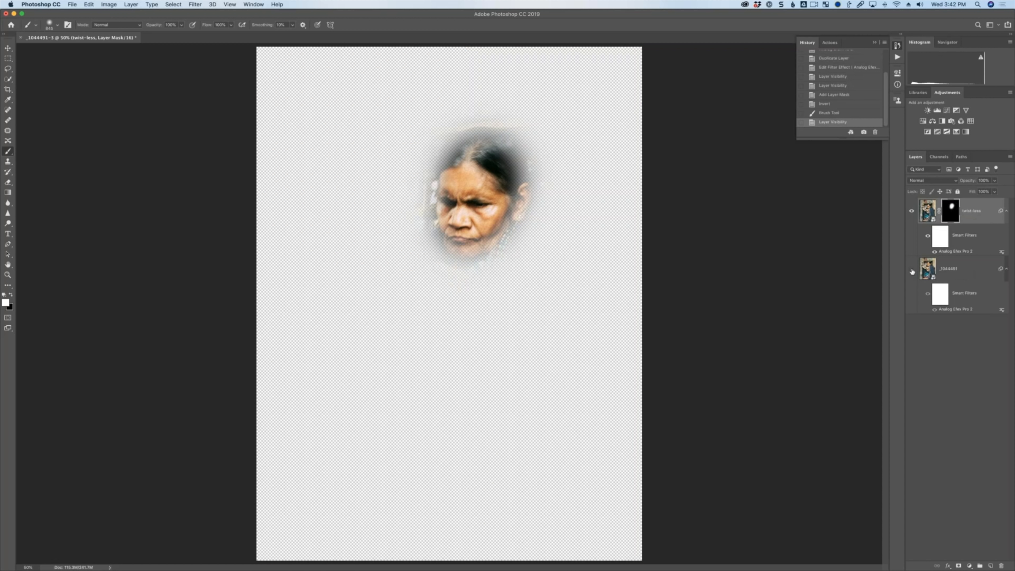
click(912, 271)
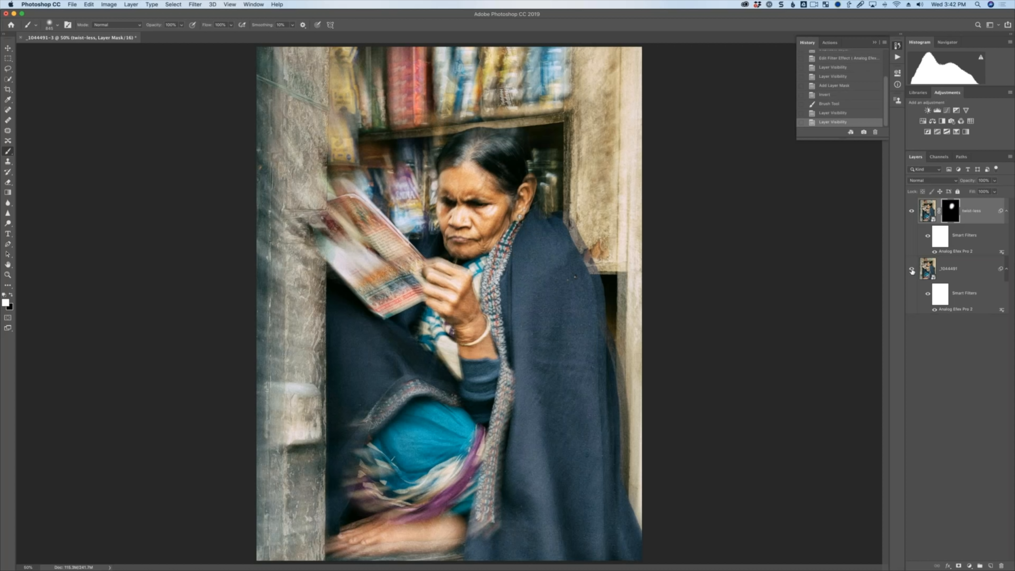
Open the smart object's raw settings in Camera Raw and cancel without changes.
click(927, 214)
double_click(927, 214)
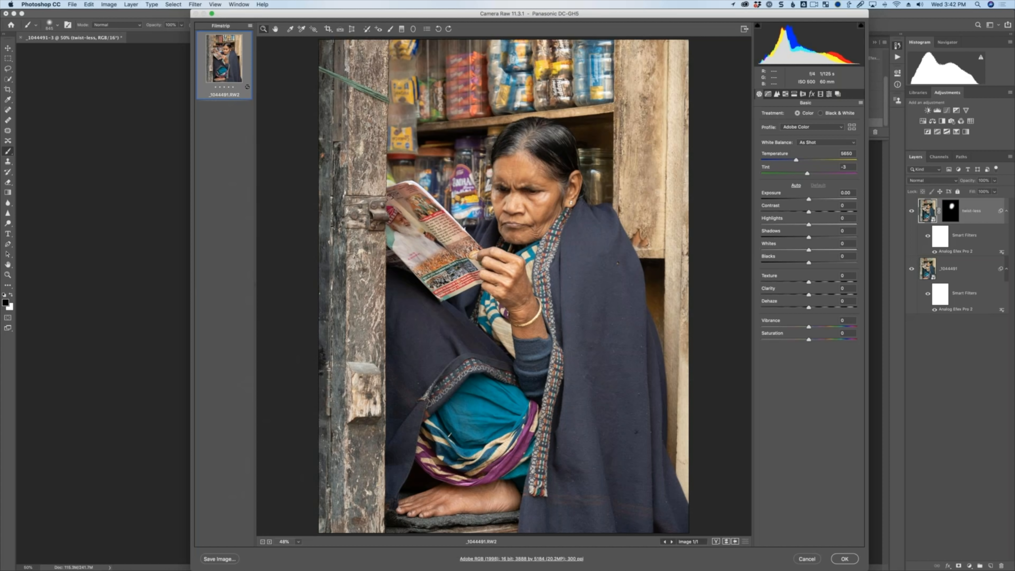
click(807, 558)
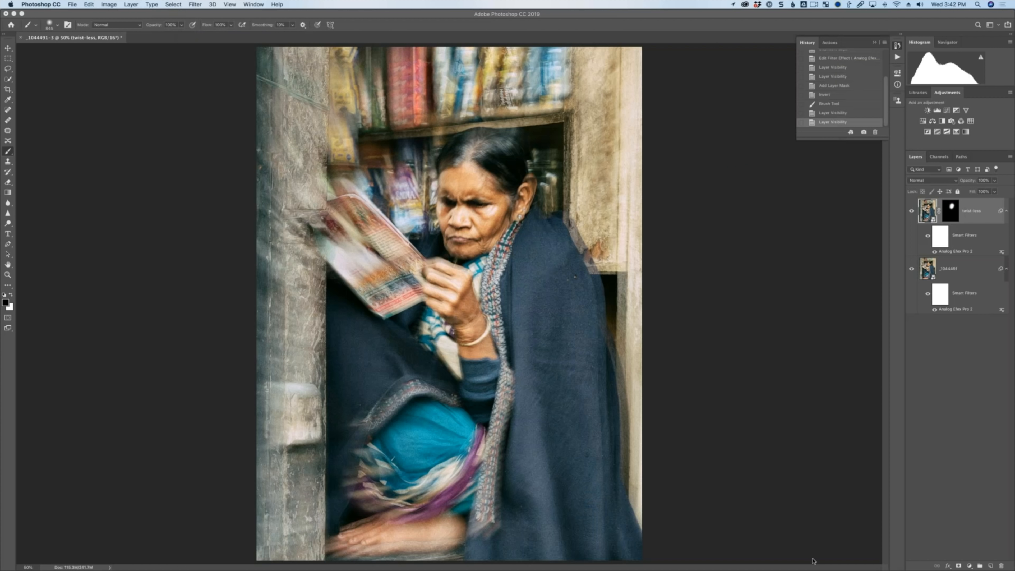
Close the document without saving.
click(528, 183)
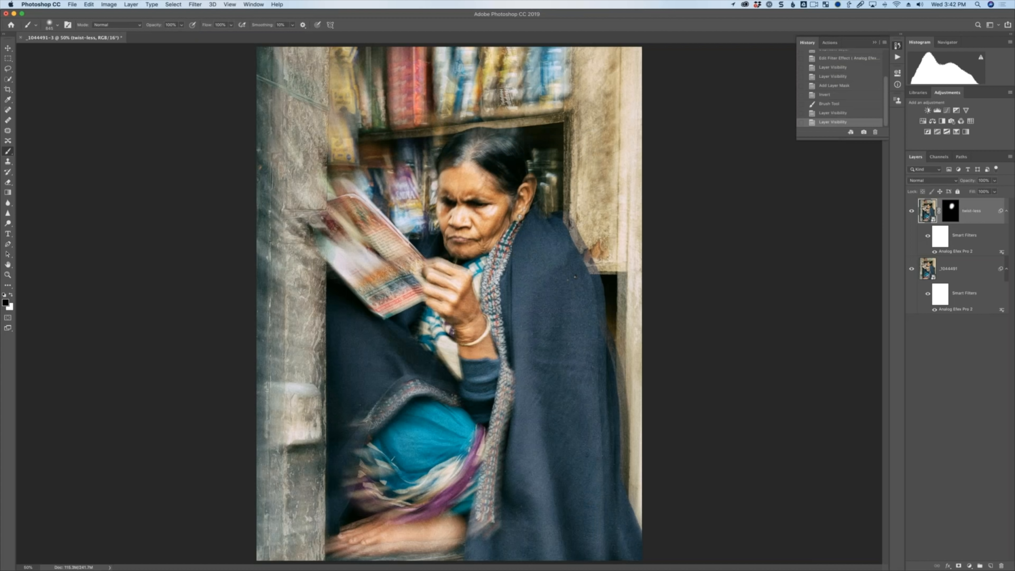
key(super+w)
key(super+d)
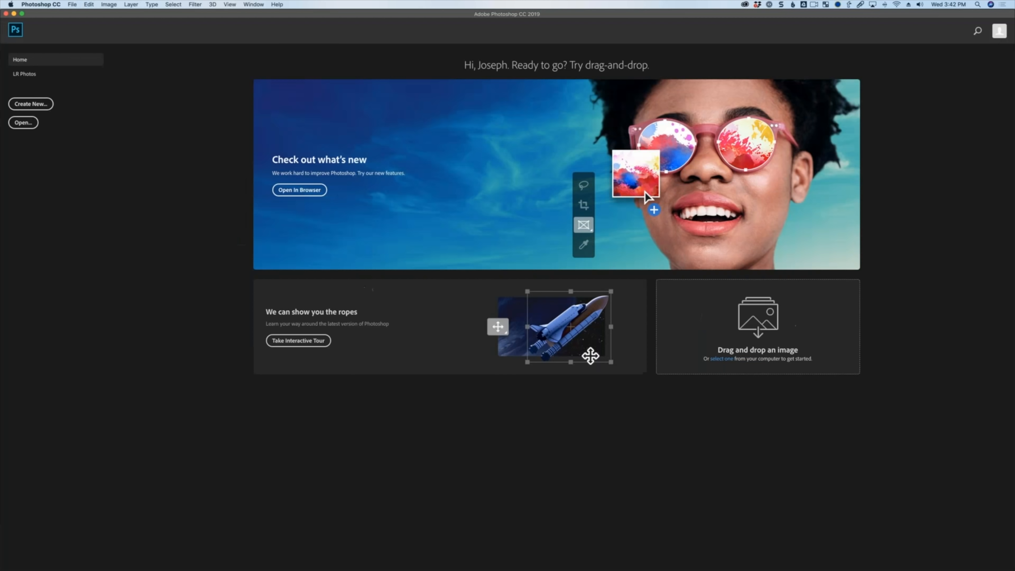
Switch to Lightroom Classic and lower the portrait's Exposure to -0.75 and Highlights to -64.
key(super+Tab)
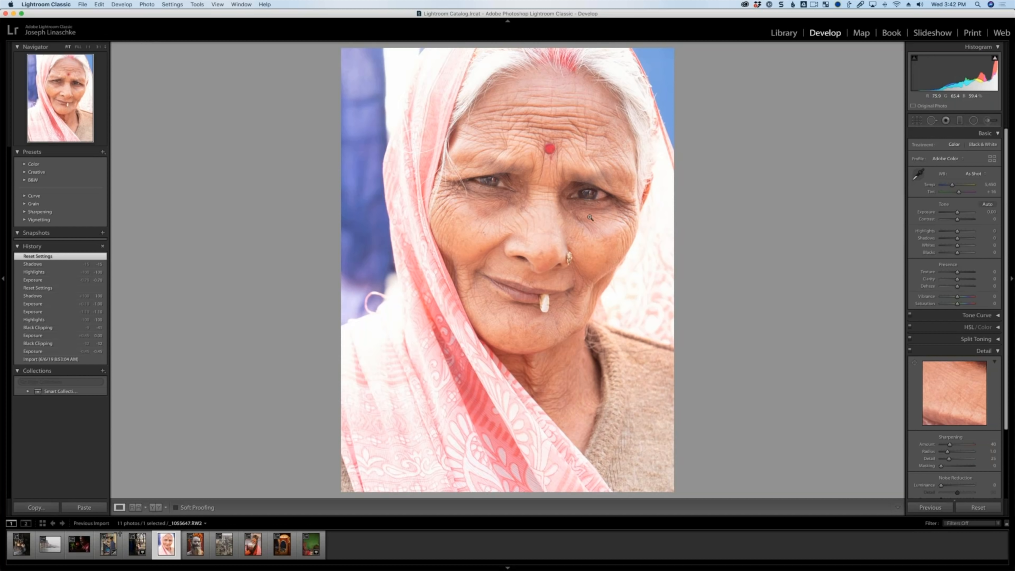
drag(957, 212, 954, 214)
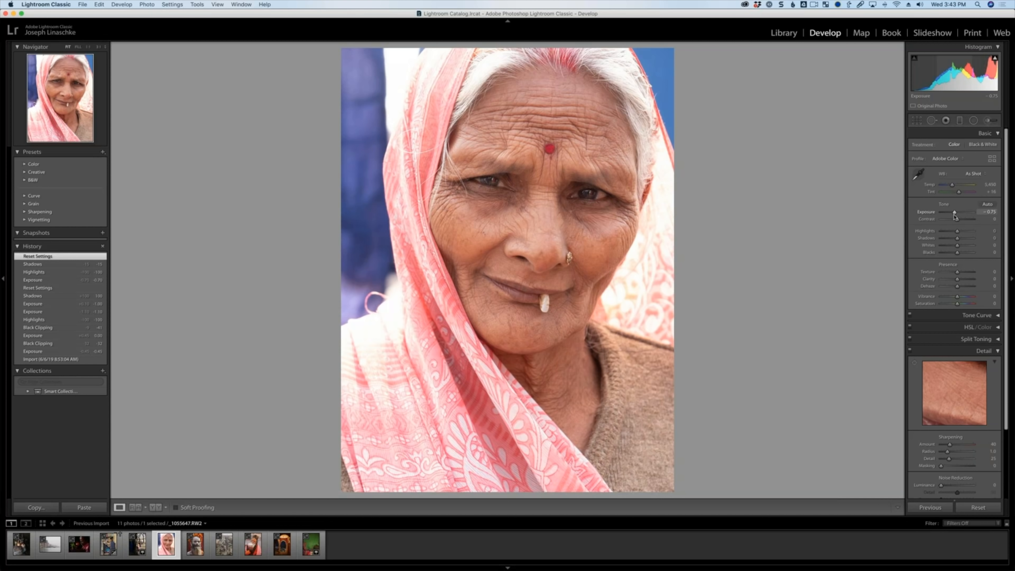
click(948, 232)
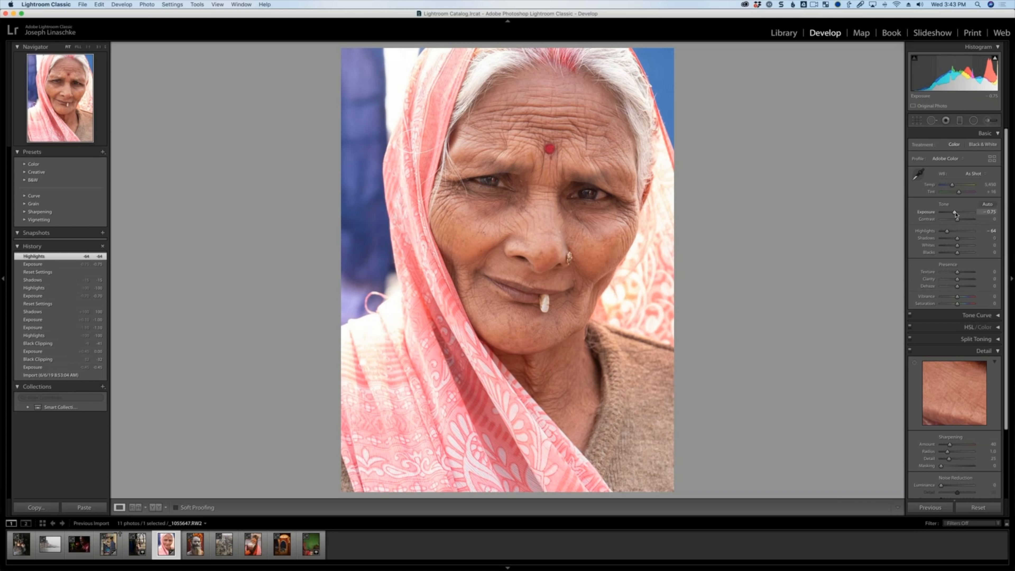
Lower the Exposure slightly further and apply a Post-Crop Vignette with an Amount of -29.
drag(955, 215, 954, 214)
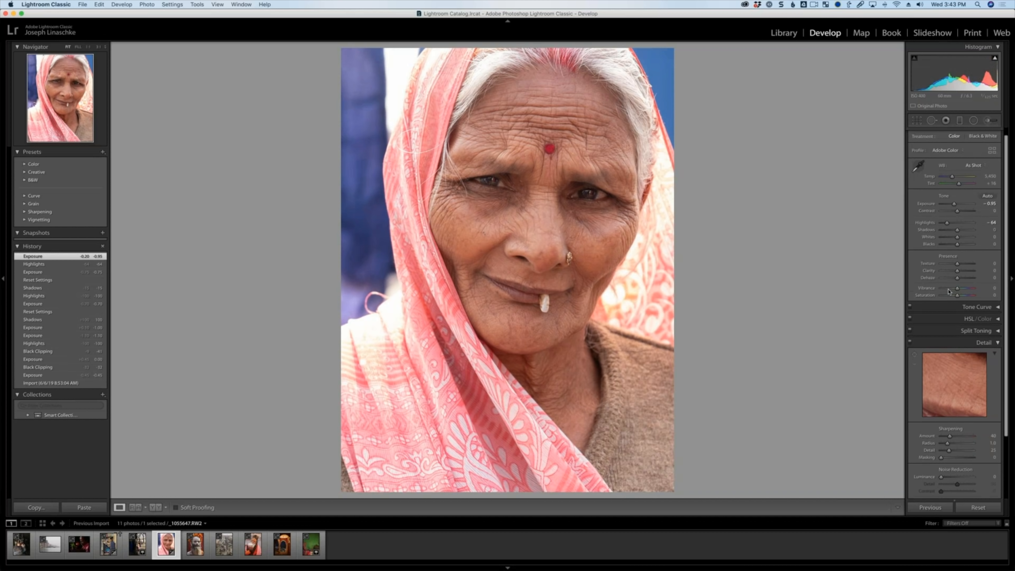
scroll(953, 313, down, 1)
scroll(955, 344, down, 5)
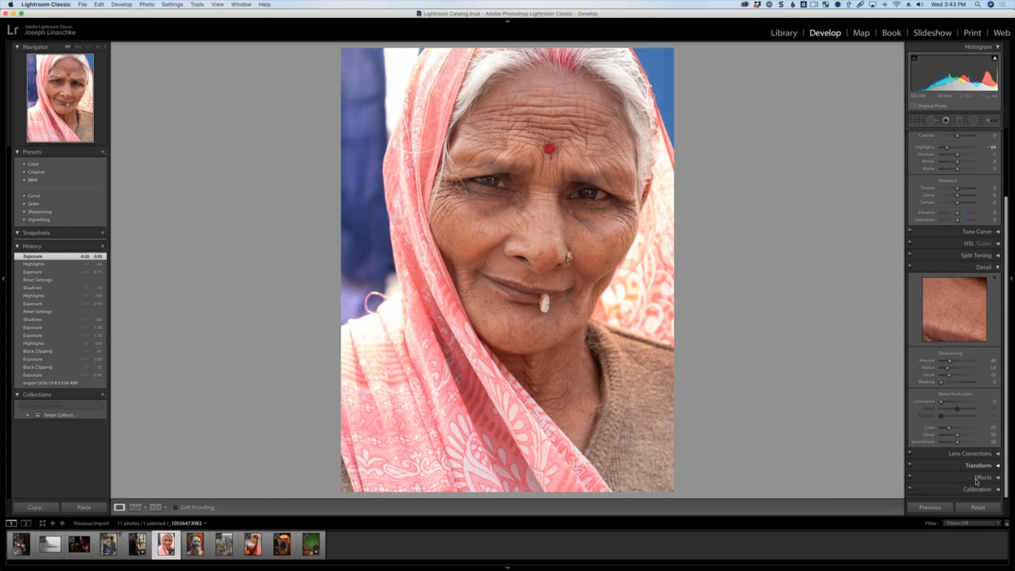
click(983, 477)
drag(957, 415, 952, 419)
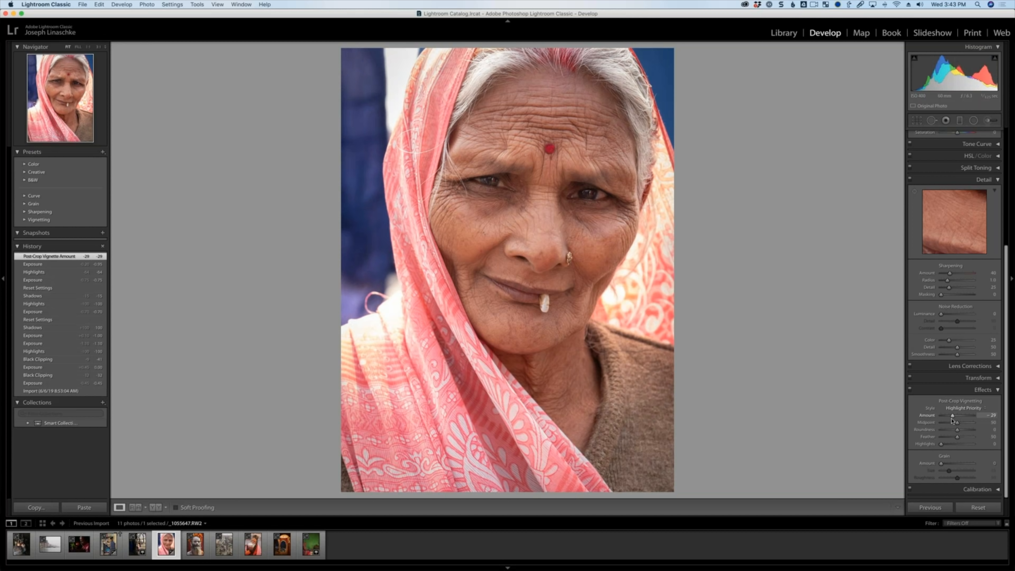
Send the photo to Silver Efex Pro 2, editing a TIFF copy with Lightroom adjustments.
click(144, 3)
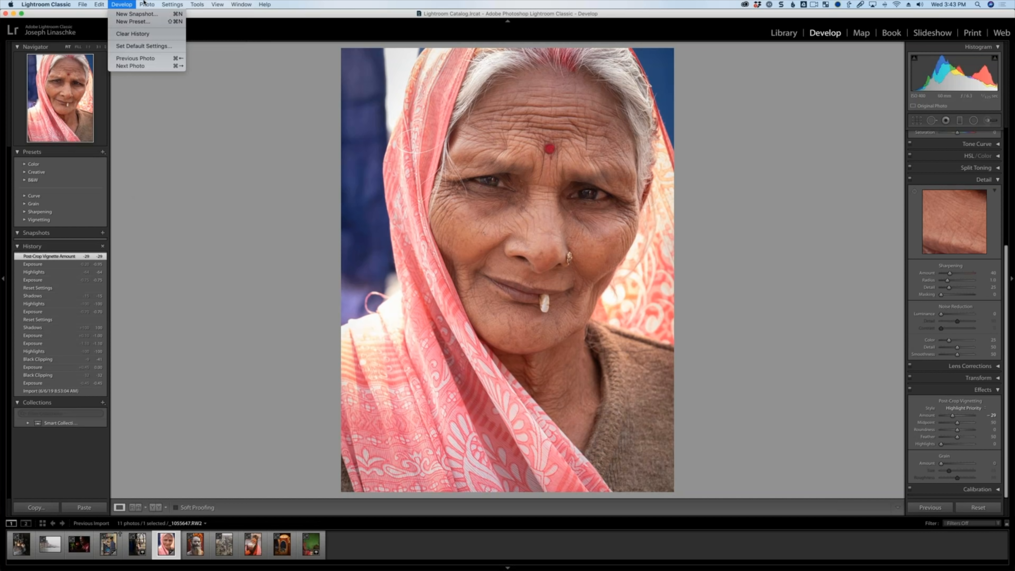
mouse_move(150, 46)
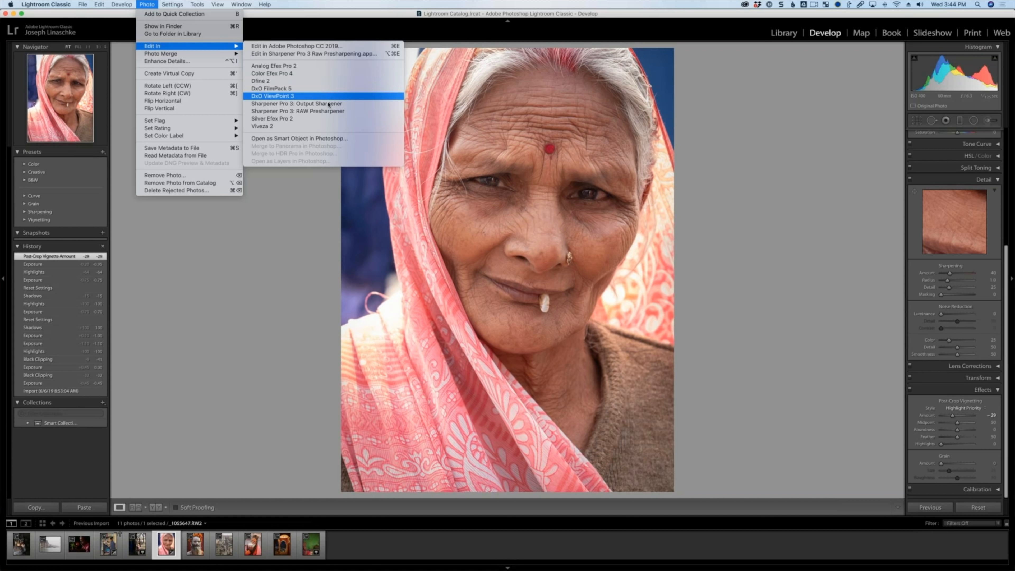
click(322, 120)
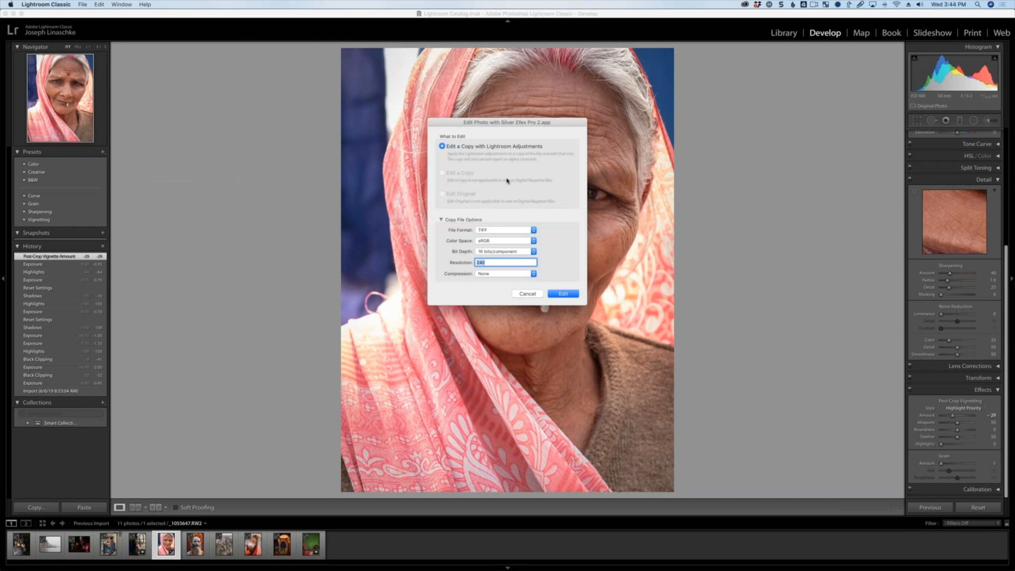
click(511, 231)
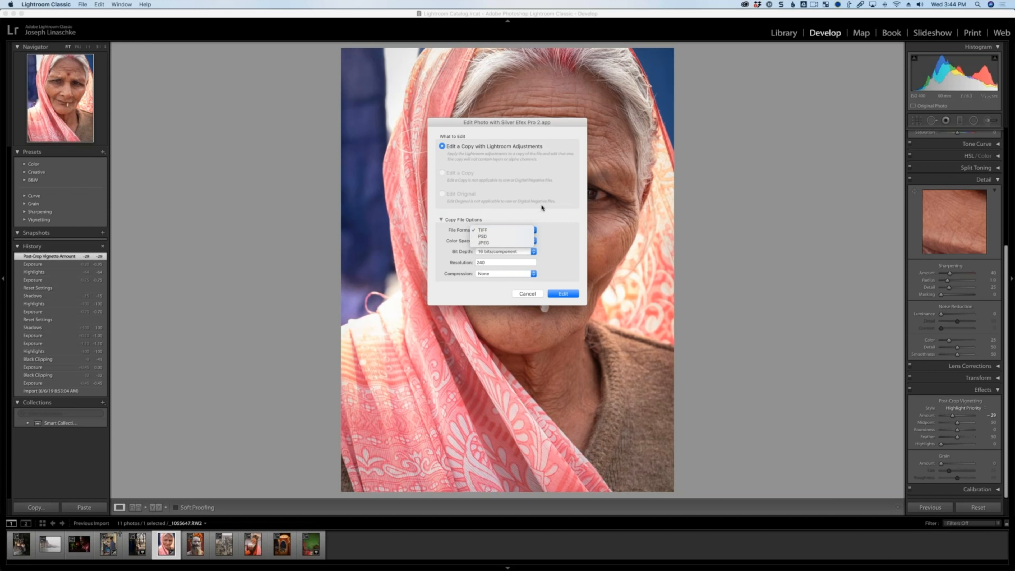
click(512, 231)
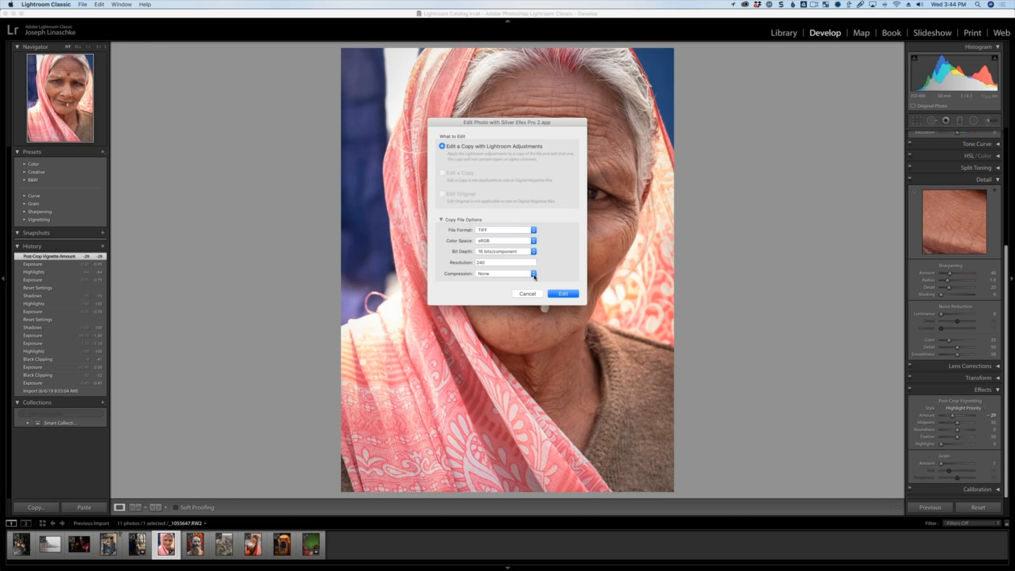
click(564, 293)
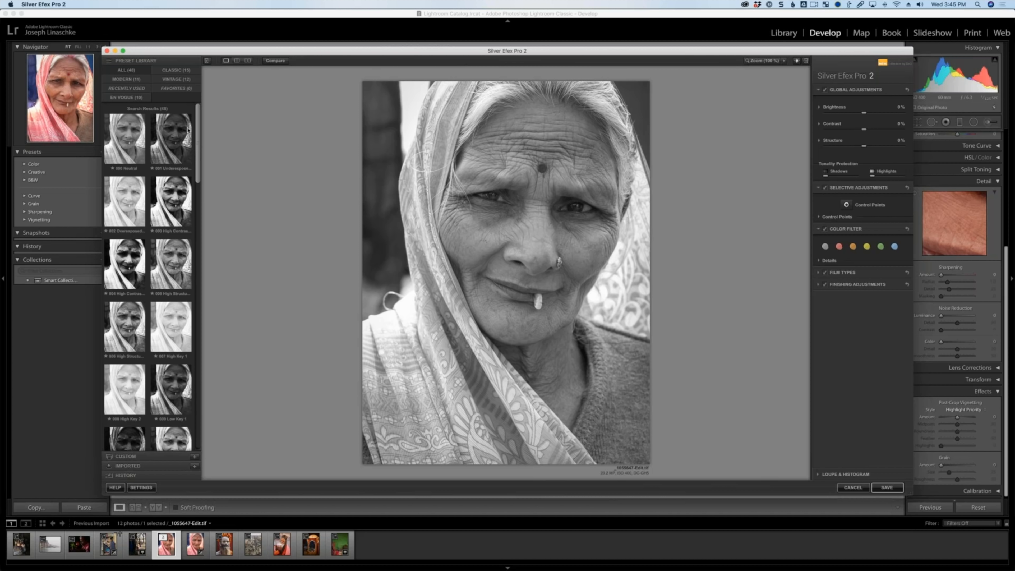
Maximize the Silver Efex Pro window, show the En Vogue presets, and expand Film Types and Finishing Adjustments.
click(123, 51)
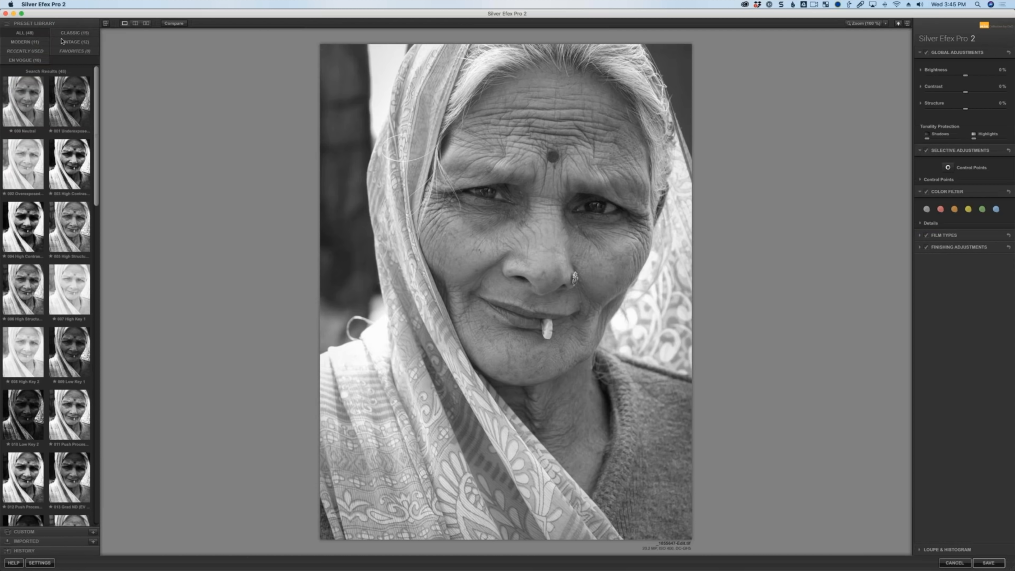
click(33, 61)
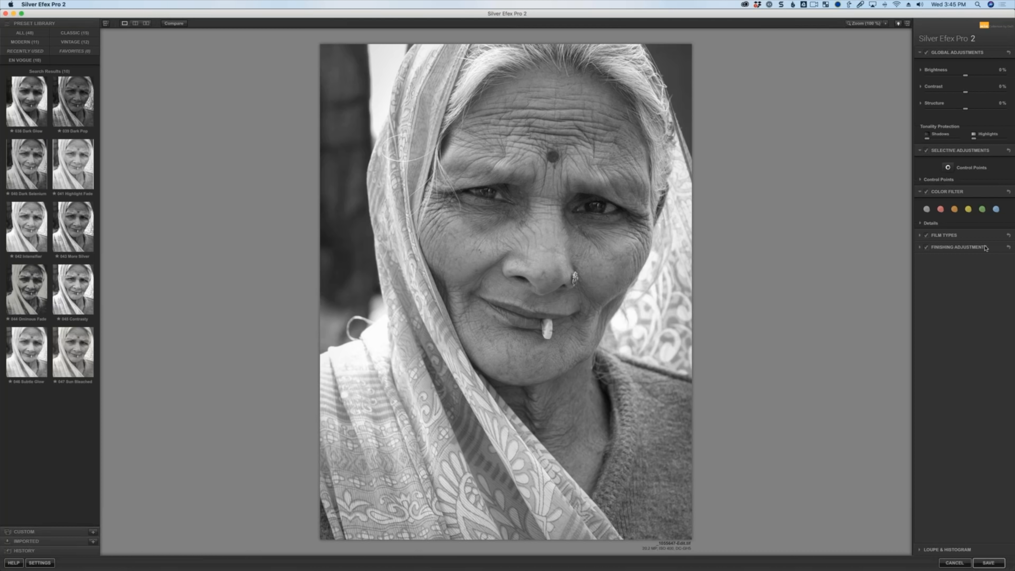
click(963, 248)
click(950, 236)
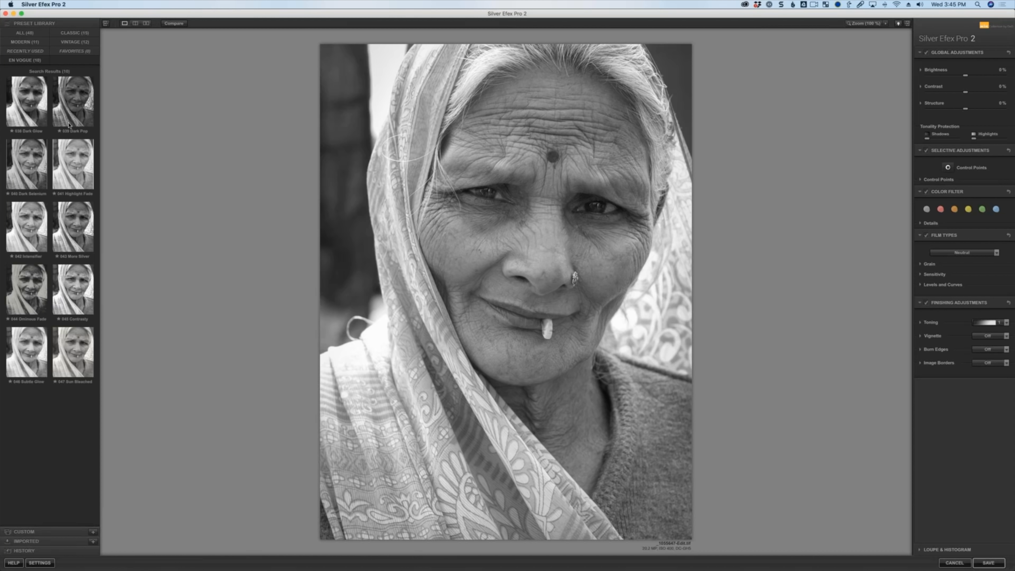
Try several En Vogue presets and settle on the 040 Intensifier preset.
click(37, 119)
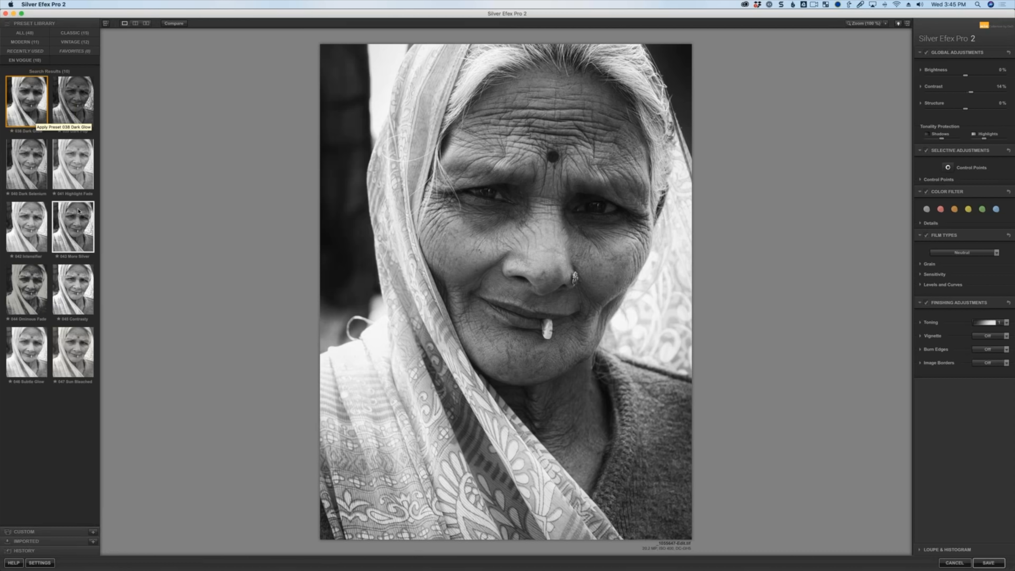
click(77, 171)
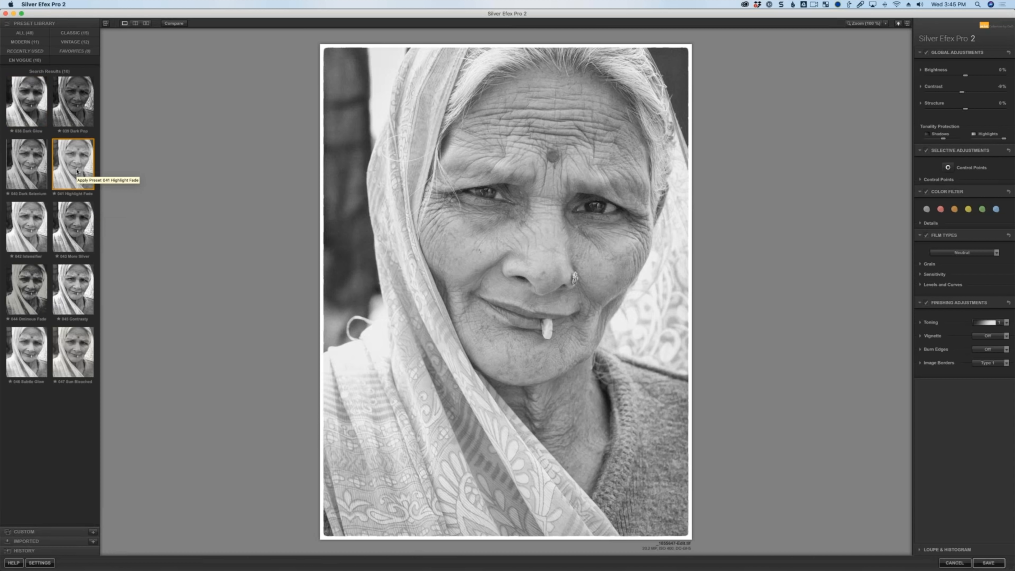
click(35, 225)
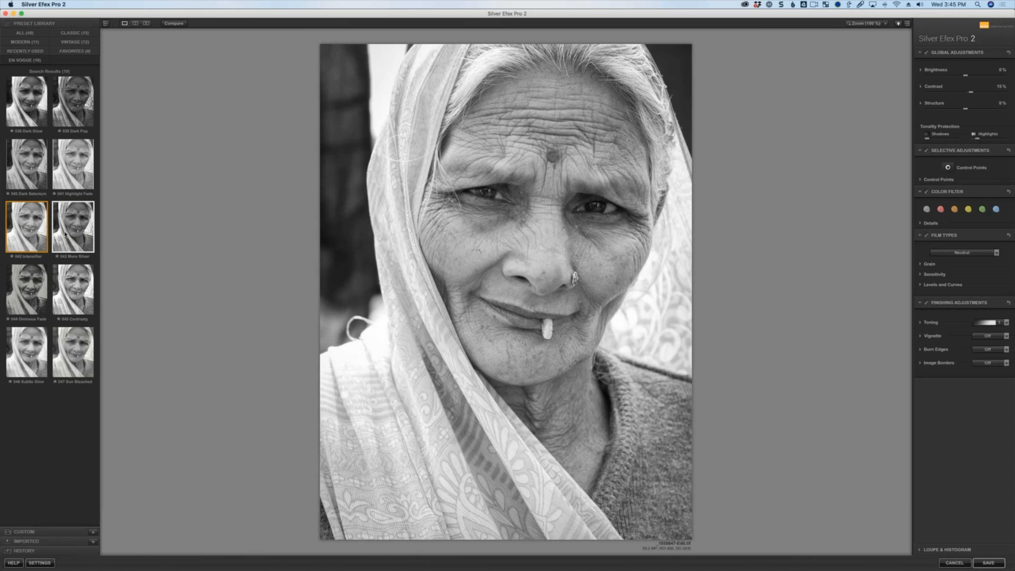
click(65, 234)
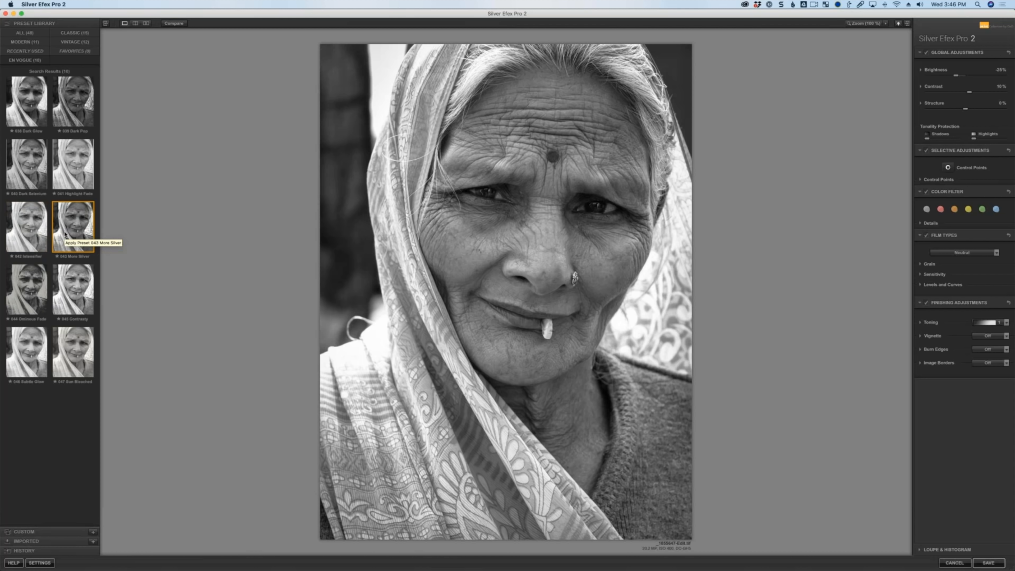
click(39, 300)
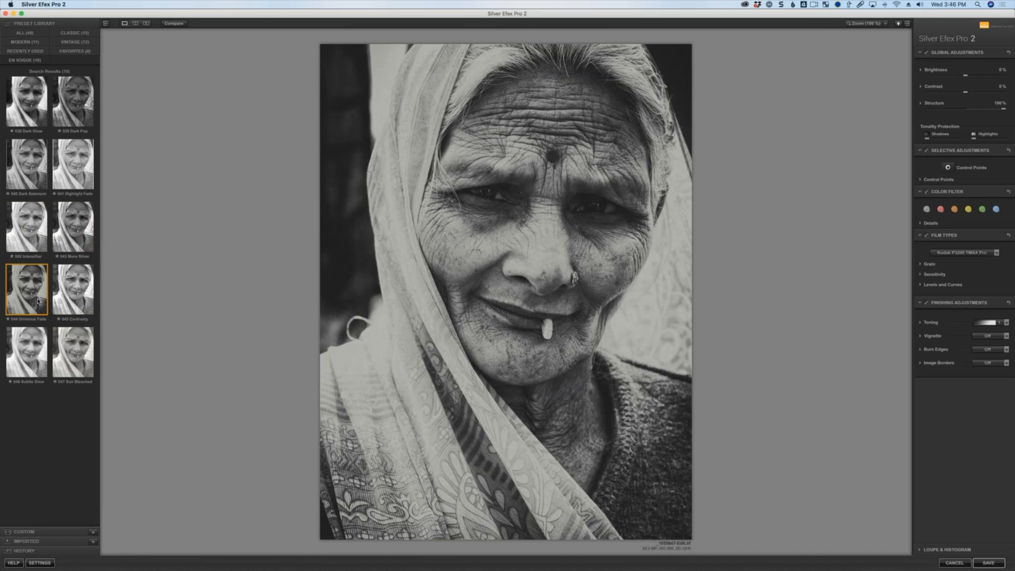
click(60, 296)
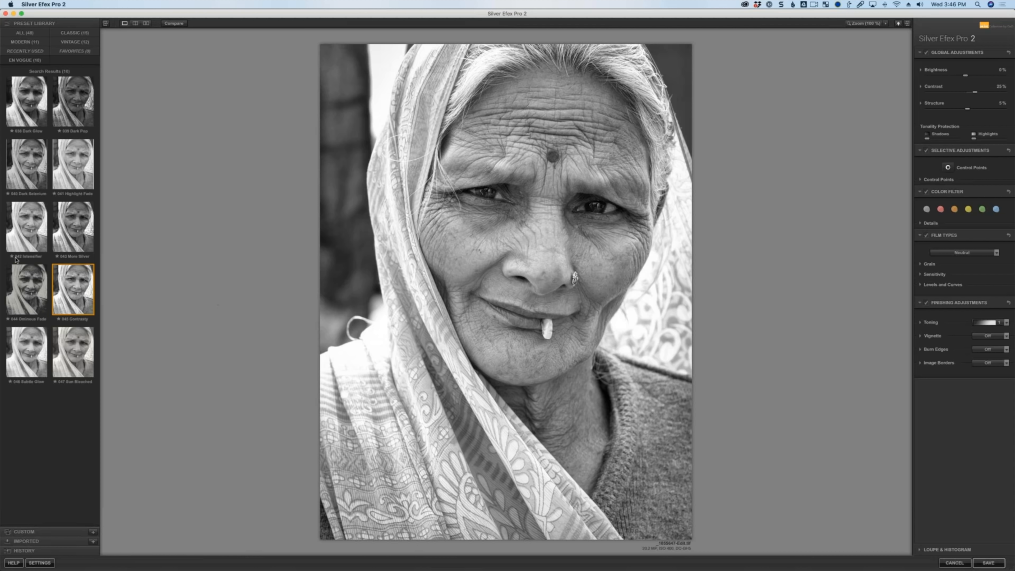
click(35, 235)
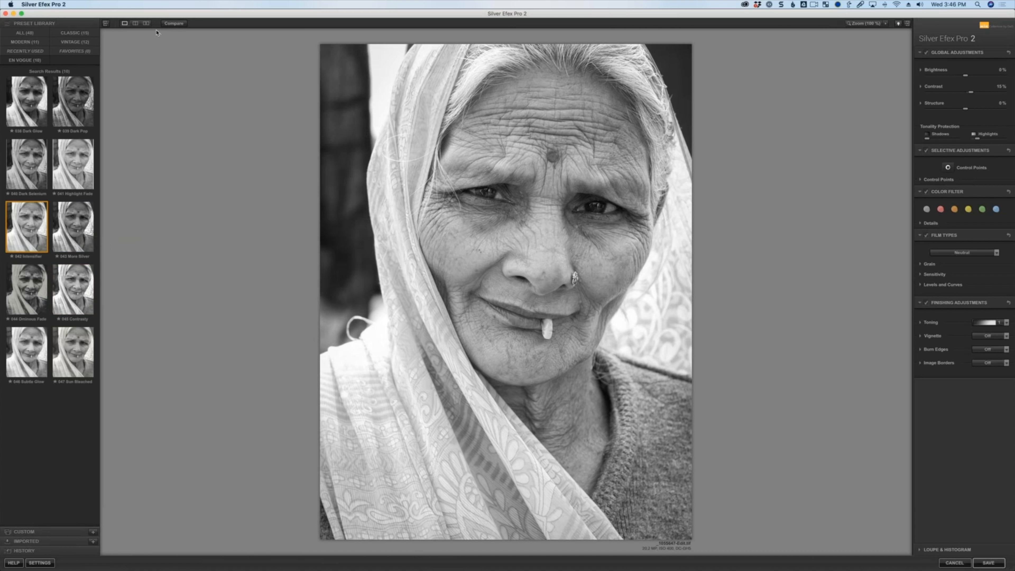
Toggle between the original and the edited image to compare them.
click(177, 24)
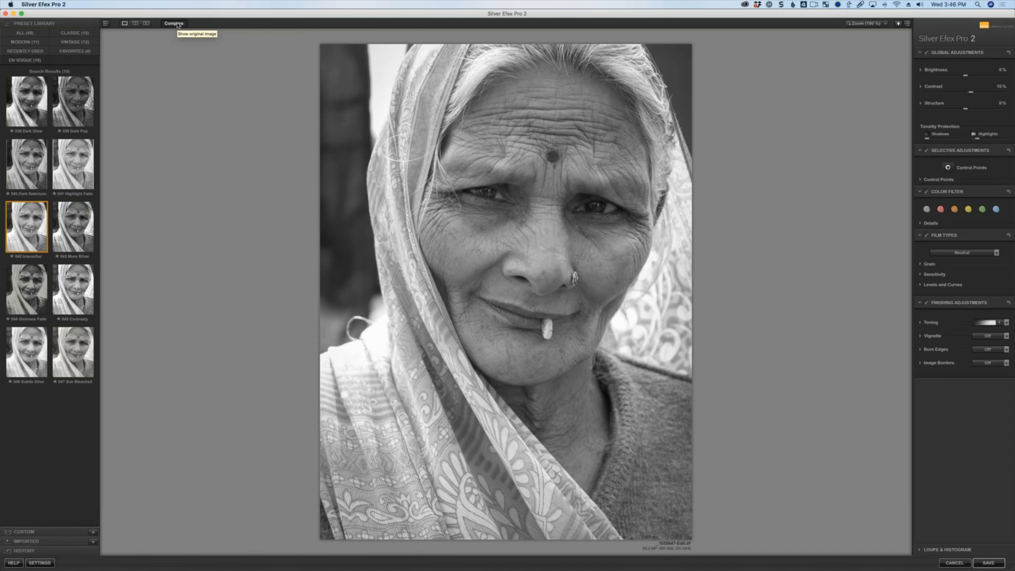
click(179, 25)
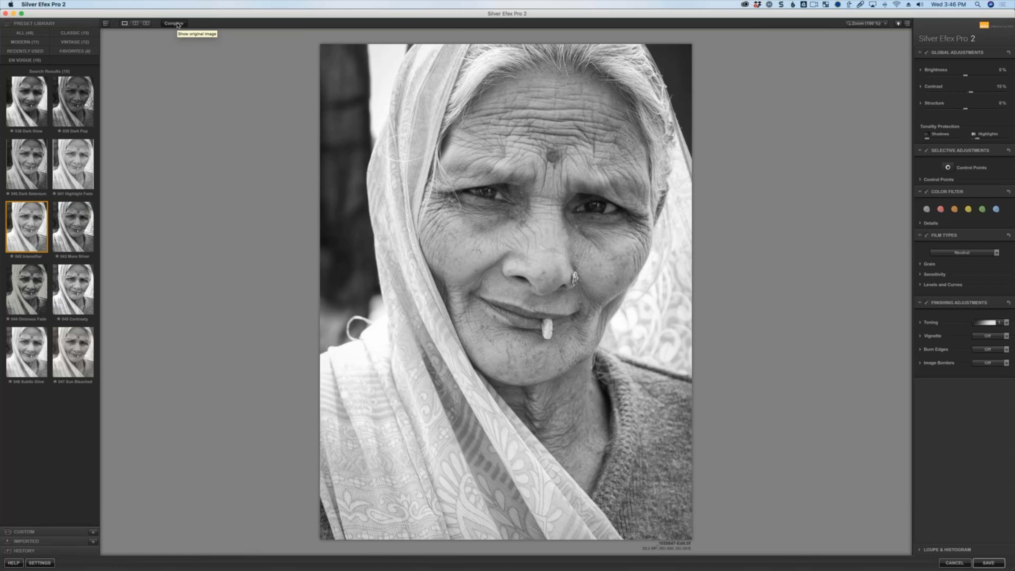
click(178, 25)
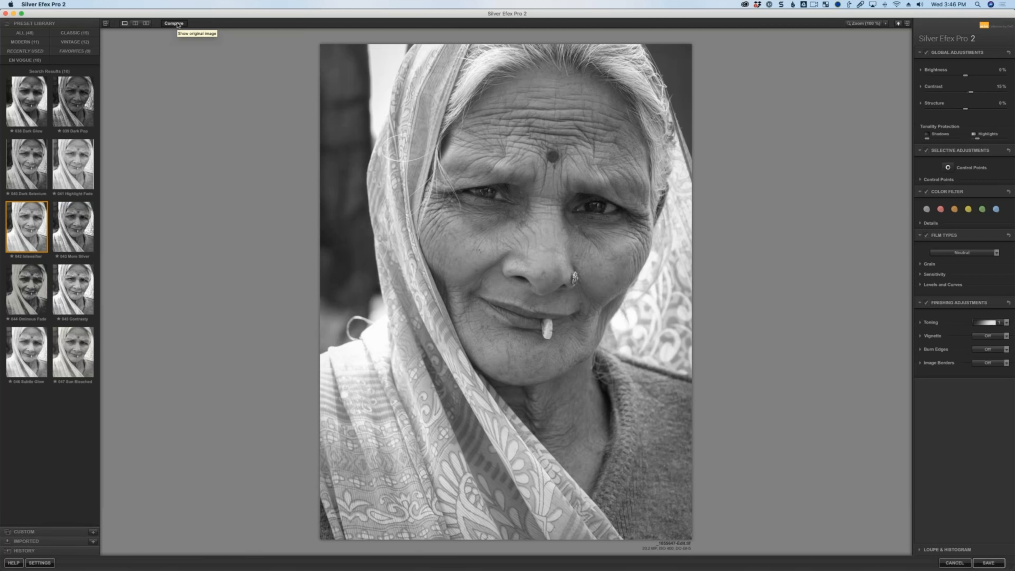
click(178, 25)
click(179, 25)
click(178, 25)
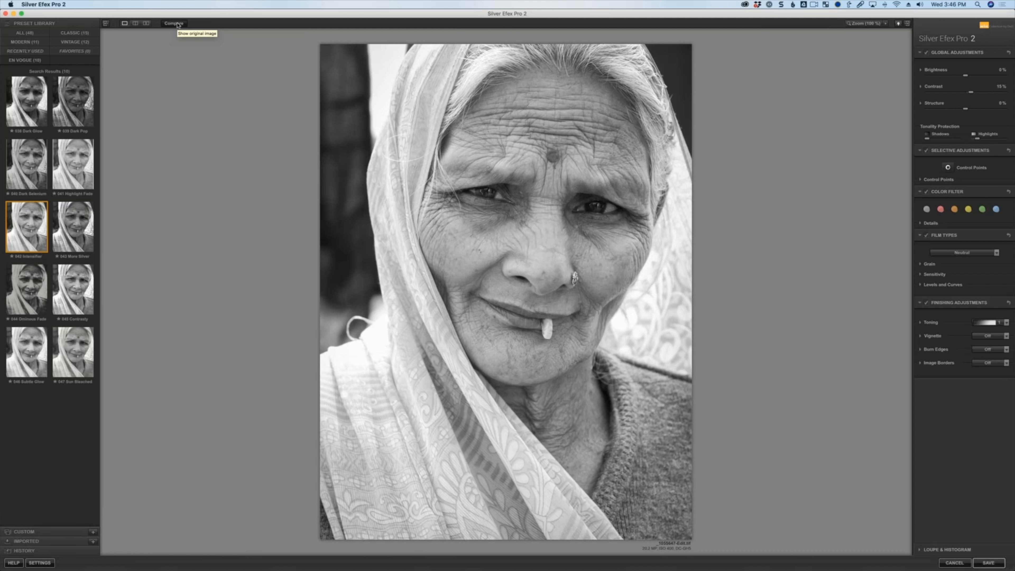
Examine the edit in split and side-by-side preview modes, returning to the single view.
click(136, 25)
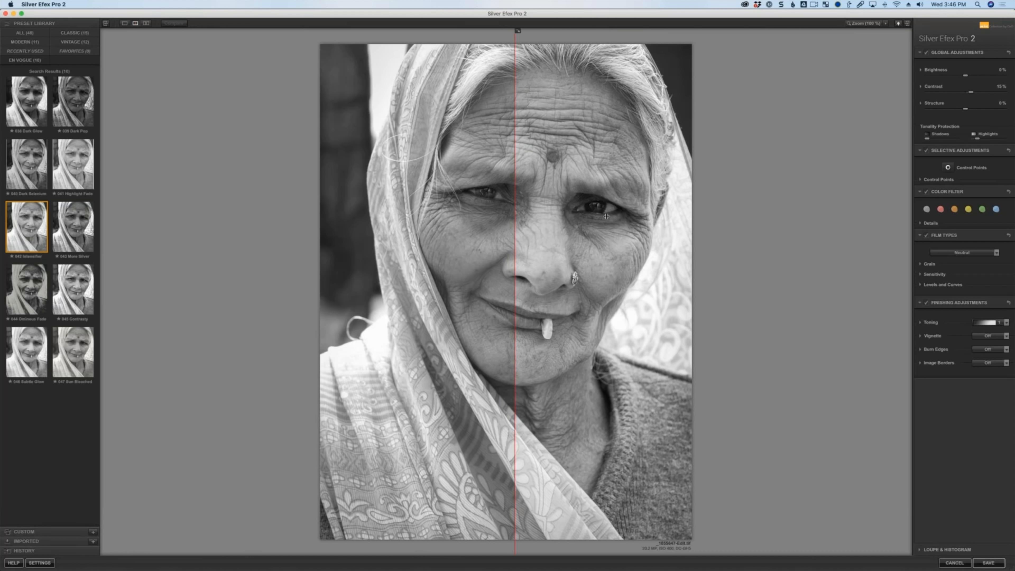
drag(606, 216, 516, 232)
click(124, 23)
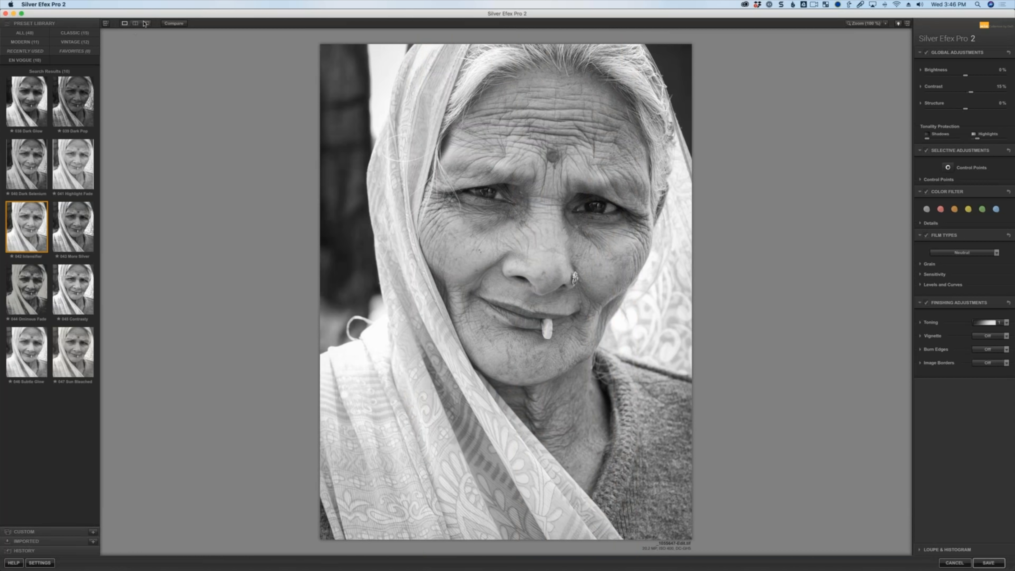
click(146, 23)
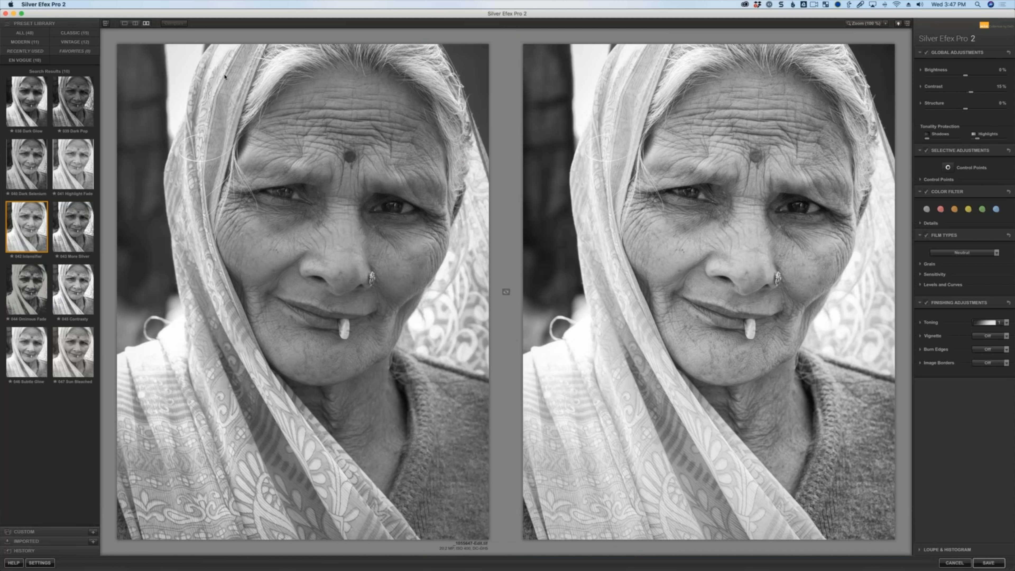
click(124, 23)
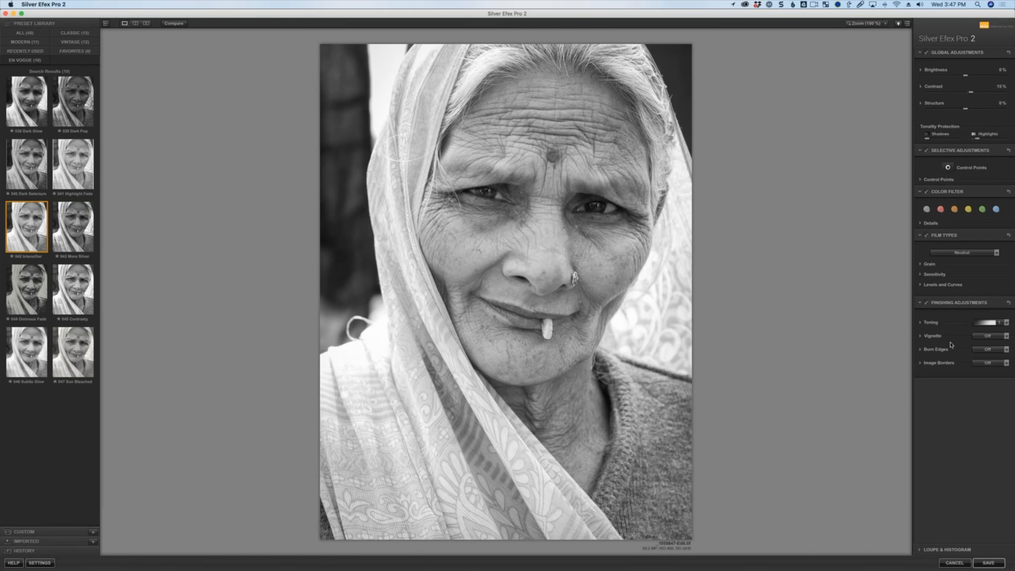
click(921, 336)
drag(964, 354, 949, 358)
drag(950, 357, 949, 355)
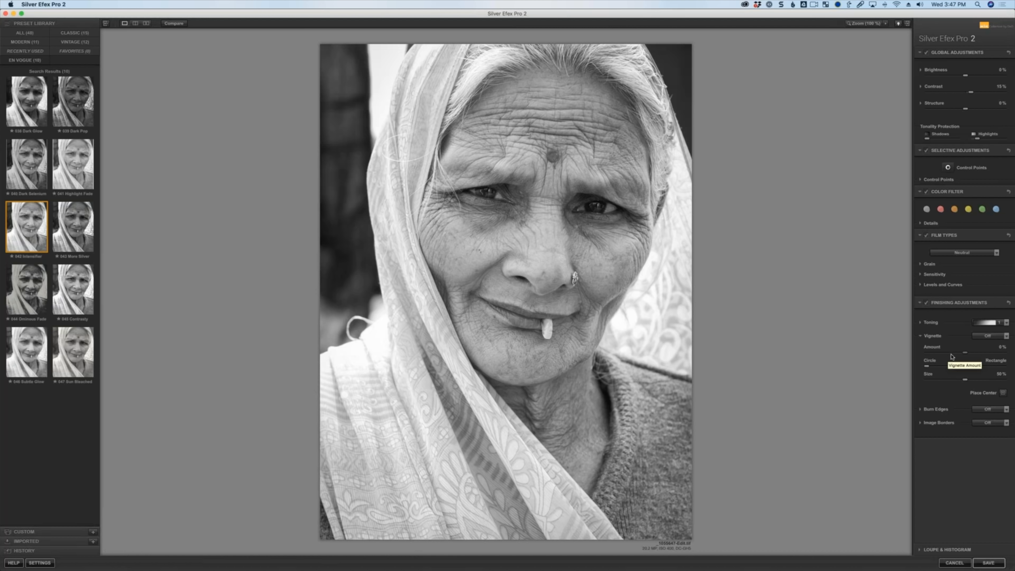
click(921, 337)
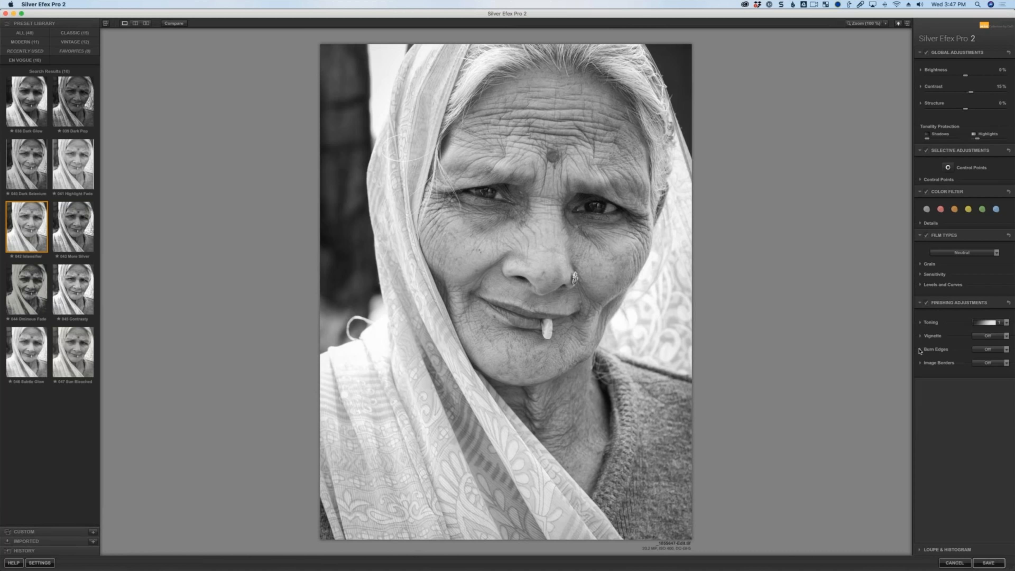
Expand the Burn Edges controls and set the burn type to All Edges 2.
click(921, 350)
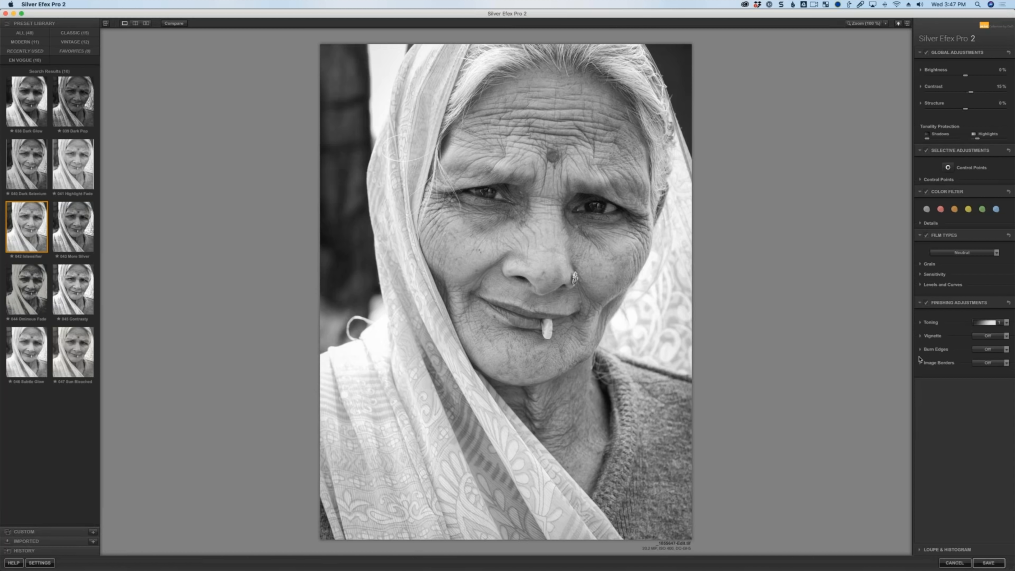
click(991, 350)
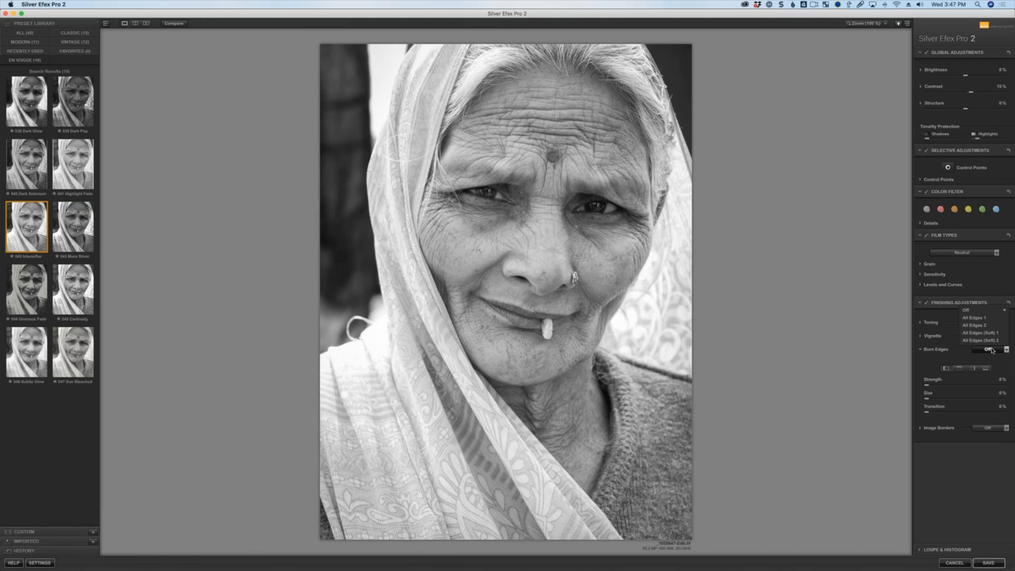
click(981, 318)
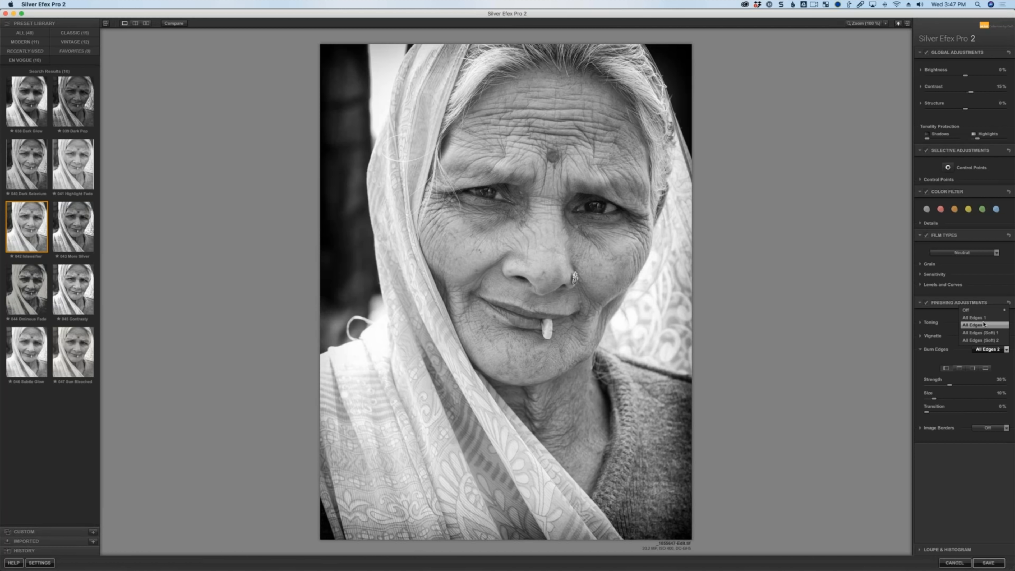
click(984, 324)
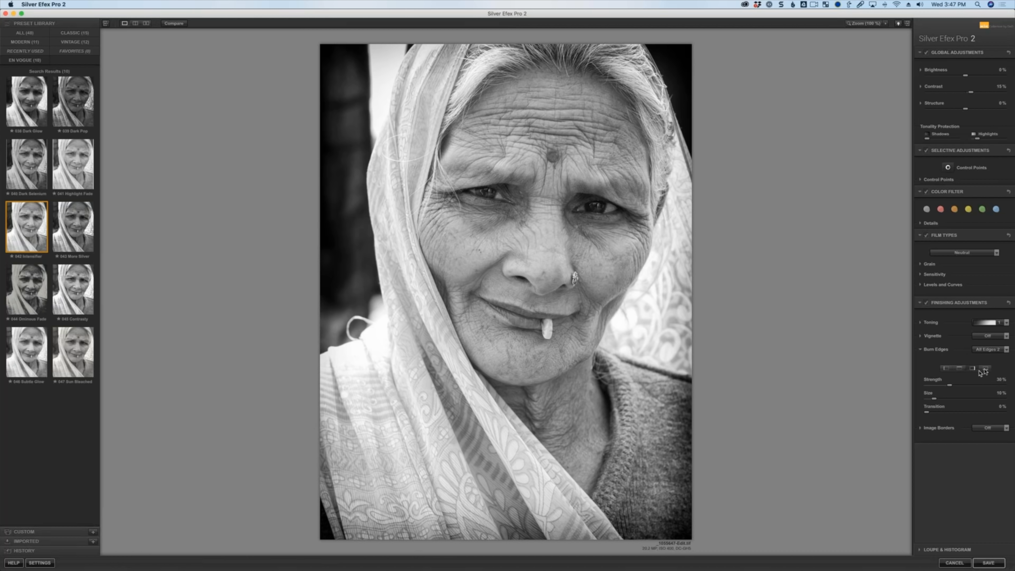
Adjust the Burn Edges strength, size and transition to about 38%, 53% and 45%.
click(959, 367)
drag(948, 385, 943, 386)
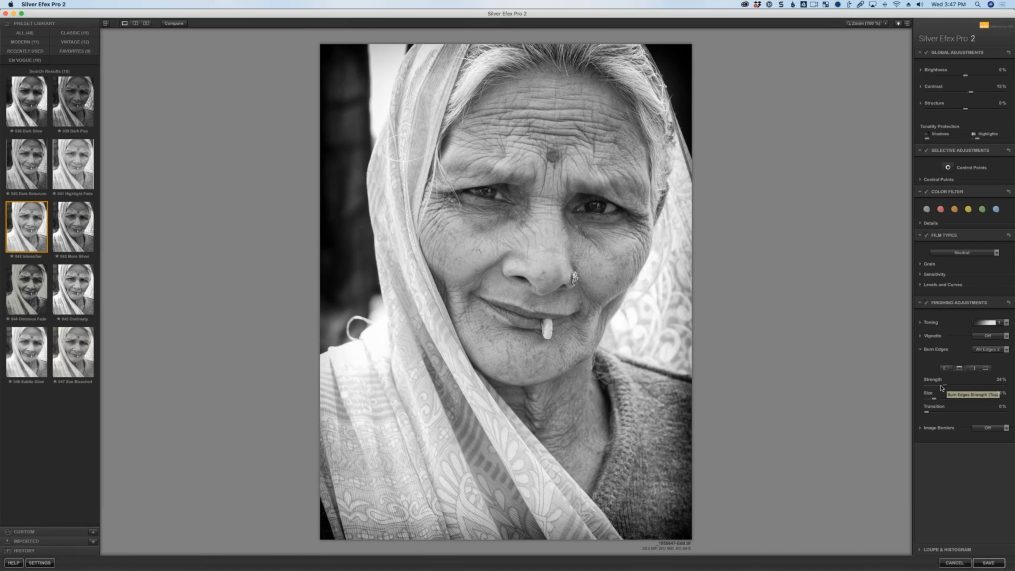
click(985, 367)
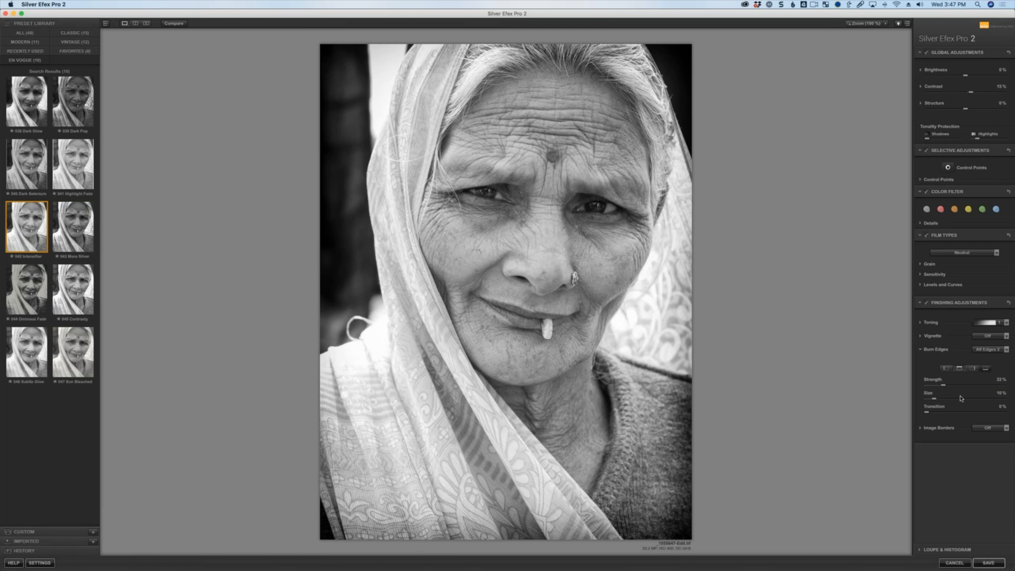
mouse_move(951, 386)
mouse_down()
mouse_move(954, 399)
mouse_move(969, 398)
mouse_move(934, 412)
mouse_move(963, 412)
mouse_up()
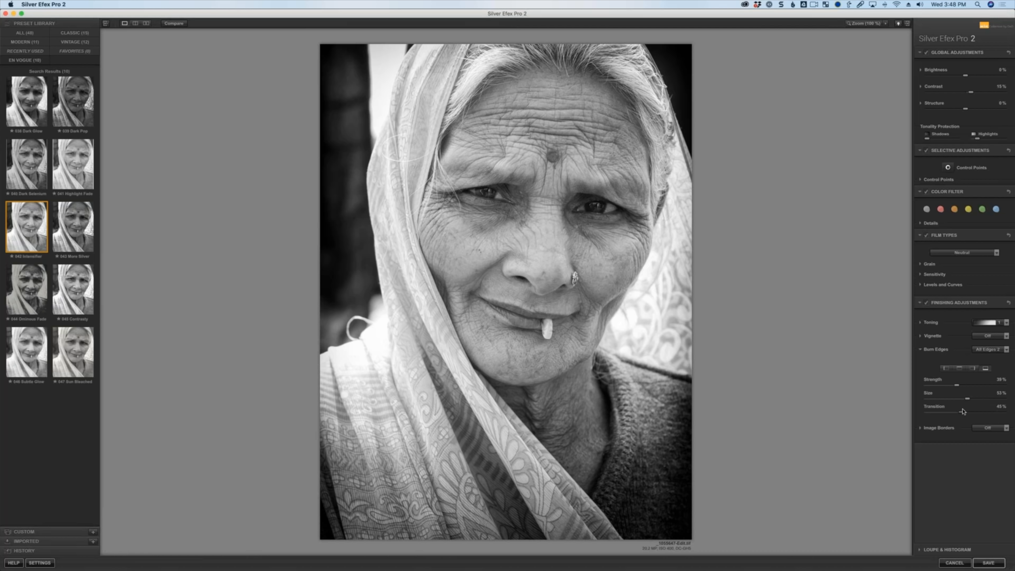
Expand Structure and raise overall structure to about 44% and highlight structure to about 25%.
click(920, 104)
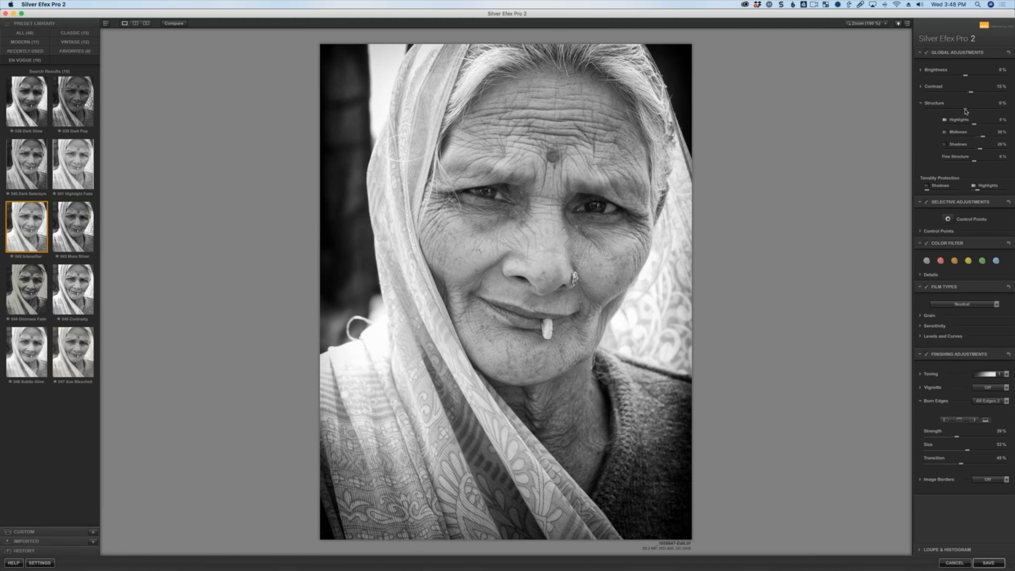
drag(971, 111, 980, 111)
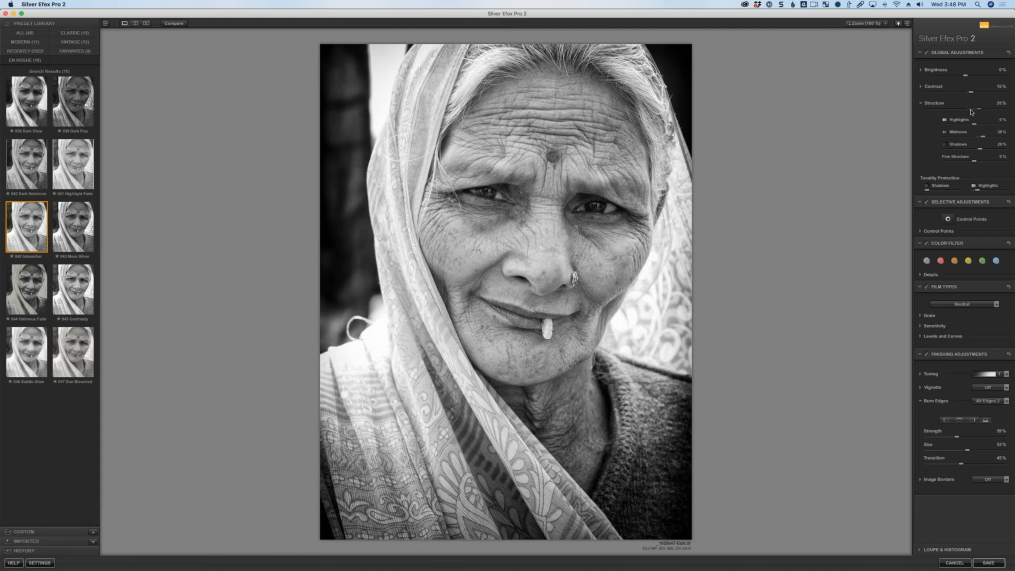
drag(972, 111, 1001, 125)
Compare the black-and-white edit with the original and examine the tonal zones in the Loupe & Histogram panel.
click(175, 24)
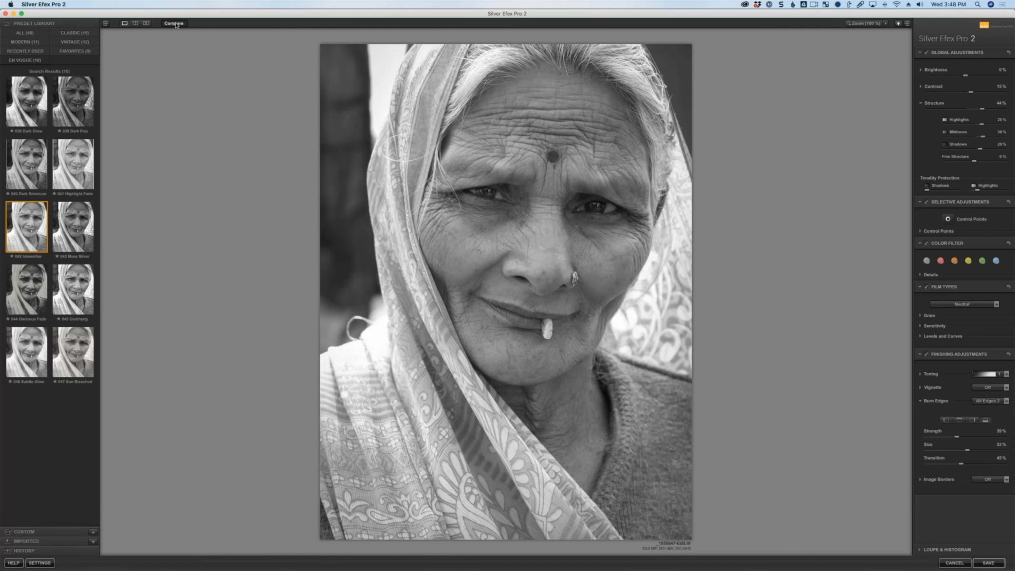
click(176, 25)
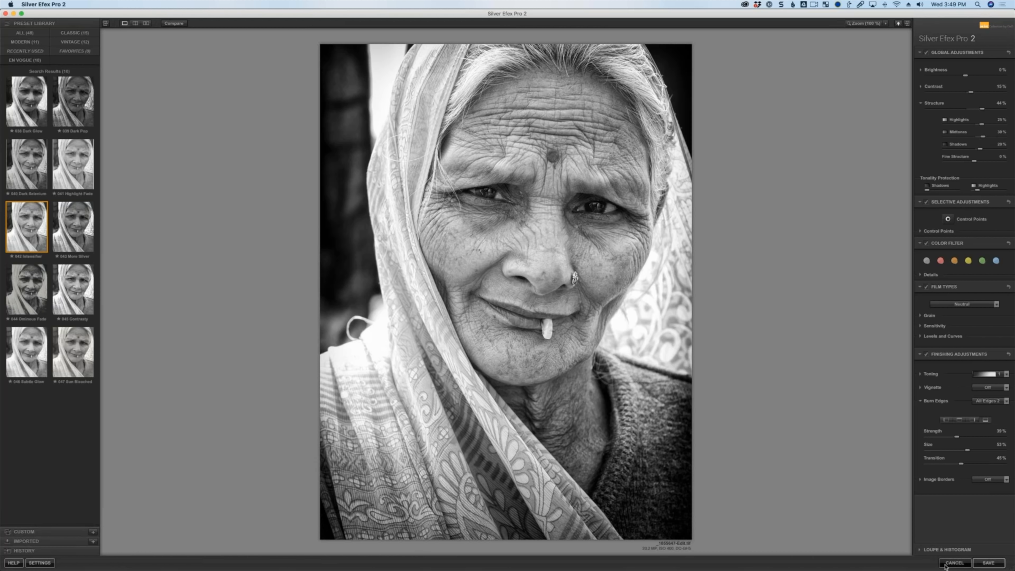
click(948, 552)
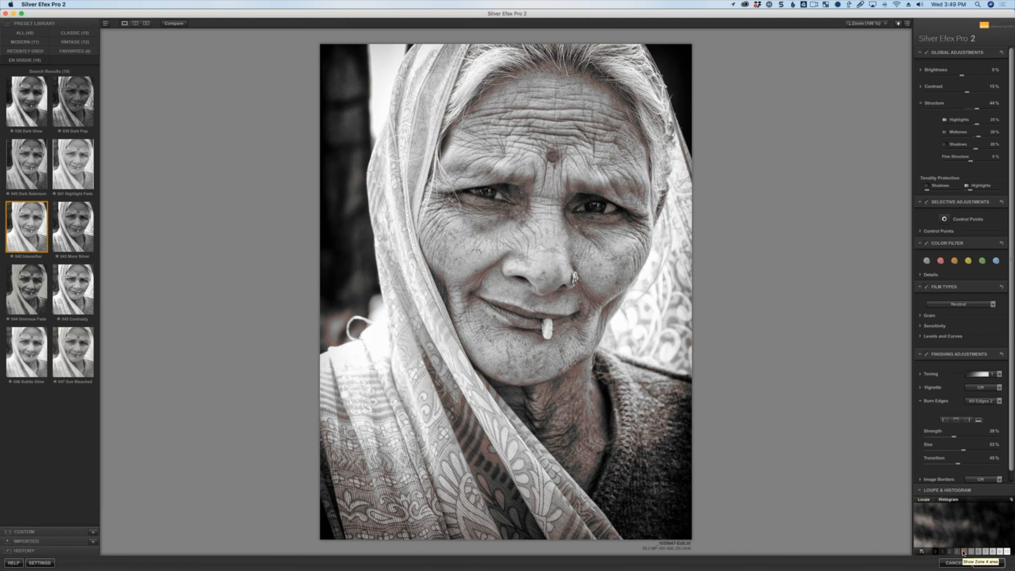
click(979, 552)
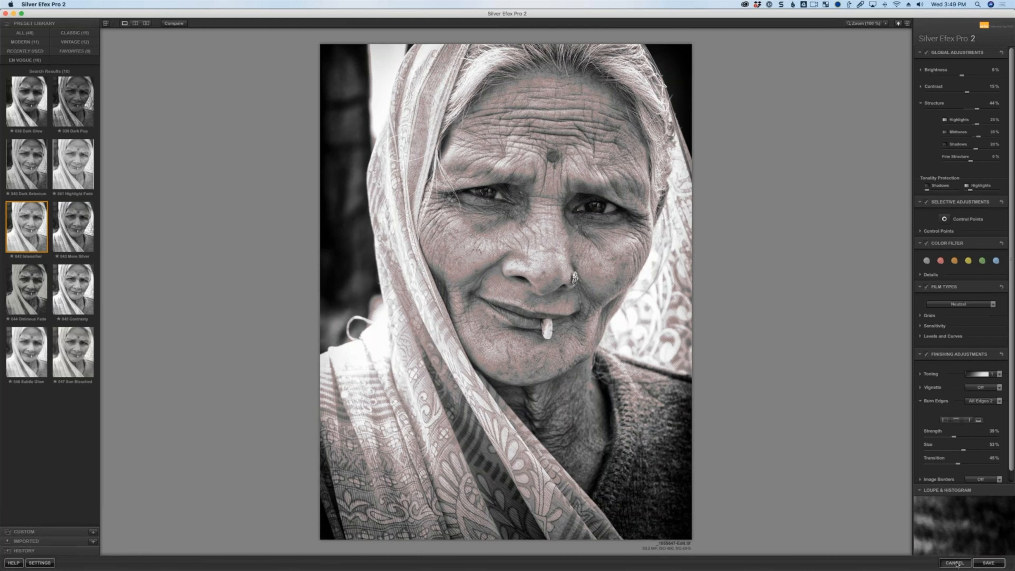
Cancel Silver Efex Pro without applying the edit and switch to Adobe Lightroom.
click(955, 563)
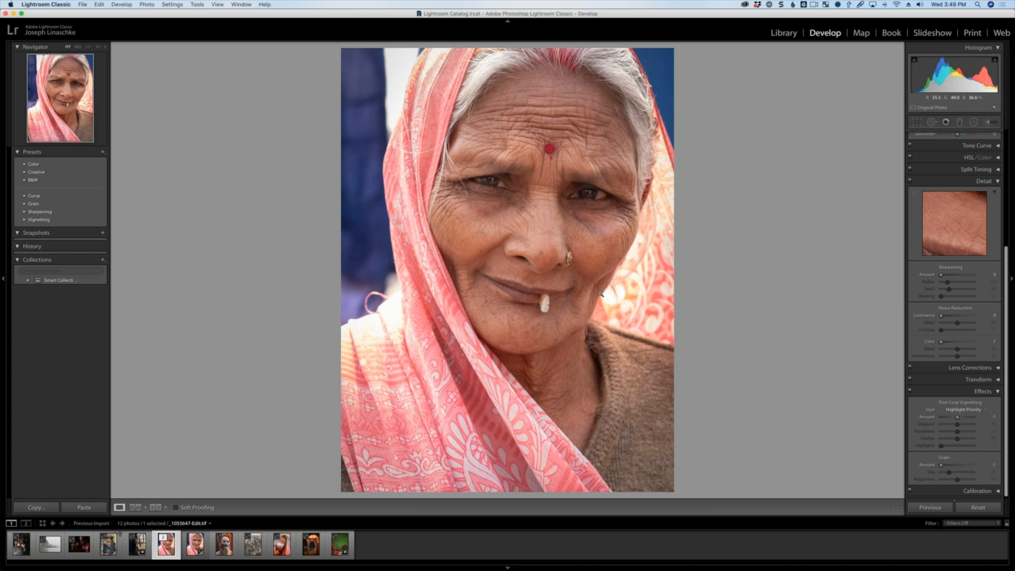
key(super+Tab)
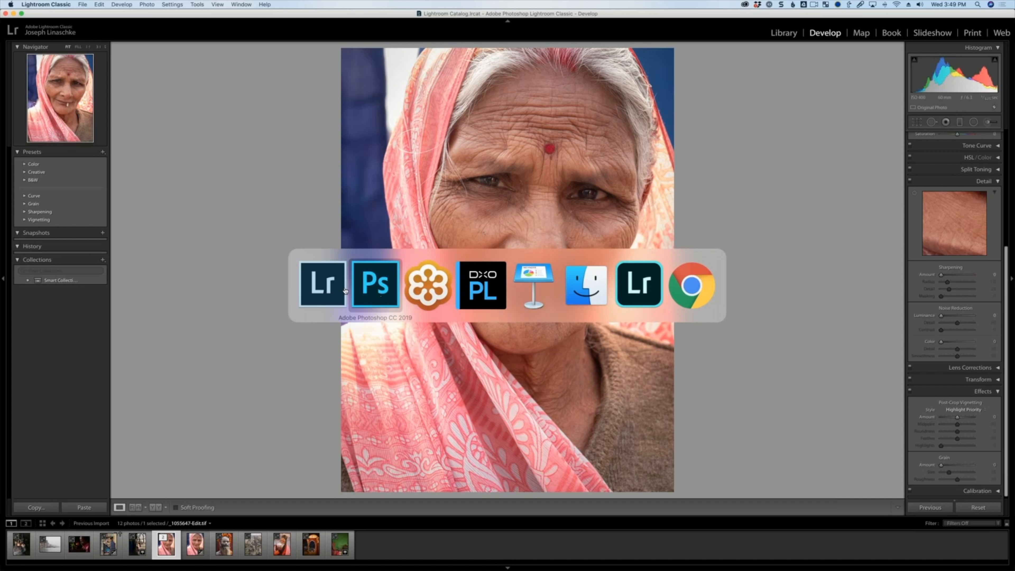
click(646, 282)
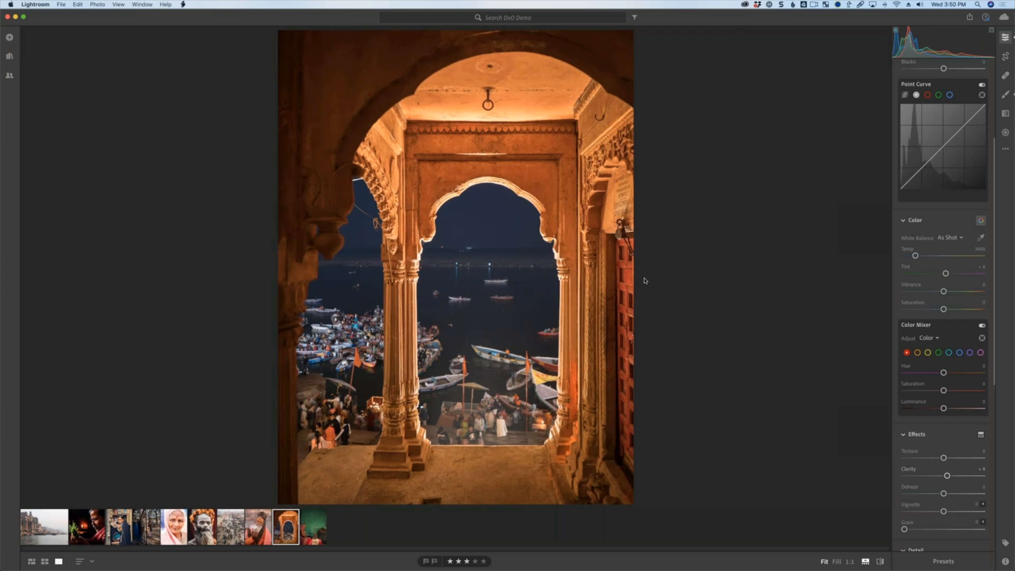
Send the arch photo from Lightroom to Photoshop for editing.
click(60, 4)
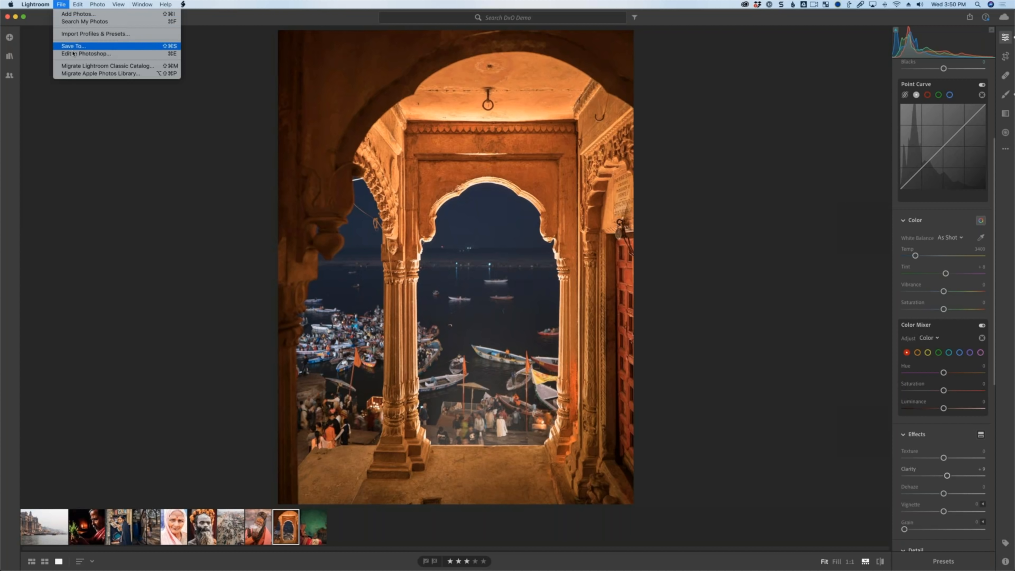
click(119, 56)
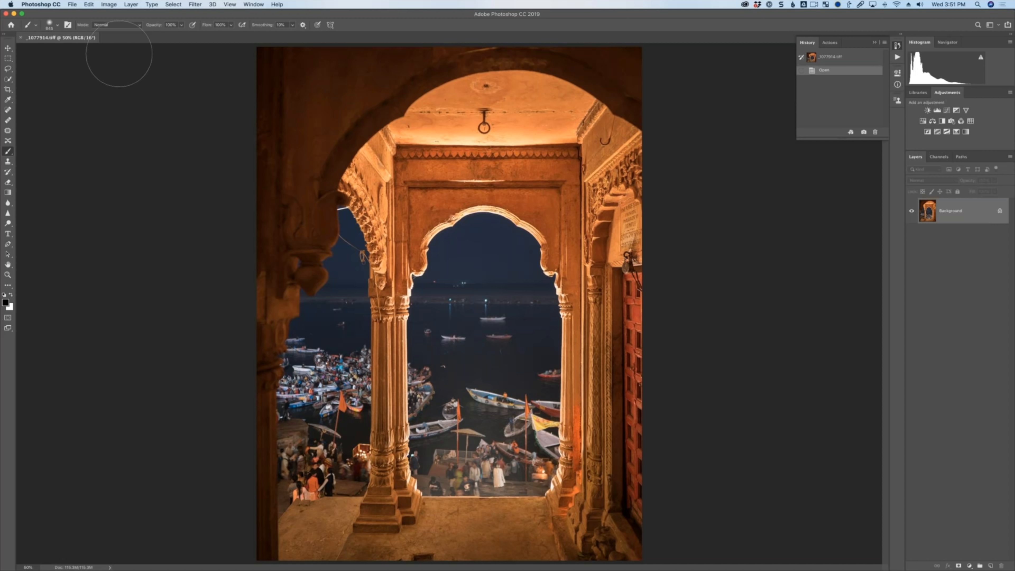
Convert the background layer to a smart object, then undo the conversion.
right_click(923, 210)
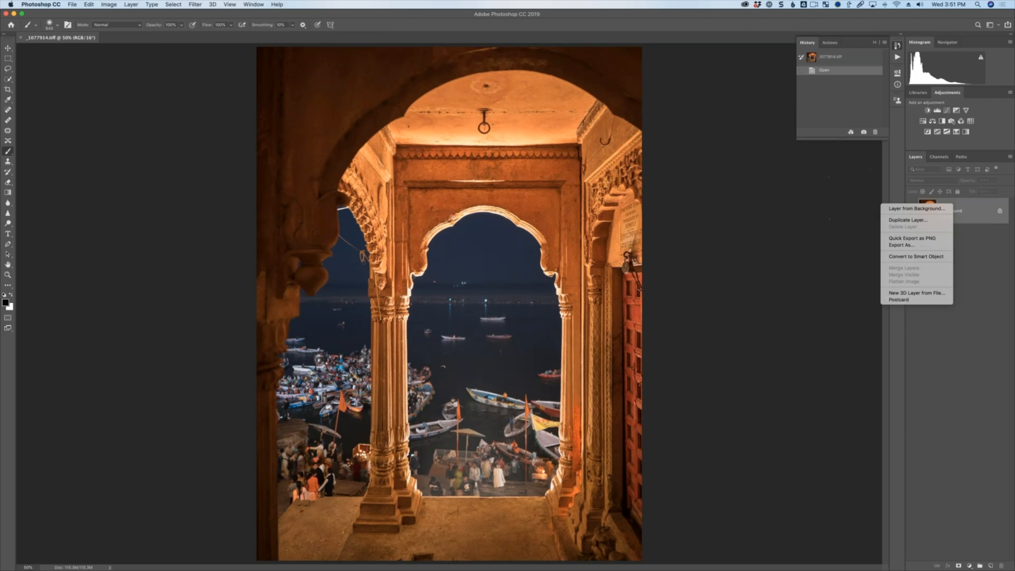
click(937, 256)
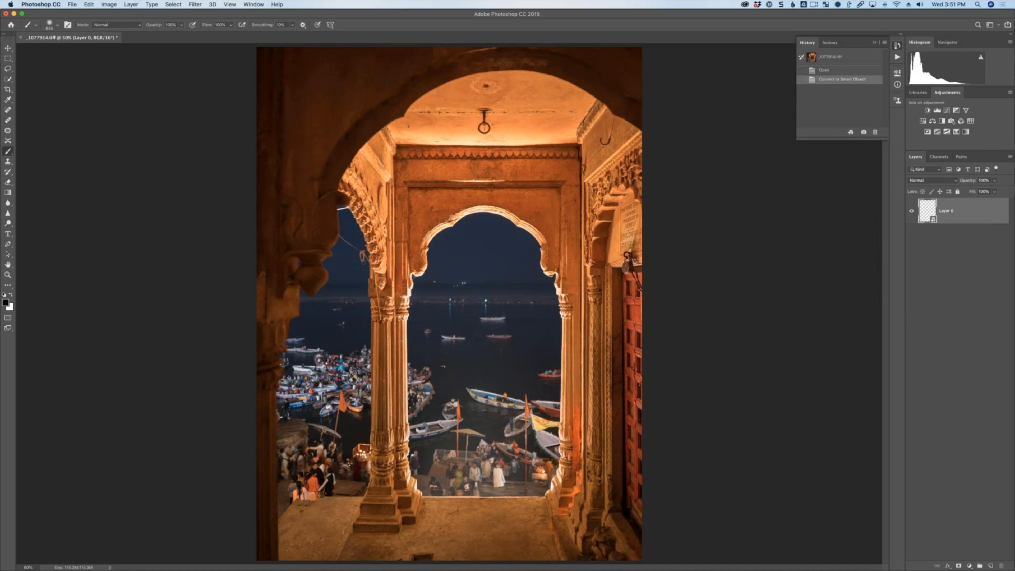
key(super+z)
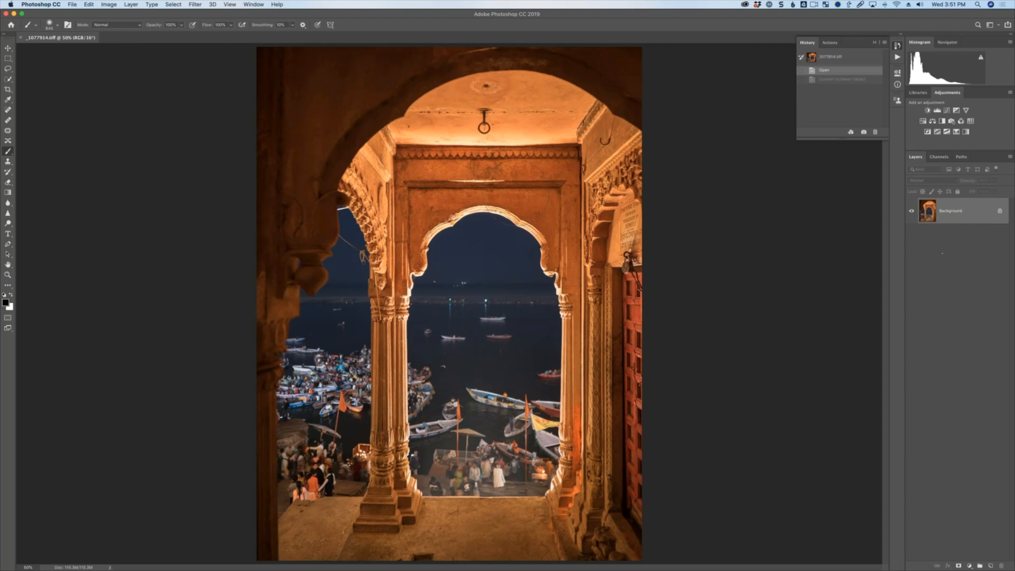
Open HDR Efex Pro 2 from the Nik Collection filters.
click(195, 4)
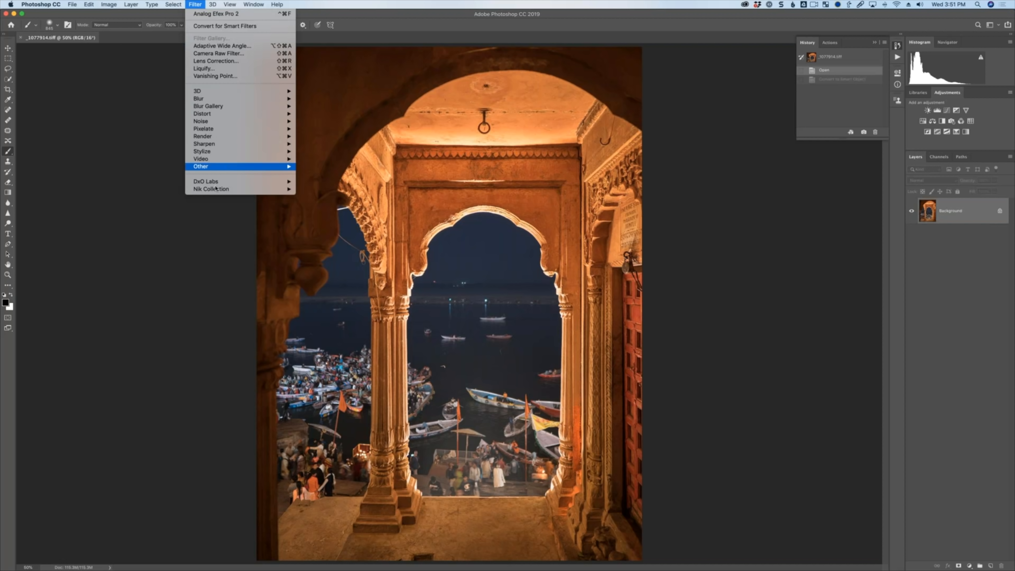
mouse_move(256, 188)
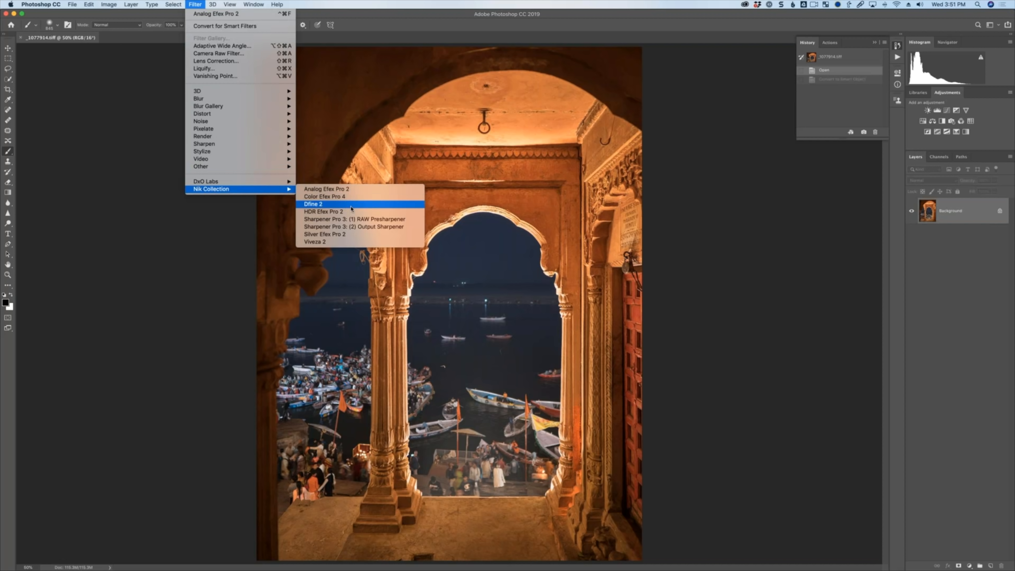
click(351, 206)
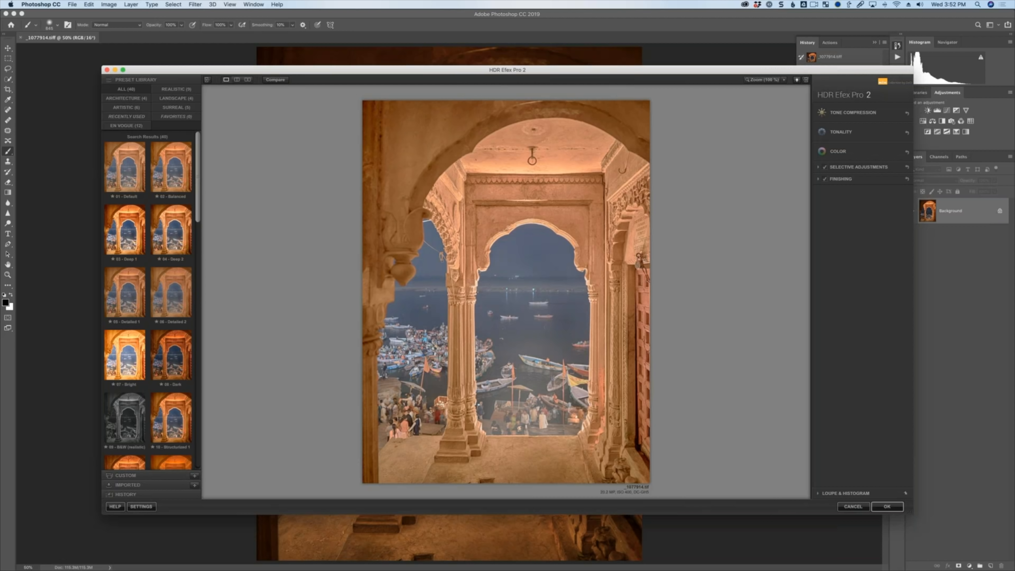
Maximize the HDR Efex window, browse the En Vogue presets and apply 38 - Warm Deep.
click(122, 70)
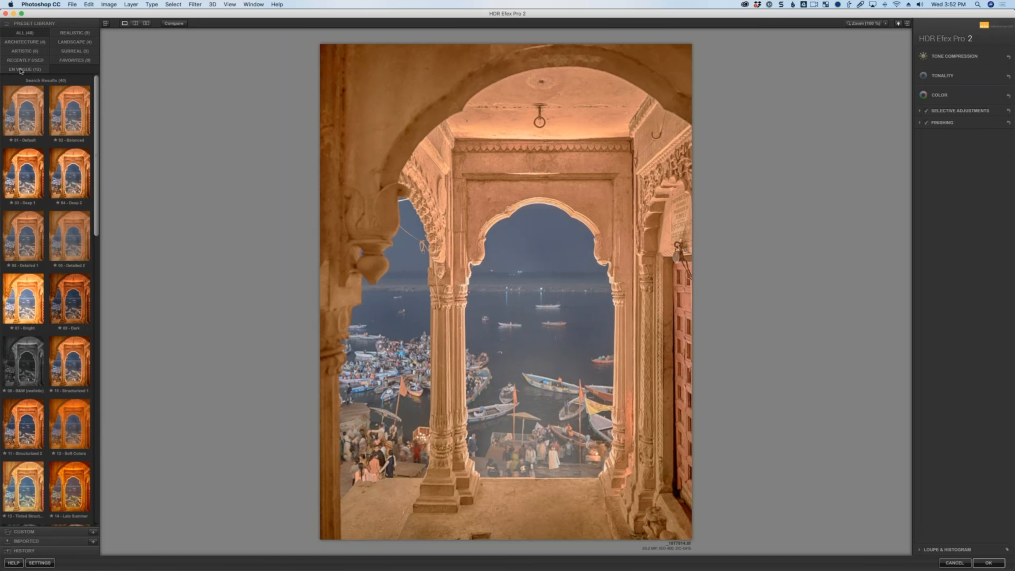
click(21, 69)
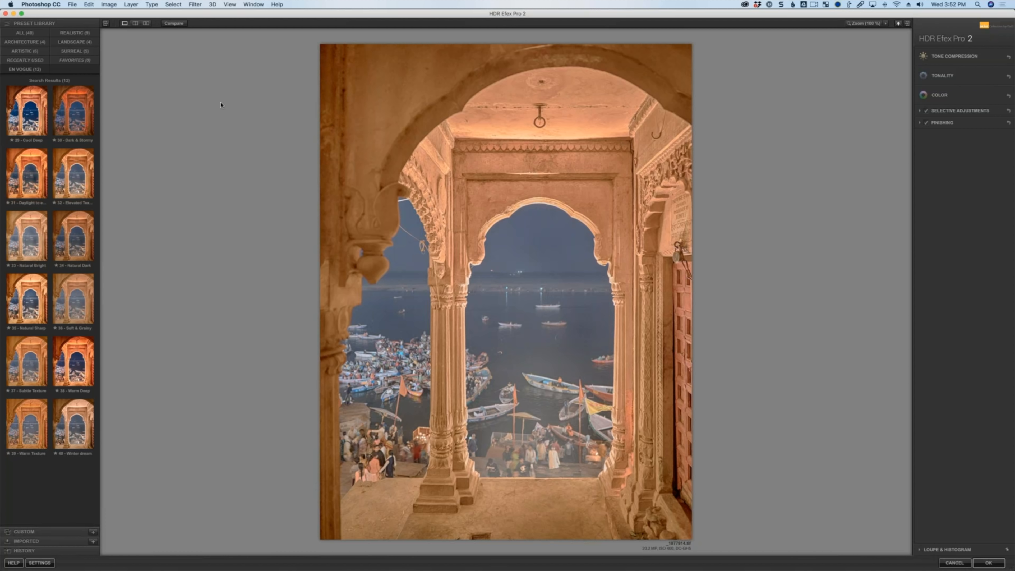
click(82, 113)
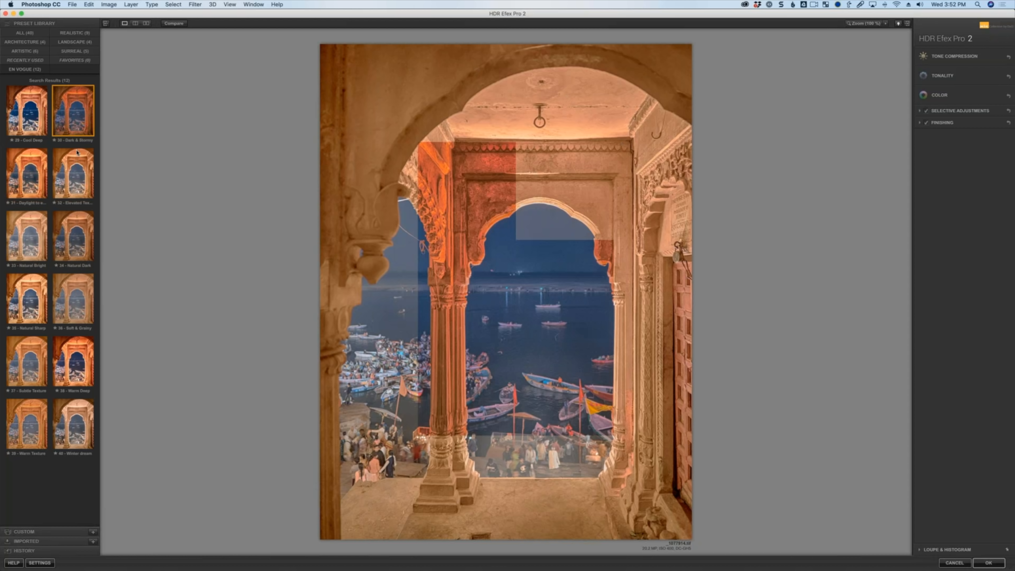
click(76, 297)
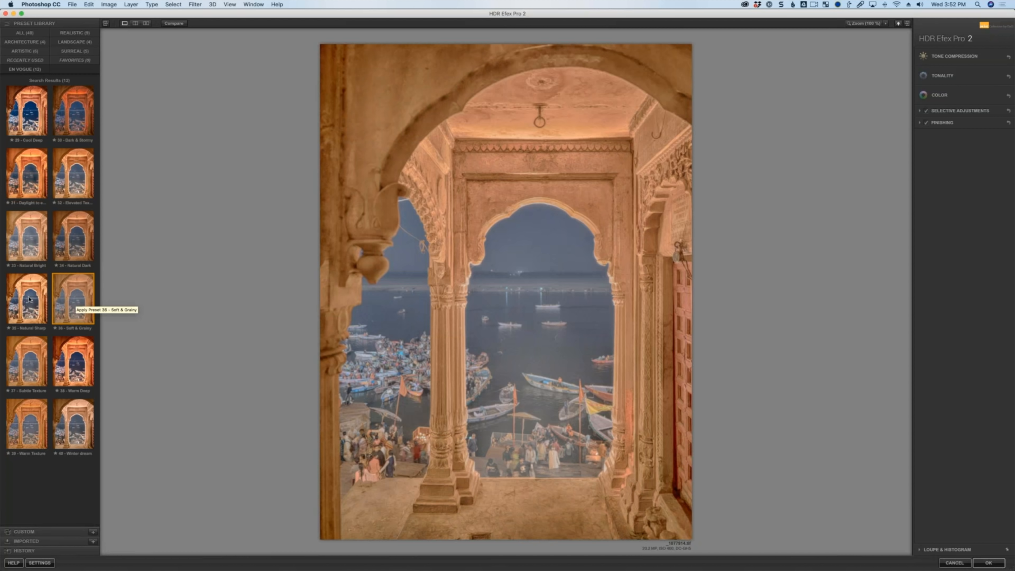
click(47, 301)
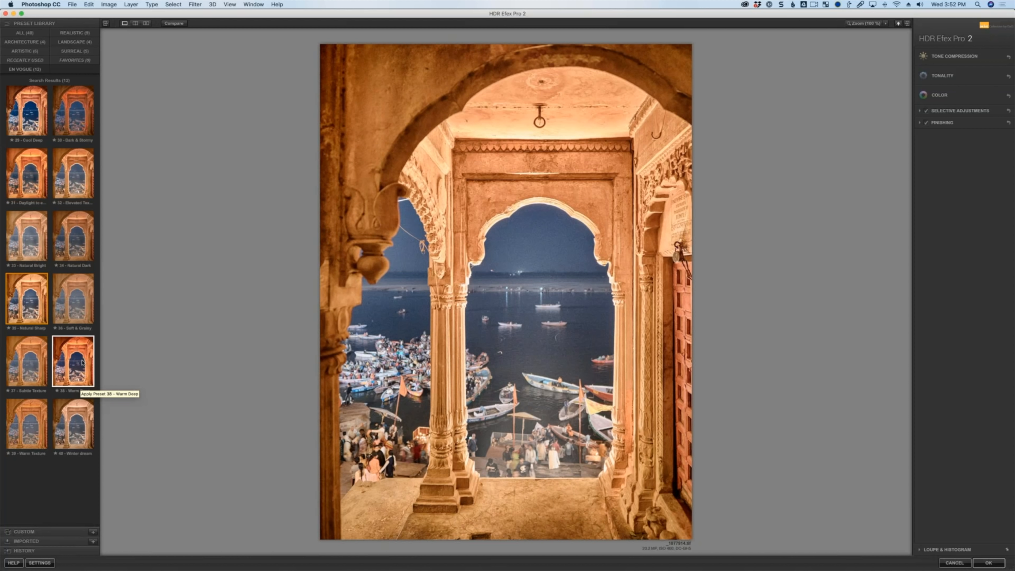
click(83, 362)
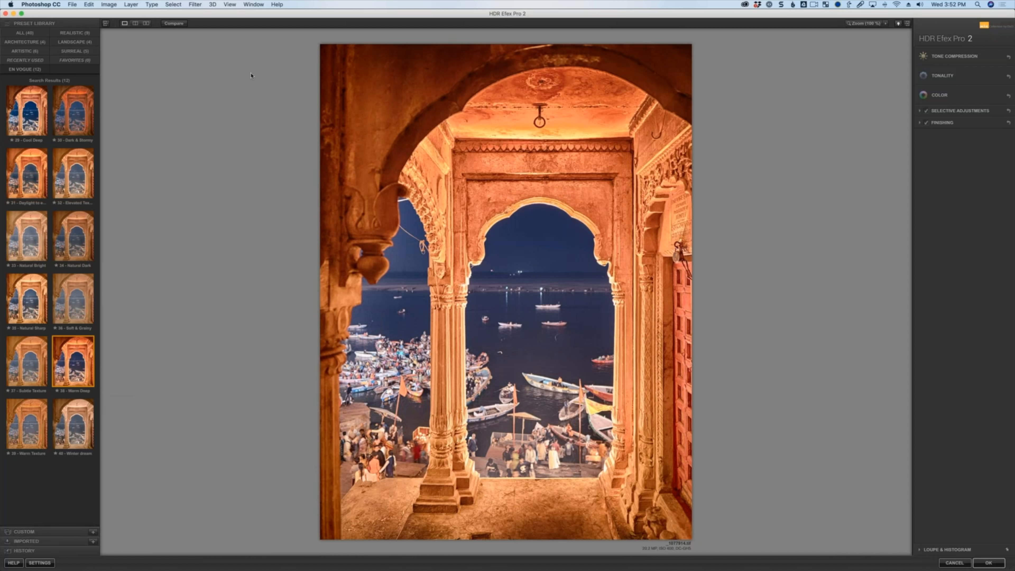
Toggle the original comparison and check the split preview before returning to the single view.
click(180, 25)
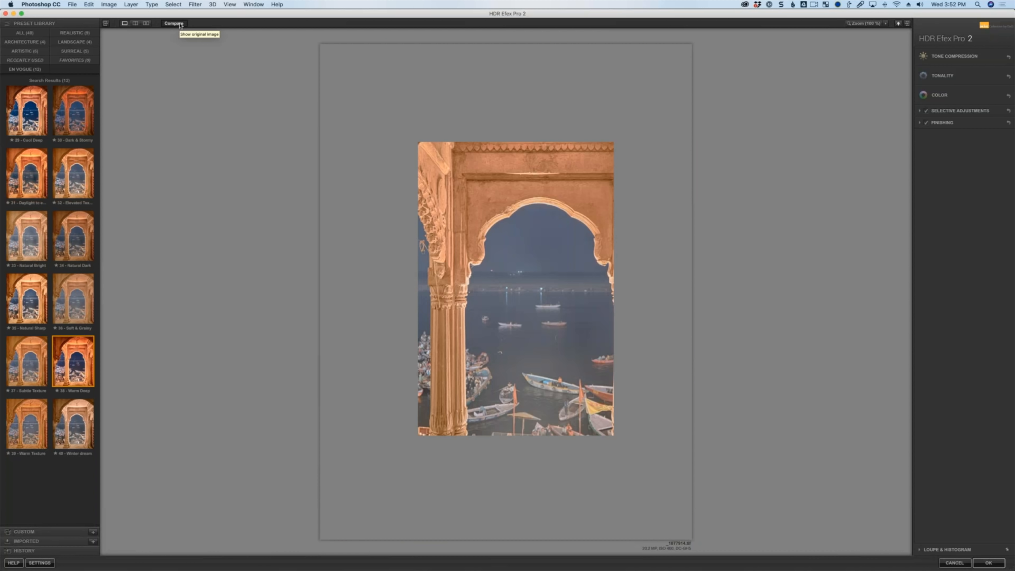
click(176, 24)
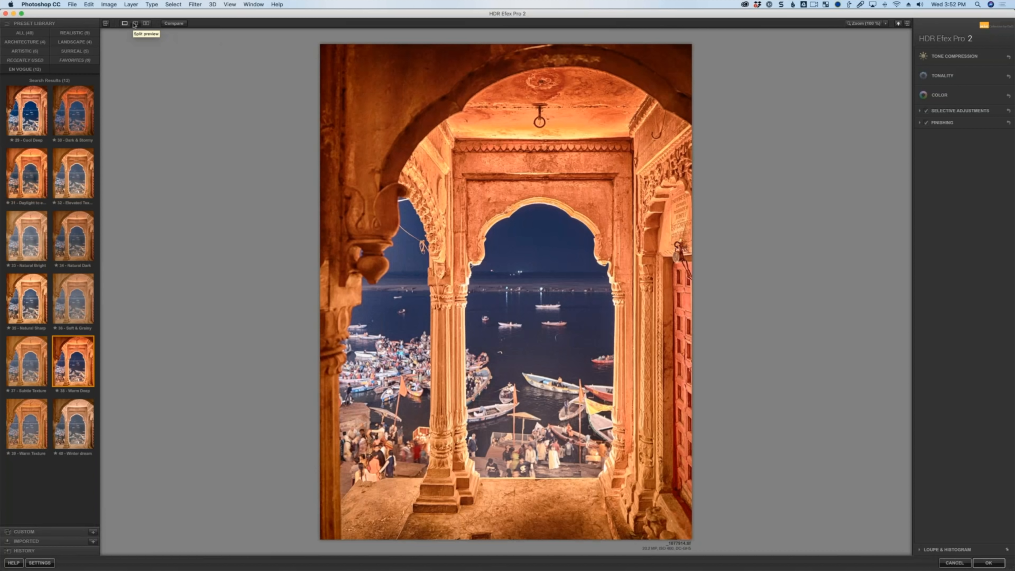
click(135, 23)
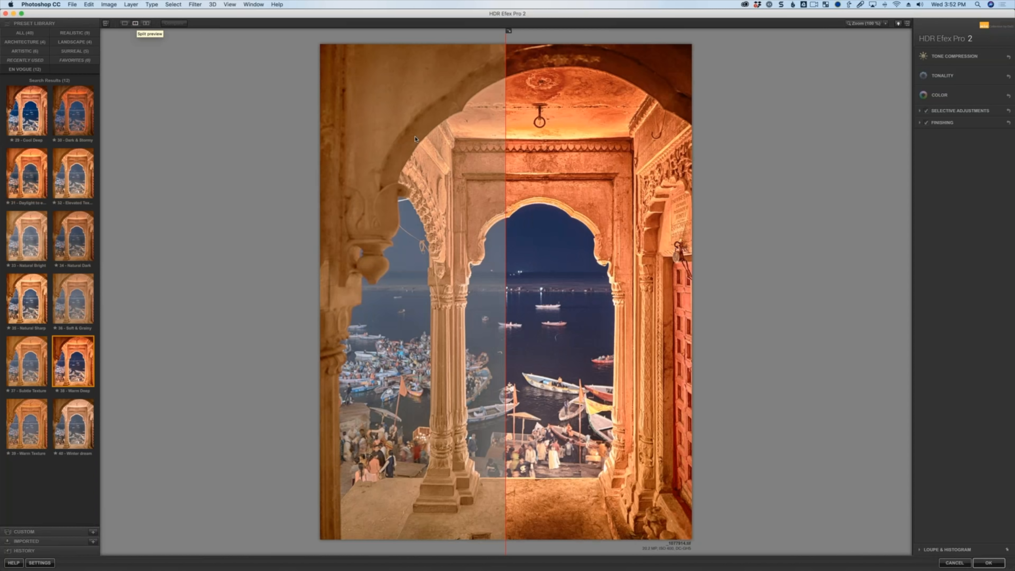
click(124, 23)
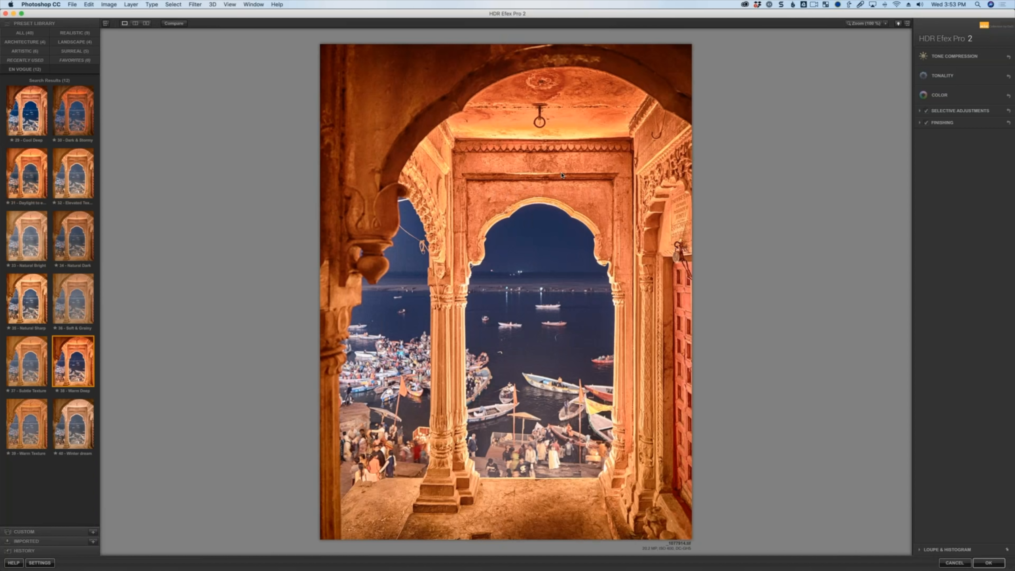
Expand Tone Compression and Tonality, adjusting exposure slightly and raising structure to about 85%.
click(981, 57)
click(957, 136)
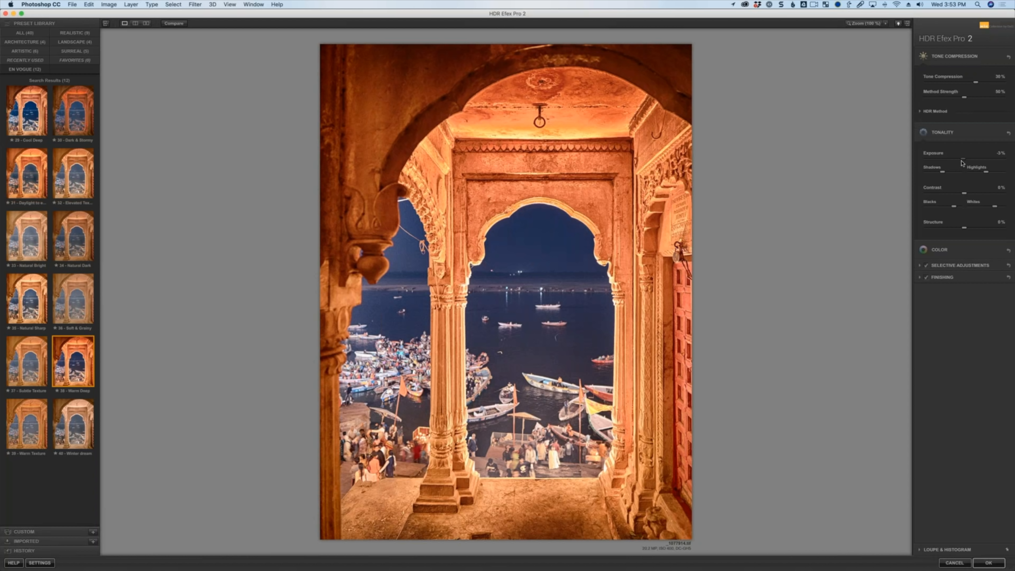
drag(961, 161, 957, 165)
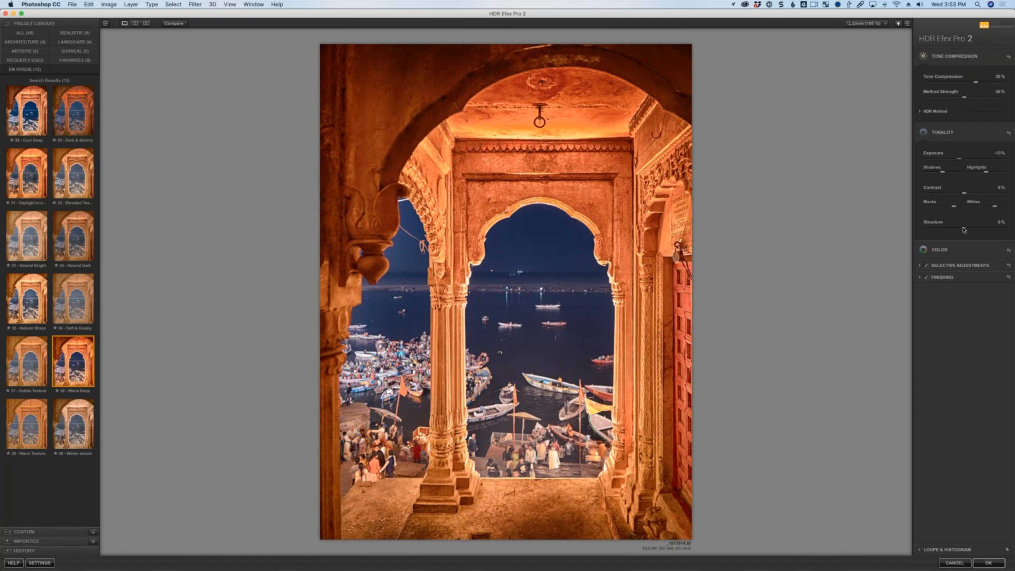
drag(970, 229, 994, 229)
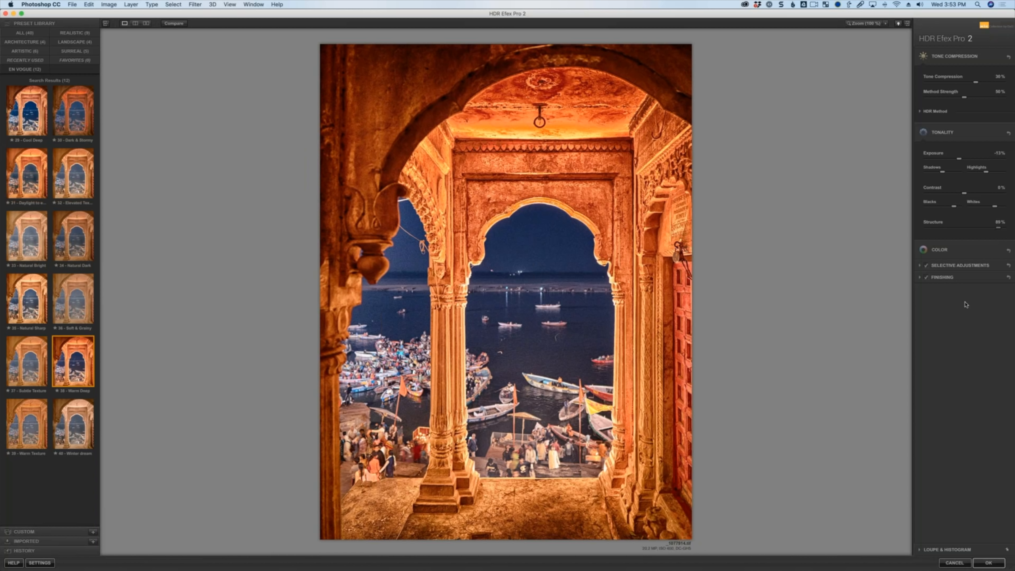
Expand the HDR Method and Selective Adjustments sections.
click(921, 112)
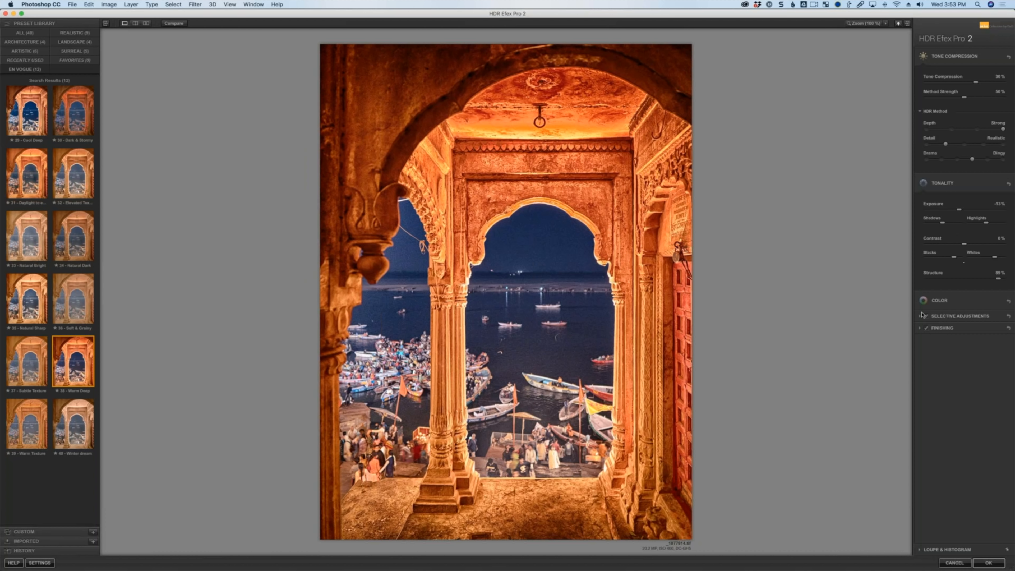
click(964, 315)
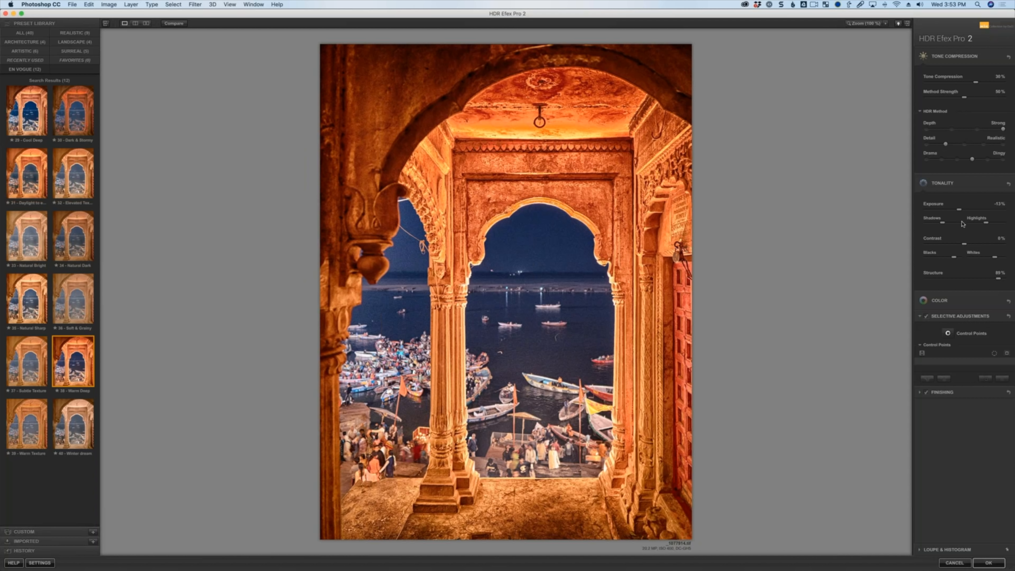
Lower the Structure slider in Tonality to -25%.
drag(995, 280, 972, 281)
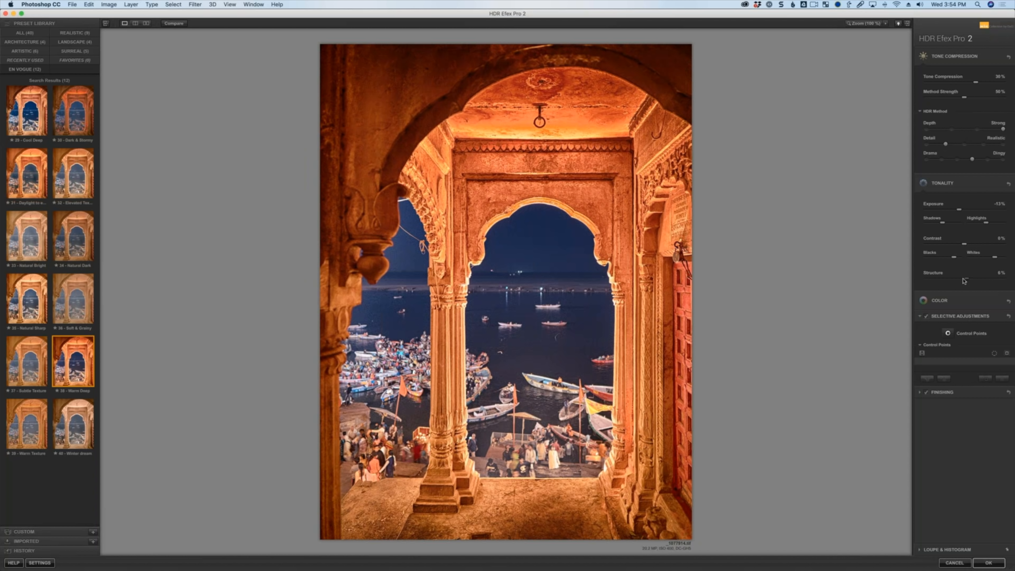
drag(963, 279, 953, 279)
Add a control point on the top of the inner doorway, set its size to about 63% and show its selection mask.
click(948, 334)
click(516, 192)
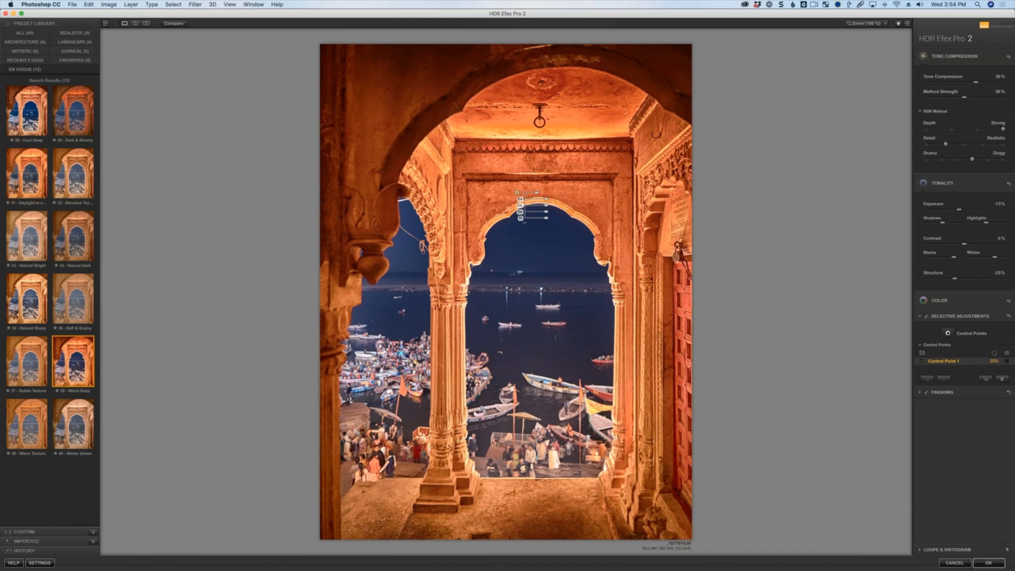
drag(537, 192, 550, 192)
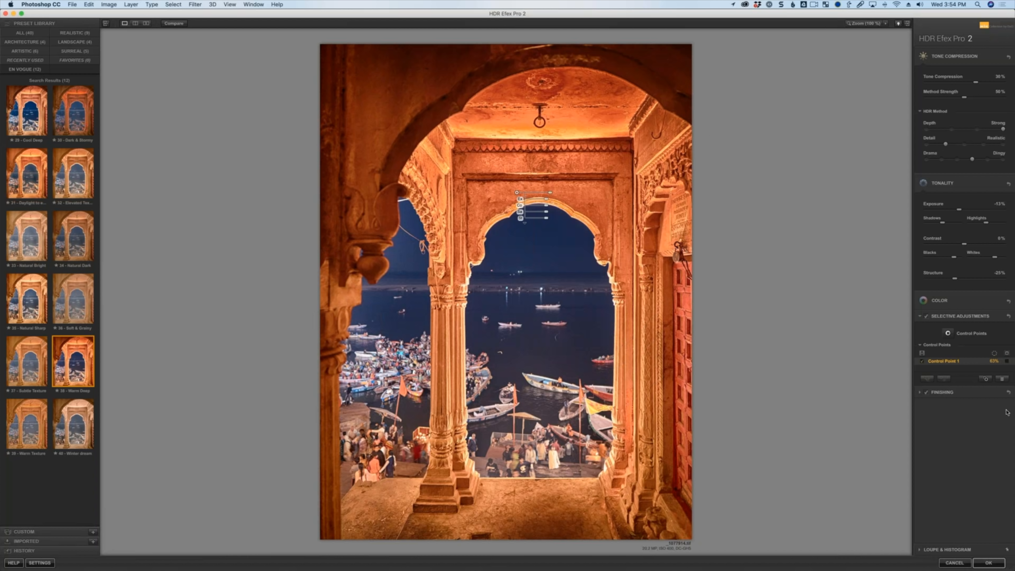
click(1007, 363)
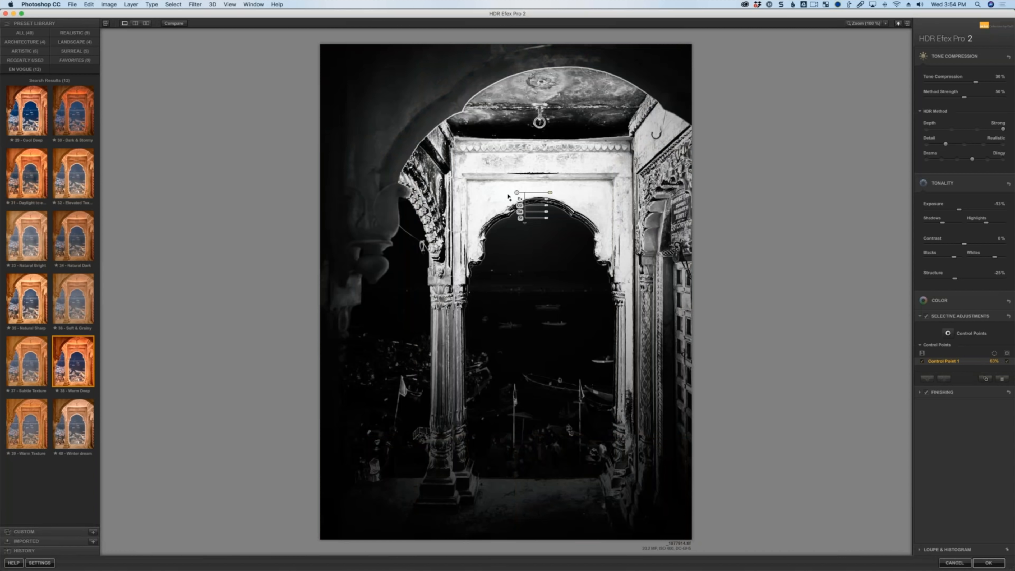
Reposition the first control point along the top edge of the inner doorway.
mouse_move(516, 192)
mouse_down()
mouse_move(494, 195)
mouse_move(494, 175)
mouse_move(535, 184)
mouse_up()
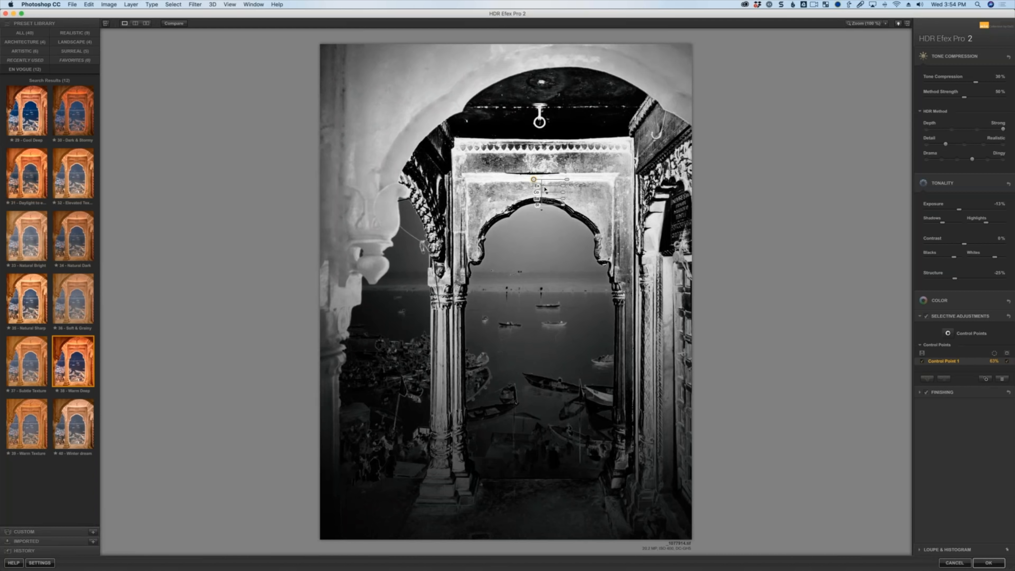
drag(533, 179, 546, 191)
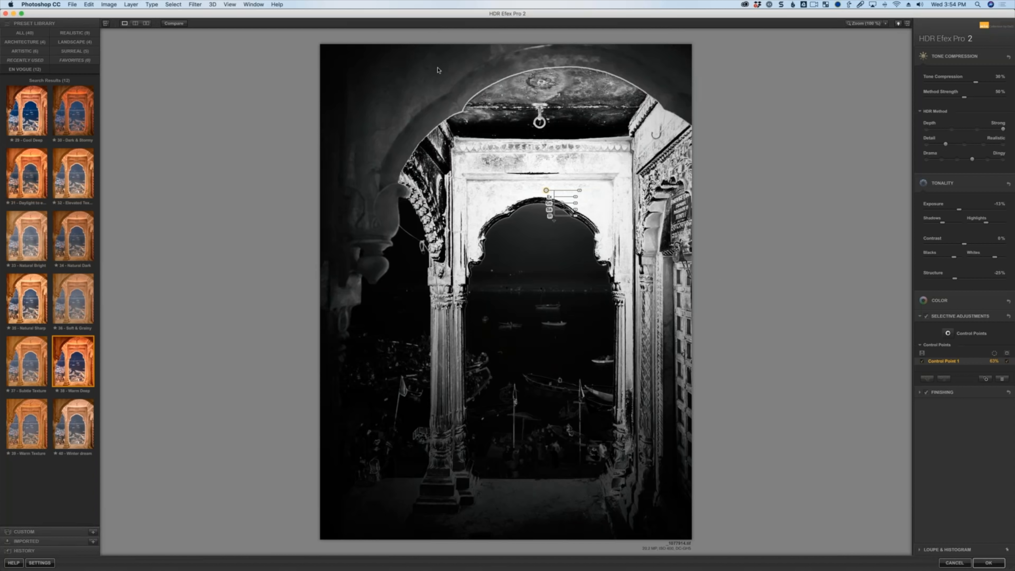
drag(546, 189, 516, 178)
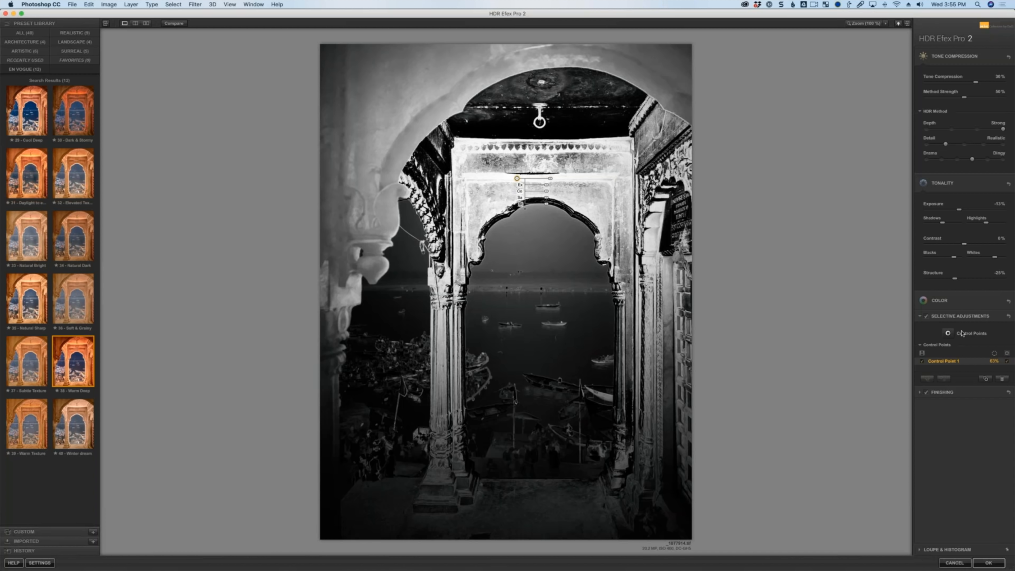
Add a second control point in the sky inside the arch and set its size to about 44%.
click(949, 333)
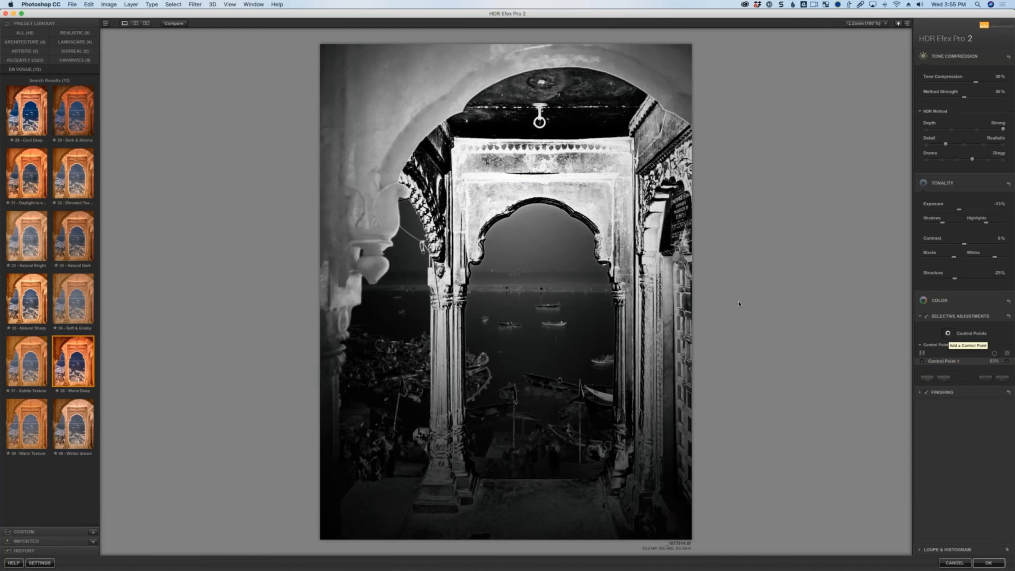
click(534, 245)
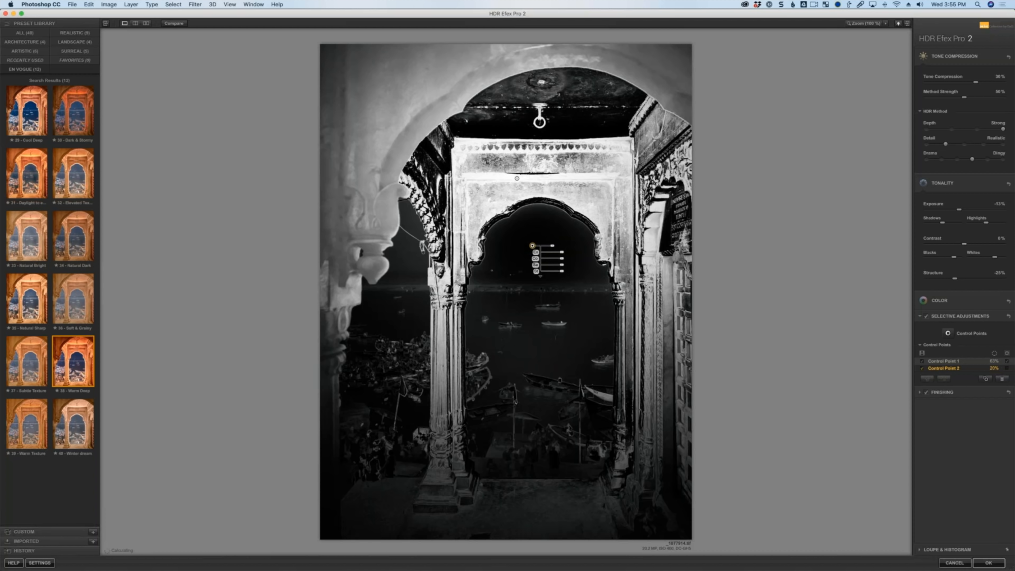
drag(555, 246, 591, 246)
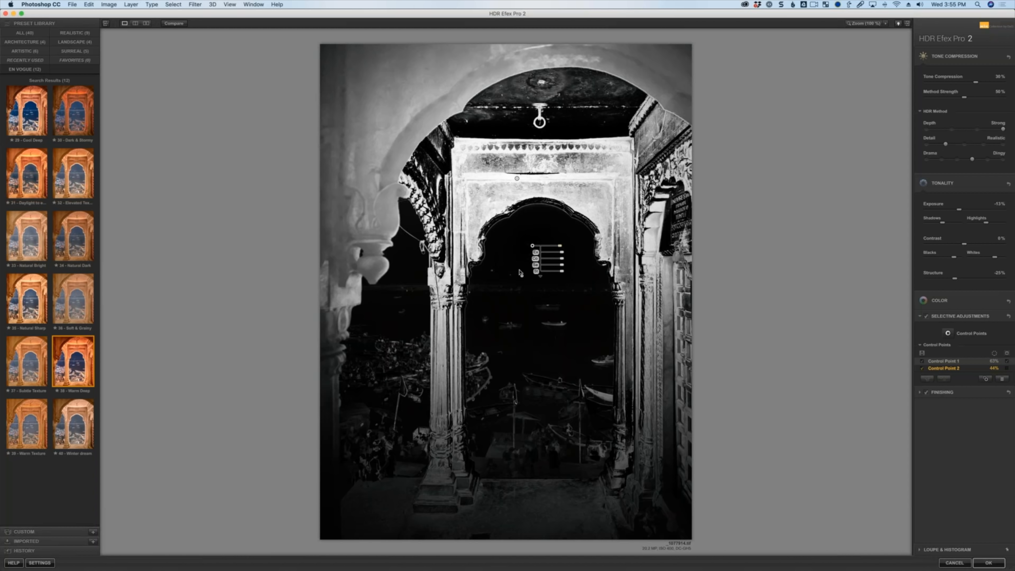
Move the second control point down to the crowd and back into the sky.
drag(419, 392, 412, 412)
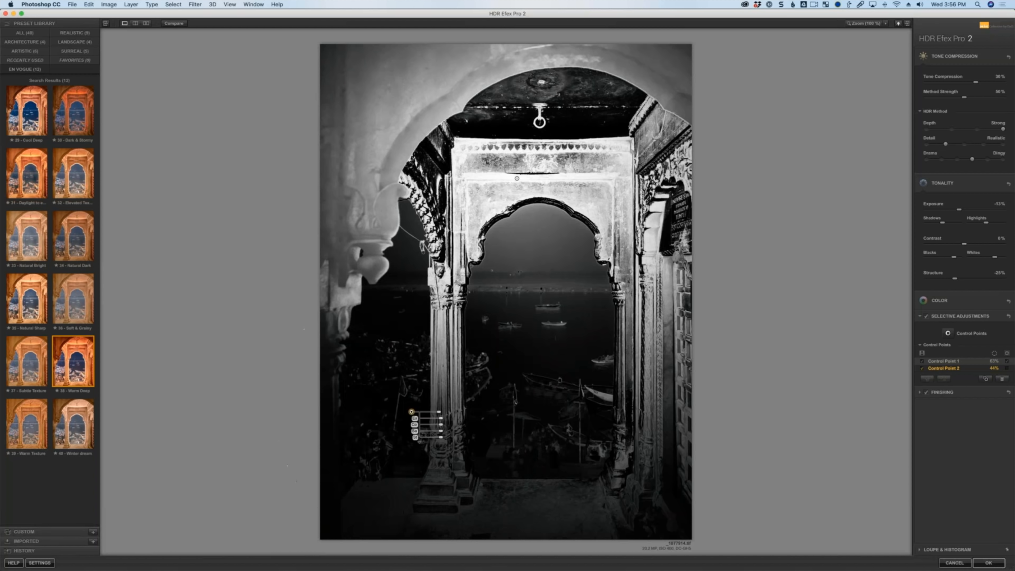
drag(412, 412, 536, 255)
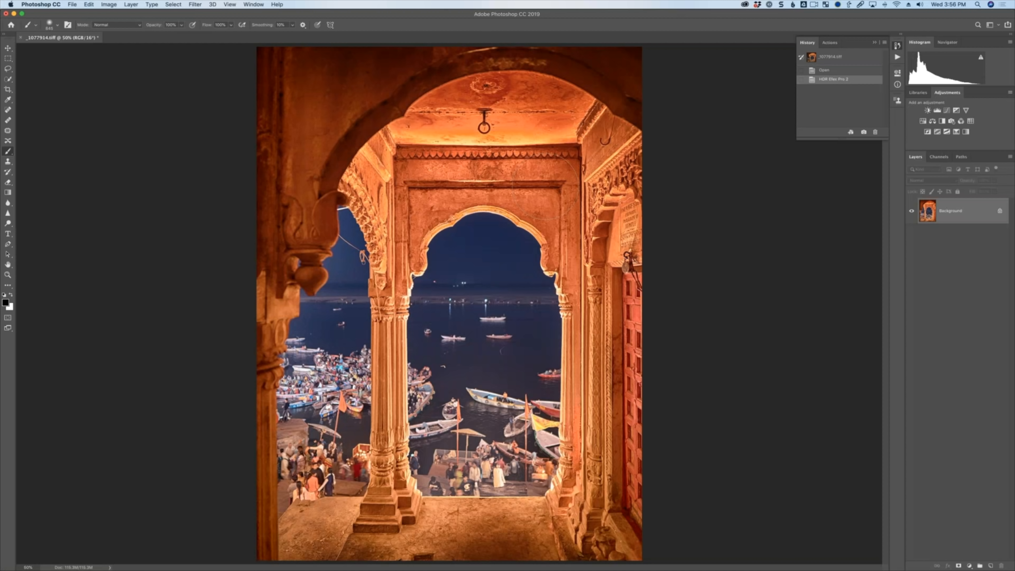
Undo the HDR Efex result in Photoshop and reapply the last HDR Efex Pro 2 filter.
key(super+z)
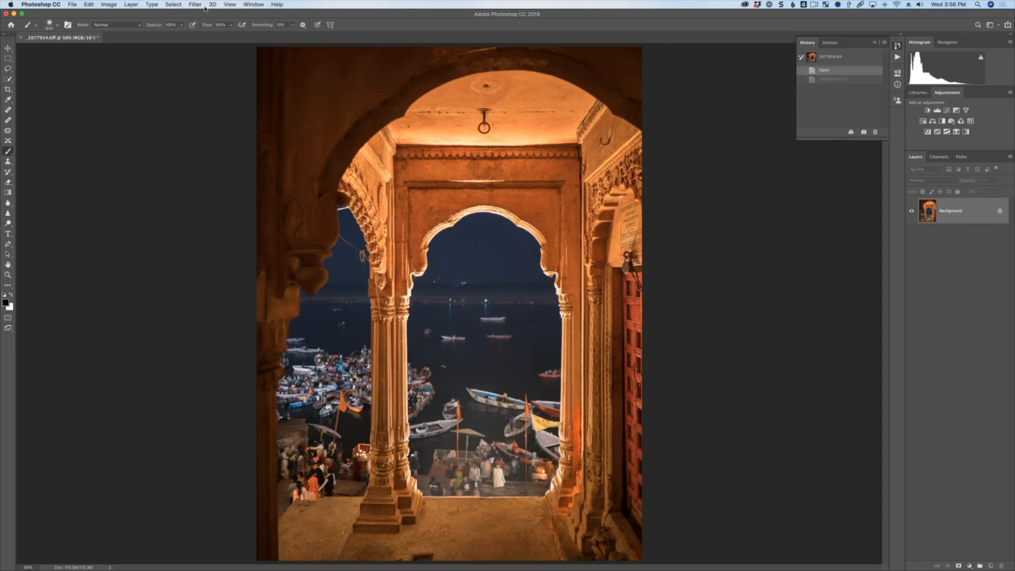
click(195, 4)
click(220, 14)
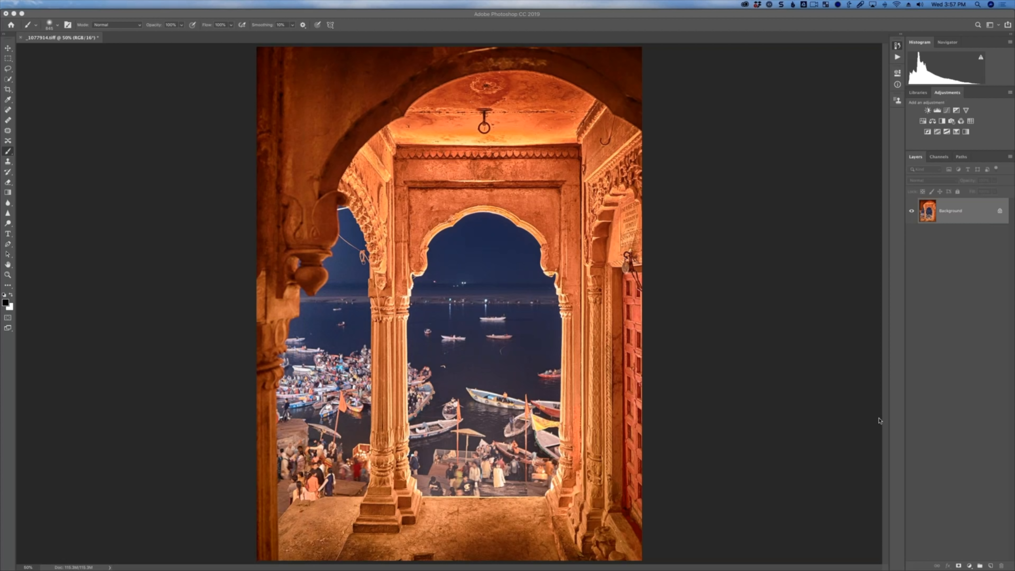
click(960, 225)
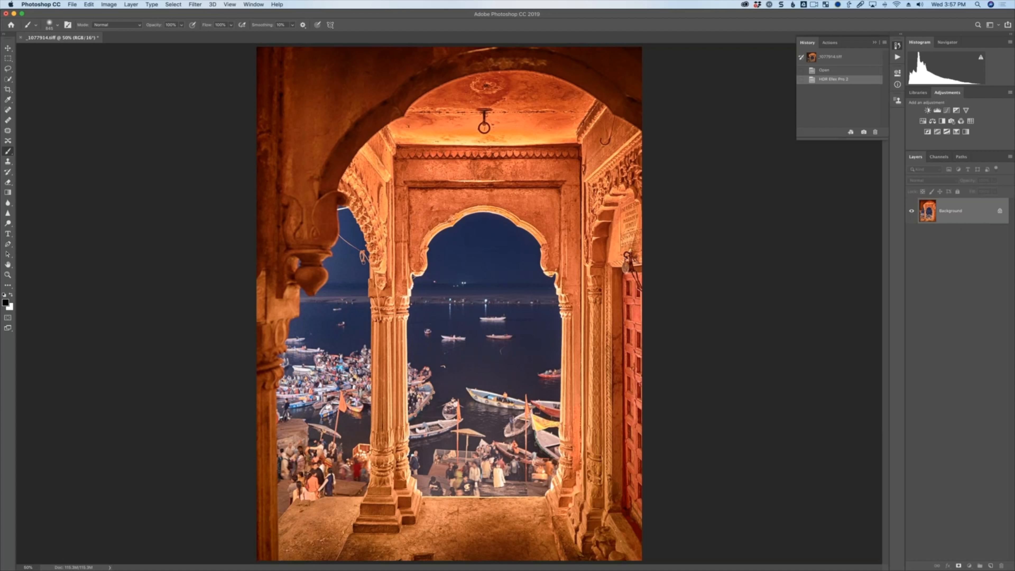
click(262, 3)
click(261, 2)
mouse_move(0, 0)
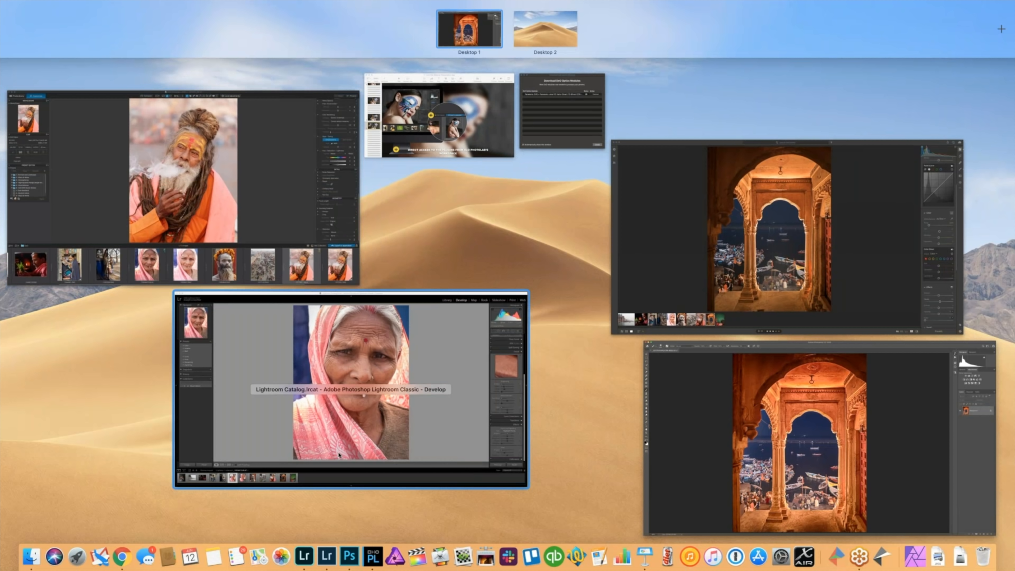
click(740, 428)
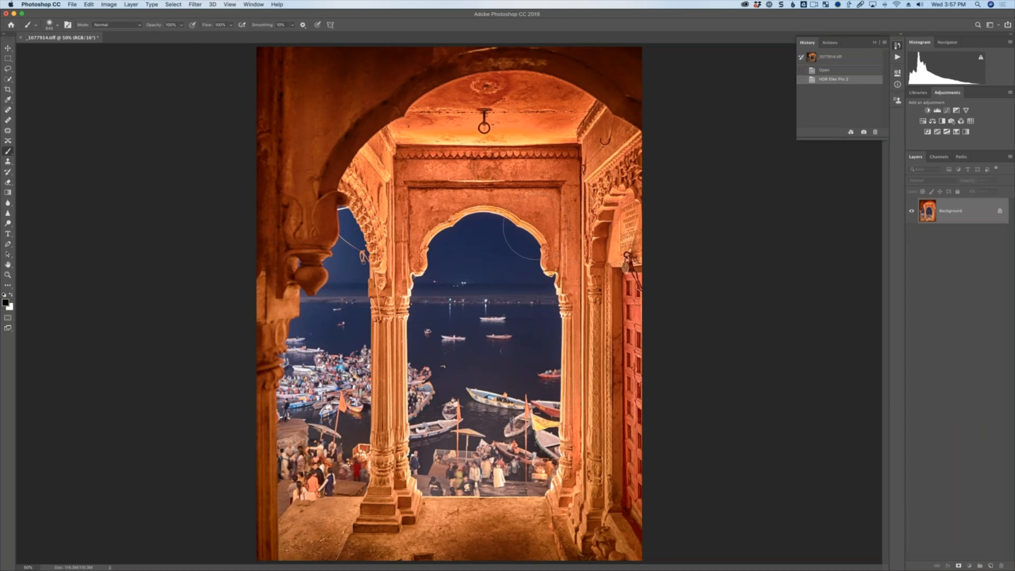
Undo the filter and reopen HDR Efex Pro 2 from the Nik Collection filters.
key(super+z)
click(196, 4)
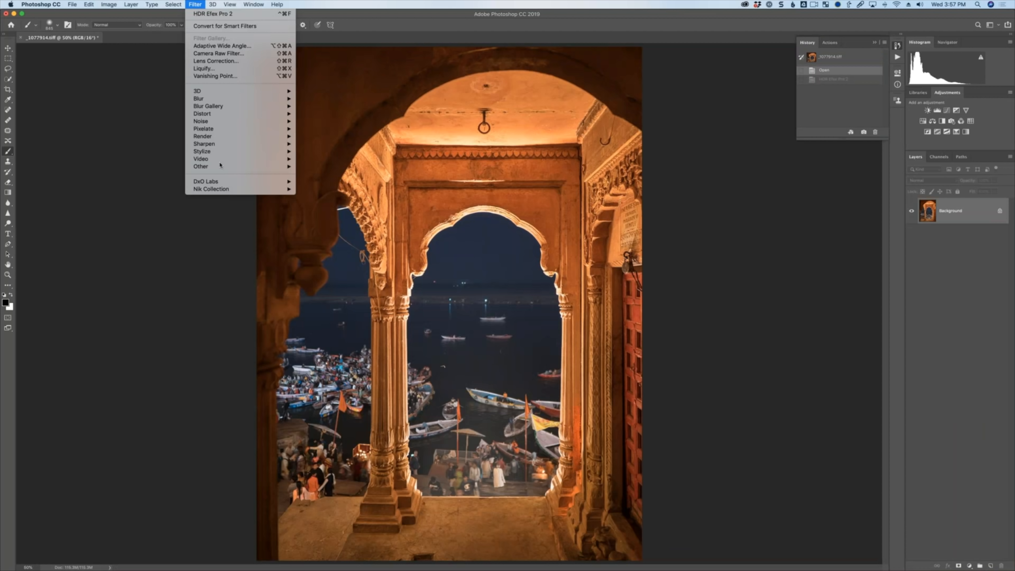
mouse_move(256, 189)
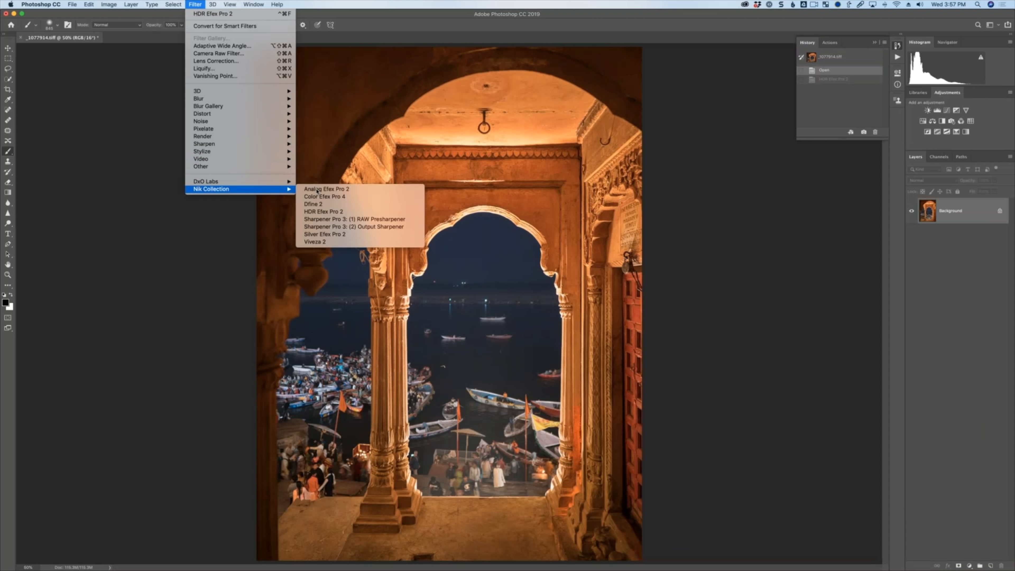
click(336, 211)
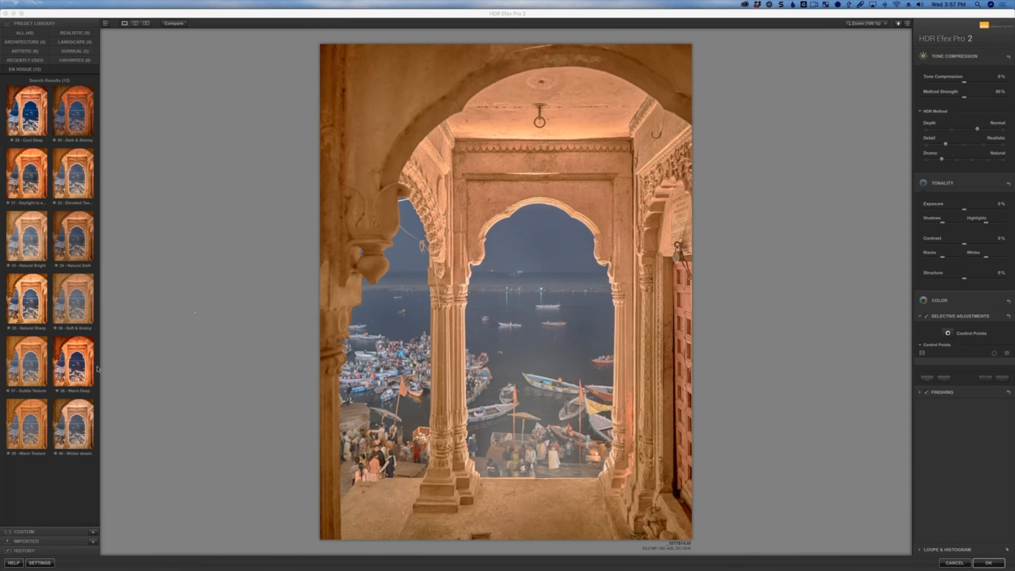
Apply the 38 - Warm Deep preset and set Exposure to -23%.
click(69, 347)
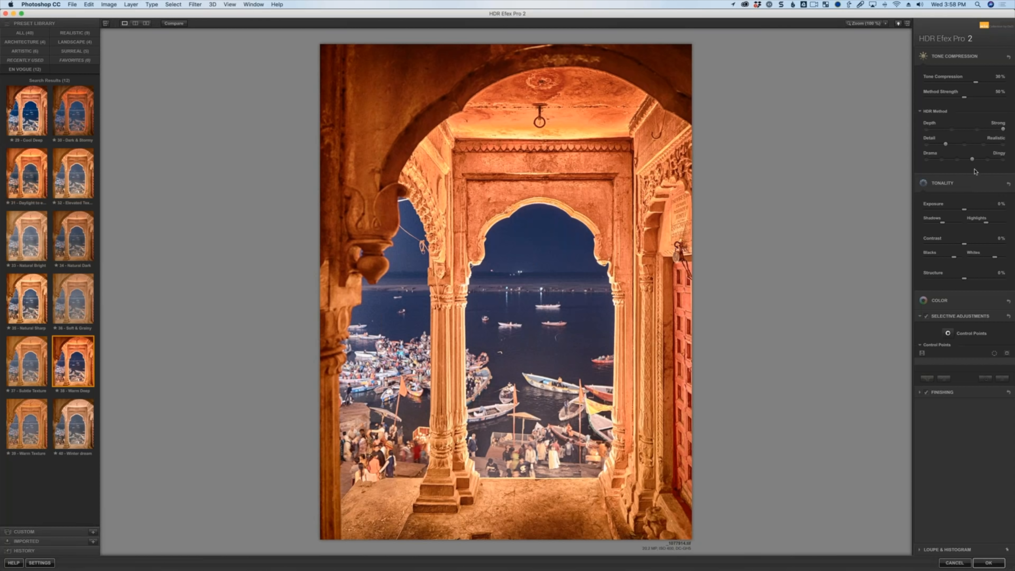
click(955, 208)
Add a control point on the top edge of the inner doorway, with its size about 56%.
click(948, 333)
click(492, 194)
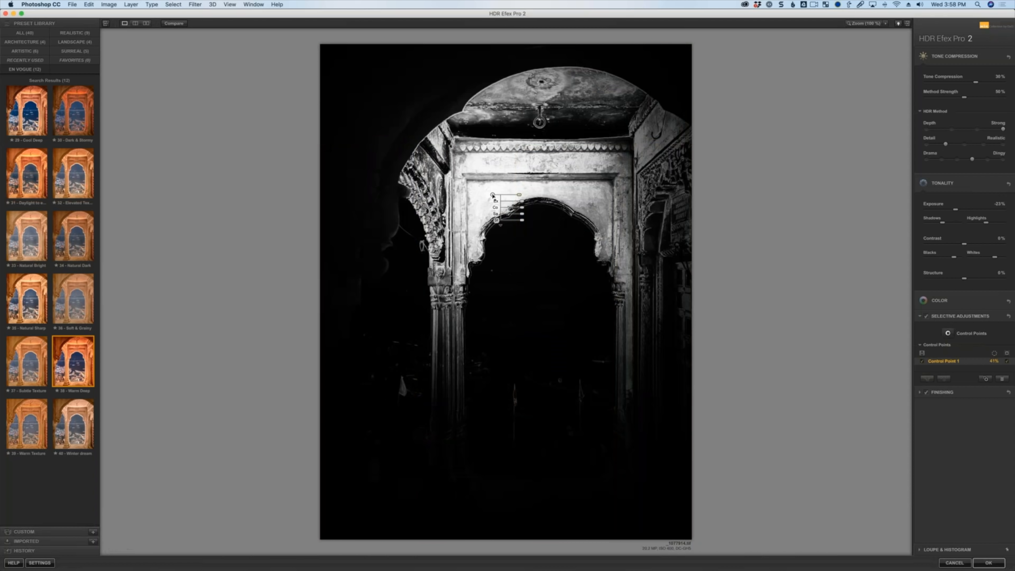
mouse_move(493, 194)
mouse_down()
mouse_move(532, 186)
mouse_move(501, 177)
mouse_up()
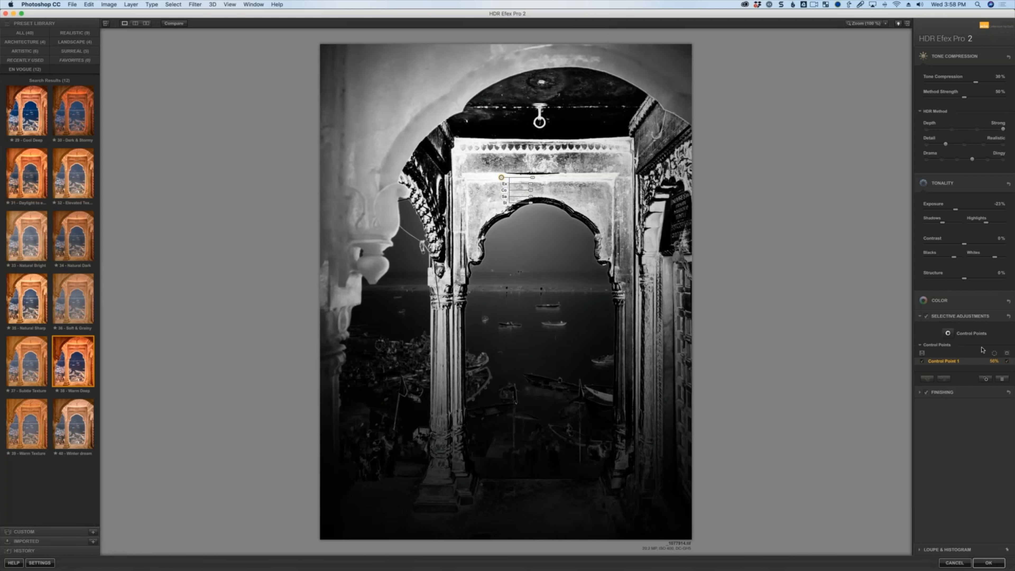
Add a second control point in the sky inside the arch with size about 47%, then hide the selection mask.
click(947, 333)
click(531, 245)
drag(552, 246, 565, 248)
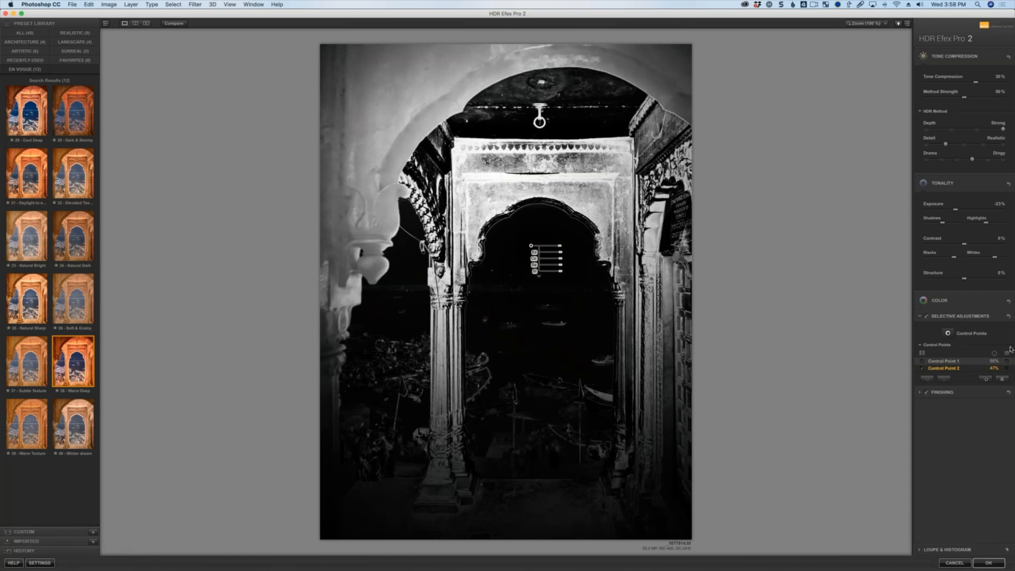
click(1007, 362)
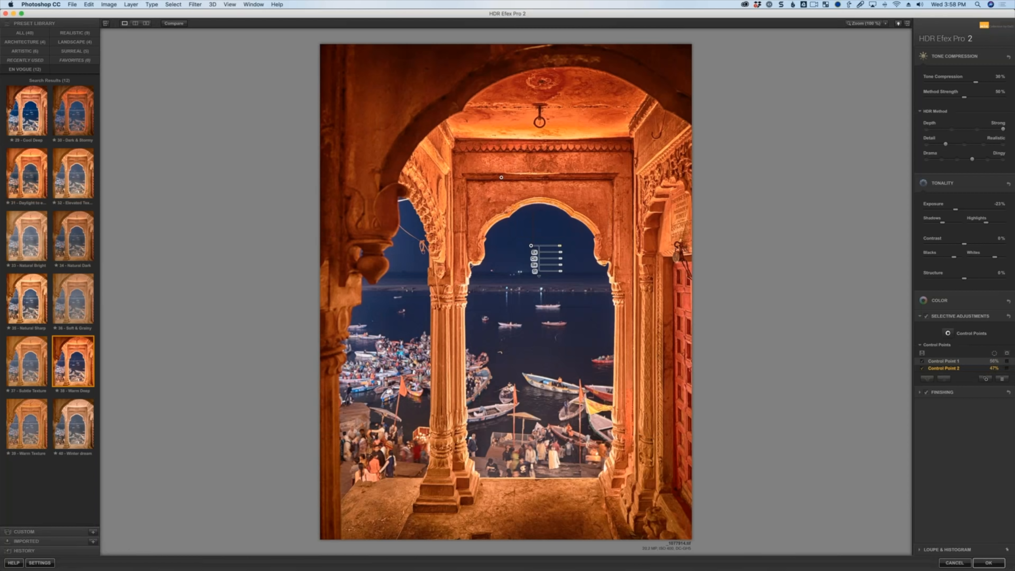
Select the first control point and raise one of its adjustment sliders slightly.
click(501, 177)
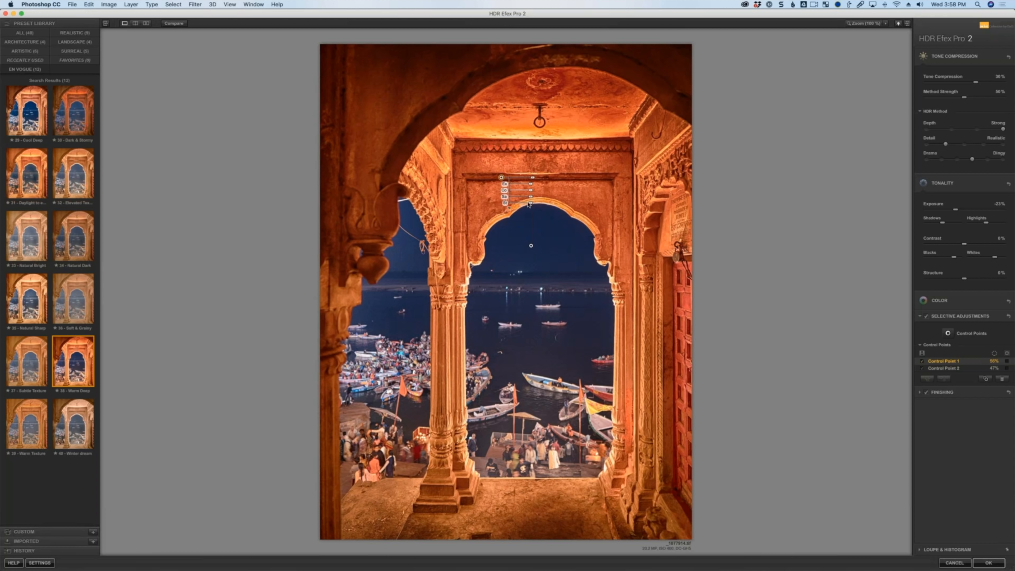
drag(532, 203, 547, 203)
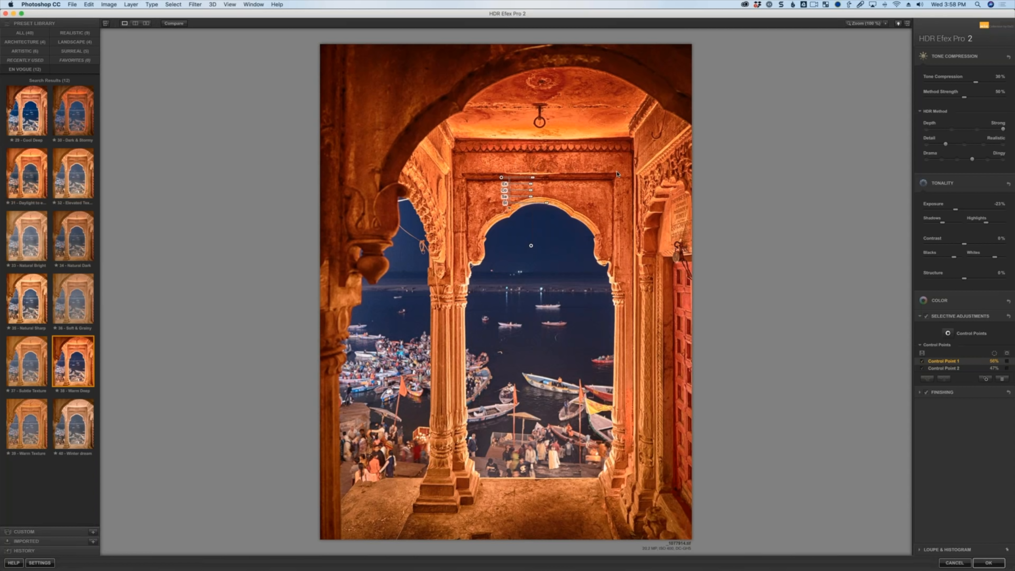
Select the second control point and lower its Exposure slider slightly.
click(531, 245)
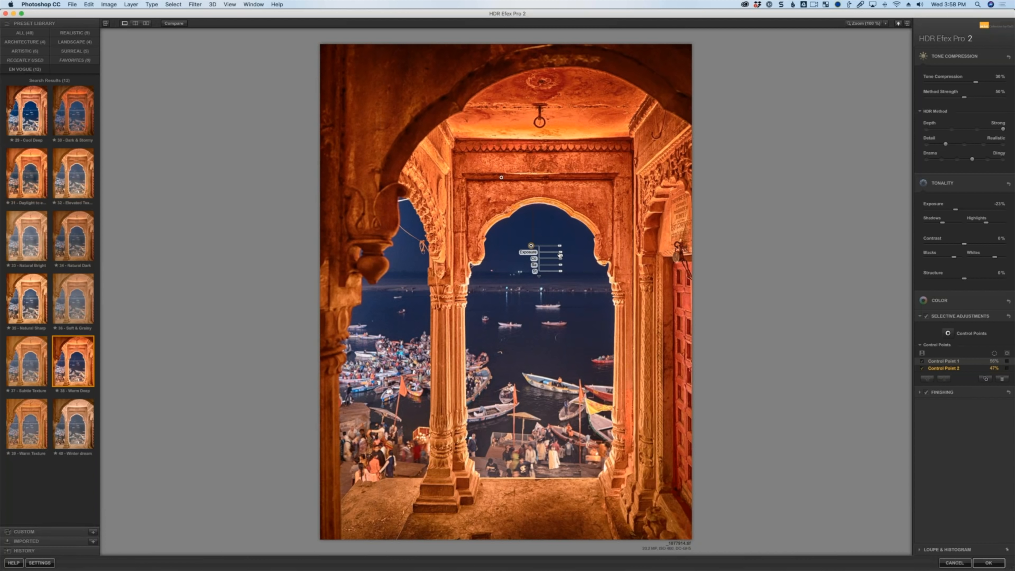
drag(561, 253, 557, 257)
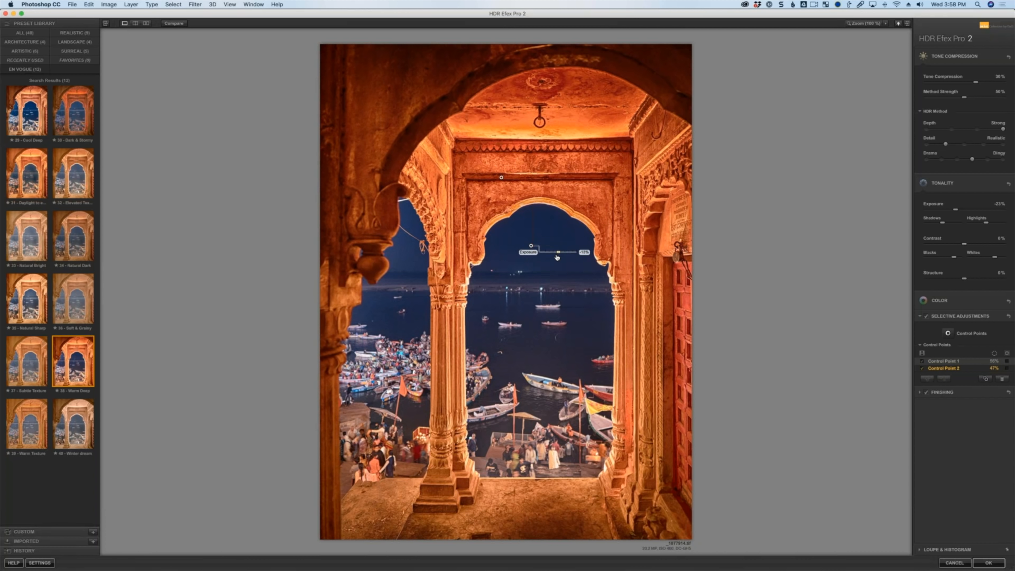